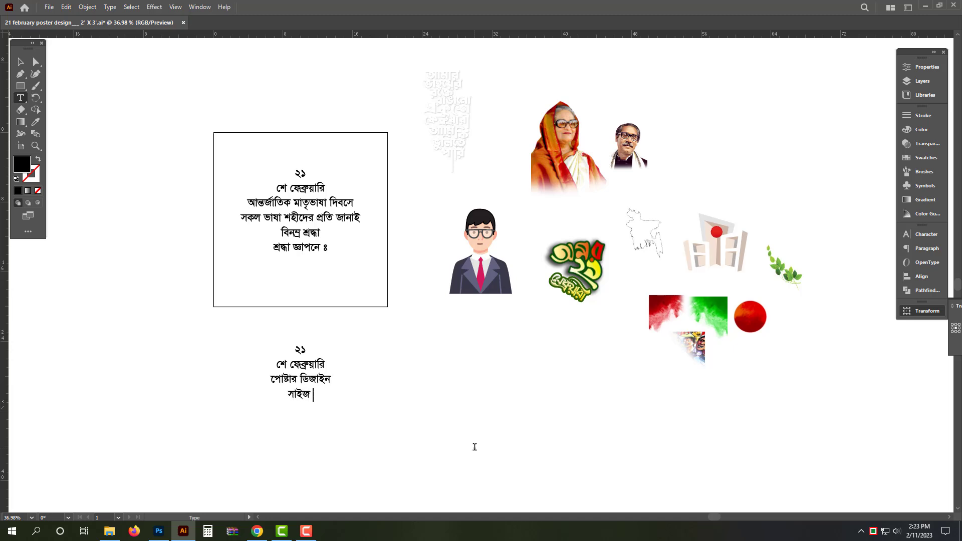
# Step: Complete the note below the square frame with the size "২ফিট বাই ৩ফি" and enlarge the text block
pyautogui.write('ট বাই ৩ফি')
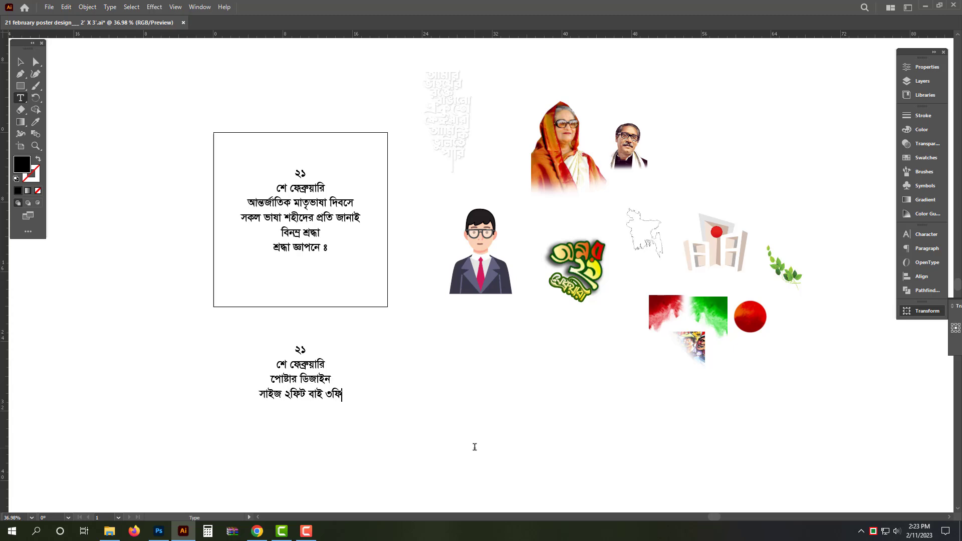
pyautogui.press('Escape')
pyautogui.moveTo(303, 403); pyautogui.dragTo(360, 369)
pyautogui.hotkey('ctrl', 'shift', 'a')
pyautogui.moveTo(361, 369); pyautogui.dragTo(380, 297)
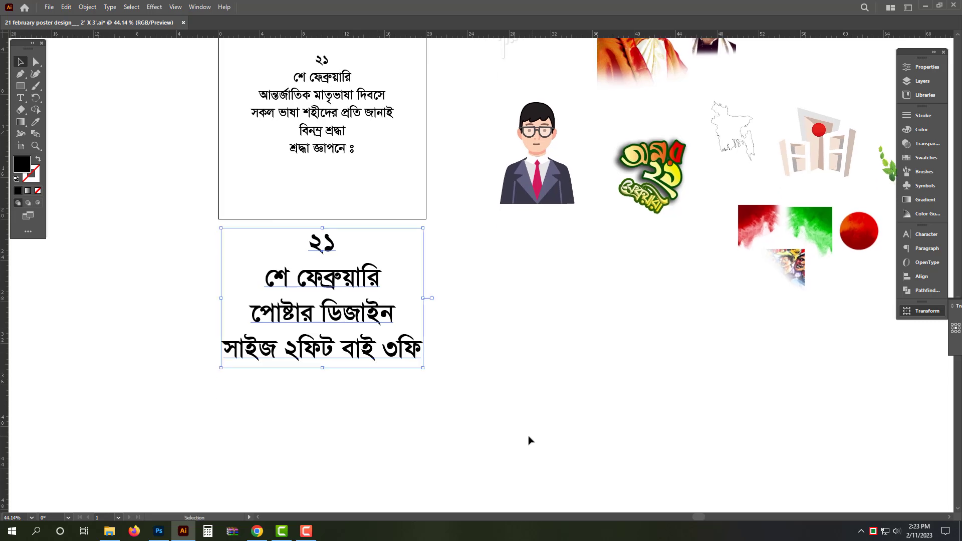
# Step: Delete the size note text block below the square frame
pyautogui.click(524, 442)
pyautogui.click(355, 359)
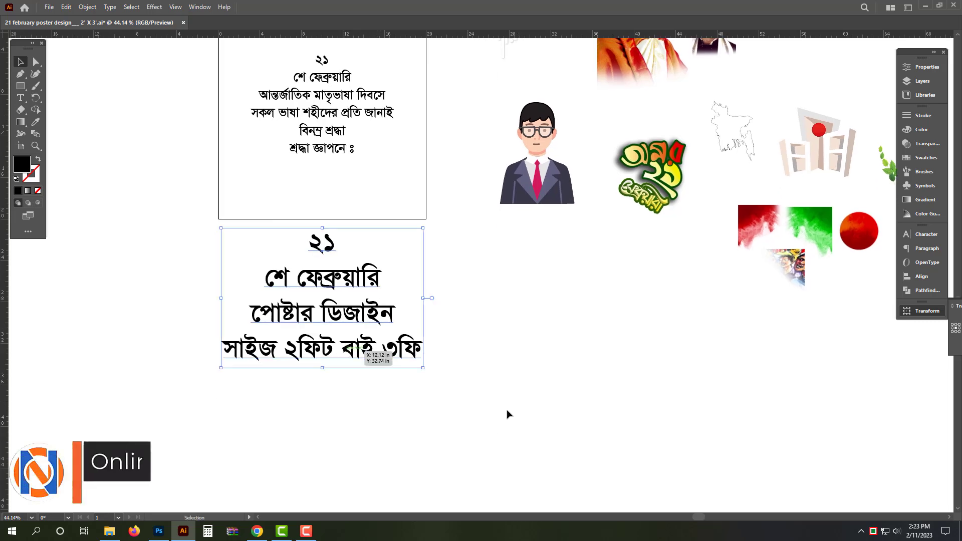
pyautogui.press('Delete')
# Step: Create a black 24 in by 36 in poster rectangle in the empty area below the square frame
pyautogui.hotkey('ctrl', '-')
pyautogui.hotkey('ctrl', '-')
pyautogui.hotkey('ctrl', '-')
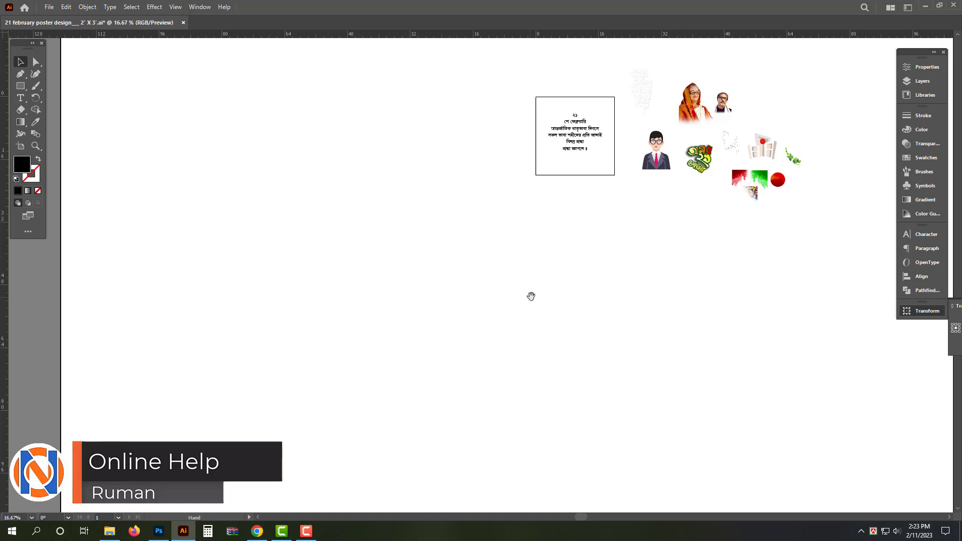
pyautogui.moveTo(531, 296); pyautogui.dragTo(352, 272)
pyautogui.click(20, 87)
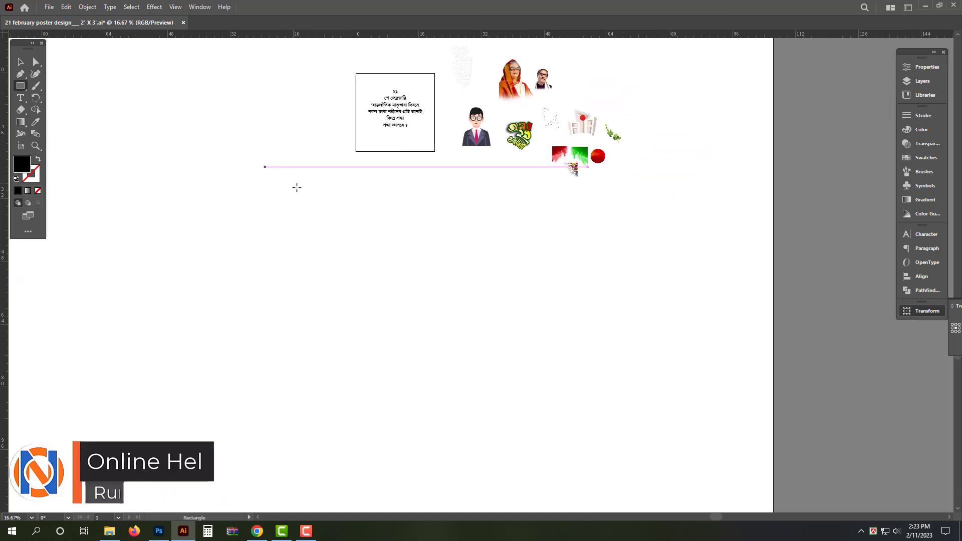
pyautogui.click(301, 193)
pyautogui.press('Tab')
pyautogui.write('3')
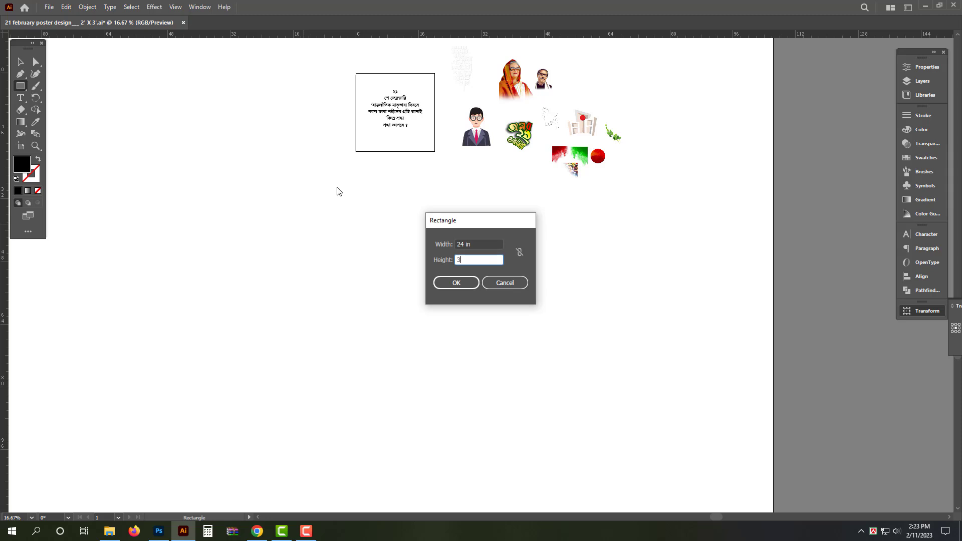
pyautogui.press('Return')
pyautogui.press('v')
pyautogui.moveTo(387, 231); pyautogui.dragTo(407, 215)
pyautogui.scroll(5, 406, 215)
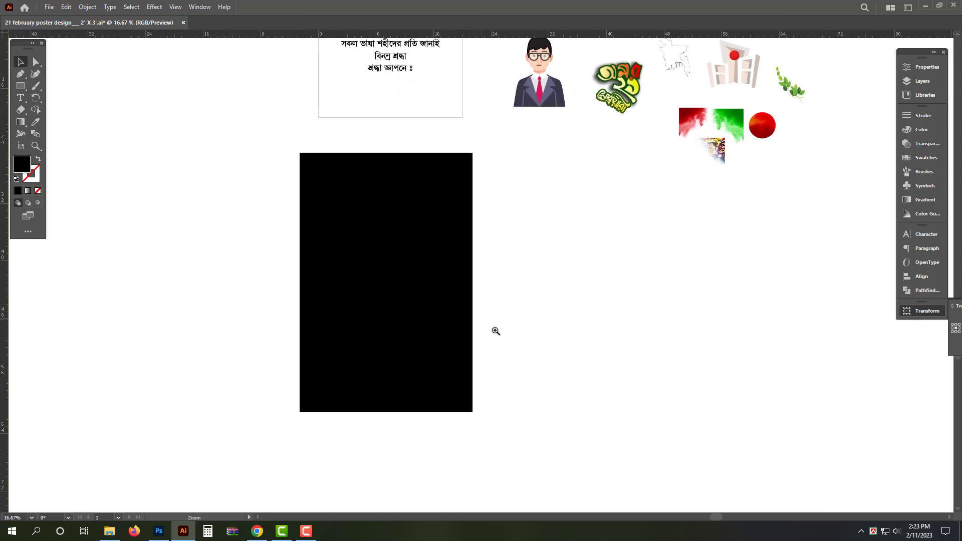
# Step: Show the guides, centre the black rectangle on a new vertical guide, and add a horizontal guide through its middle
pyautogui.moveTo(4, 300); pyautogui.dragTo(387, 249)
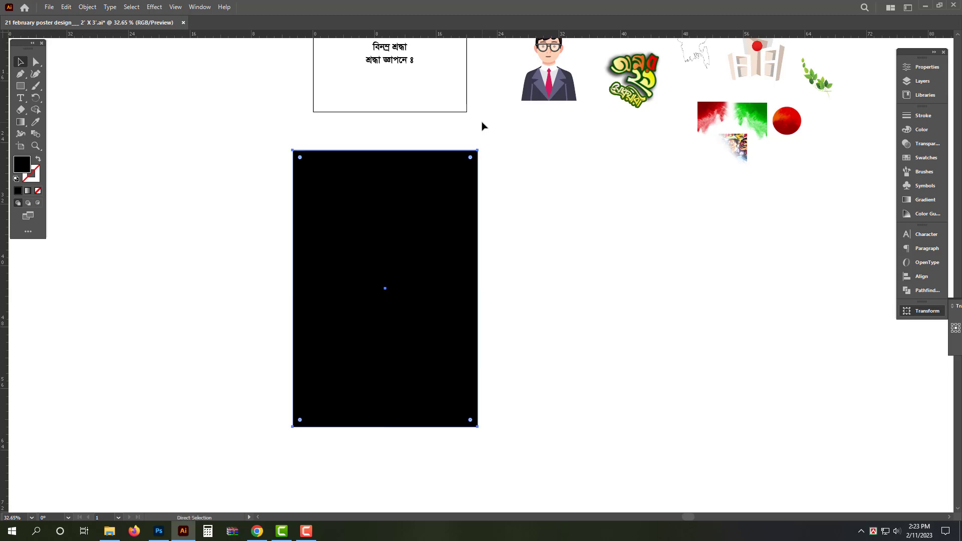
pyautogui.hotkey('ctrl', ';')
pyautogui.keyDown('ctrl'); pyautogui.click(538, 281); pyautogui.keyUp('ctrl')
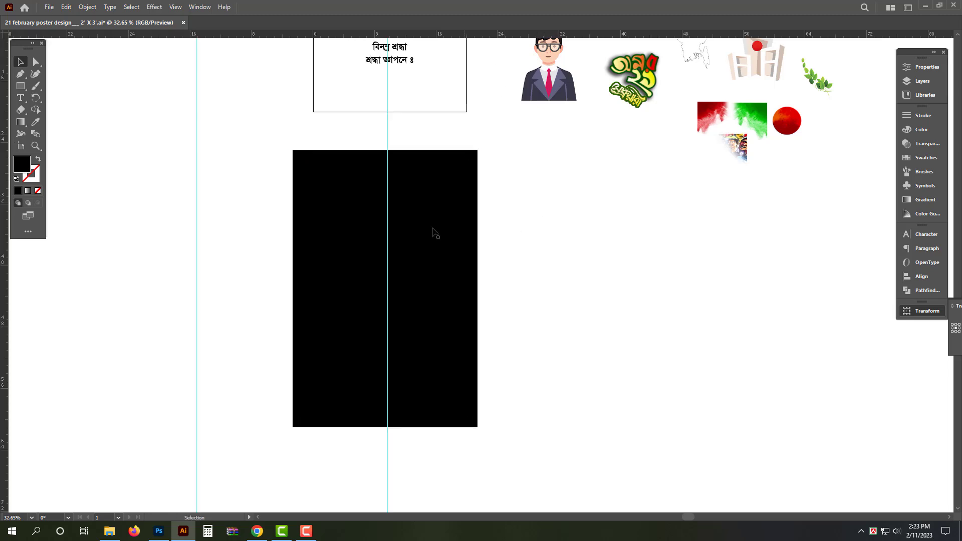
pyautogui.moveTo(433, 232); pyautogui.dragTo(449, 209)
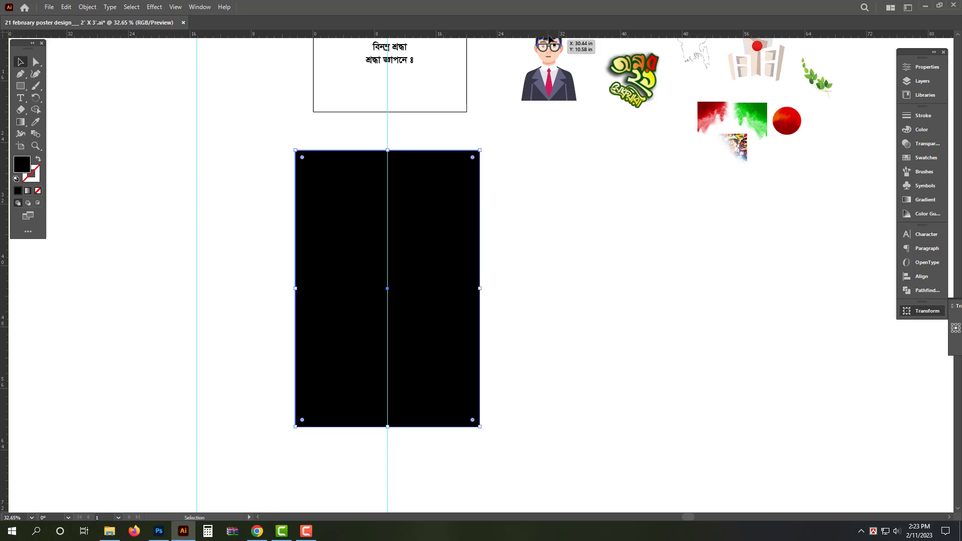
pyautogui.moveTo(550, 39); pyautogui.dragTo(529, 288)
pyautogui.click(133, 143)
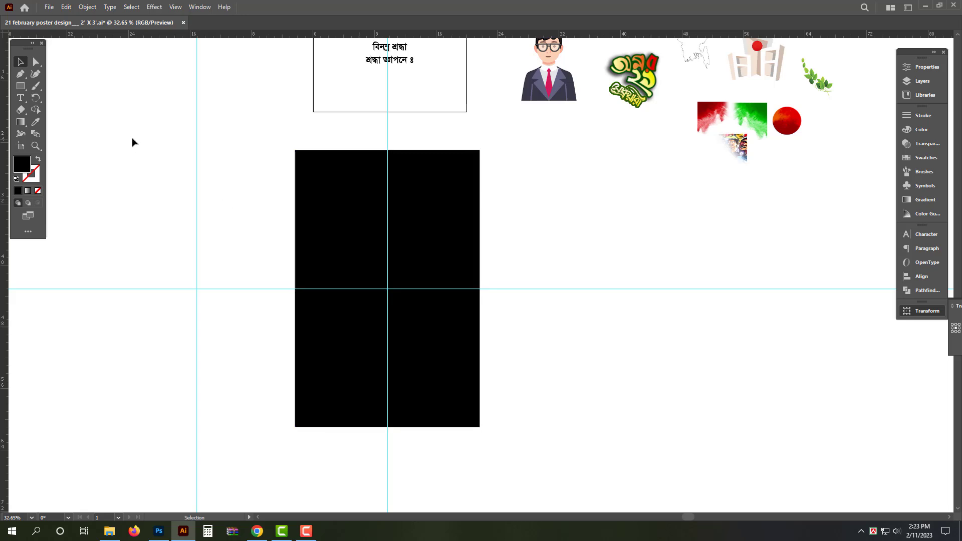
# Step: Unlock the guides, delete the stray vertical guide beside the rectangle, and lock the guides again
pyautogui.rightClick(133, 143)
pyautogui.click(161, 232)
pyautogui.moveTo(150, 141); pyautogui.dragTo(231, 176)
pyautogui.press('Delete')
pyautogui.rightClick(227, 141)
pyautogui.click(258, 244)
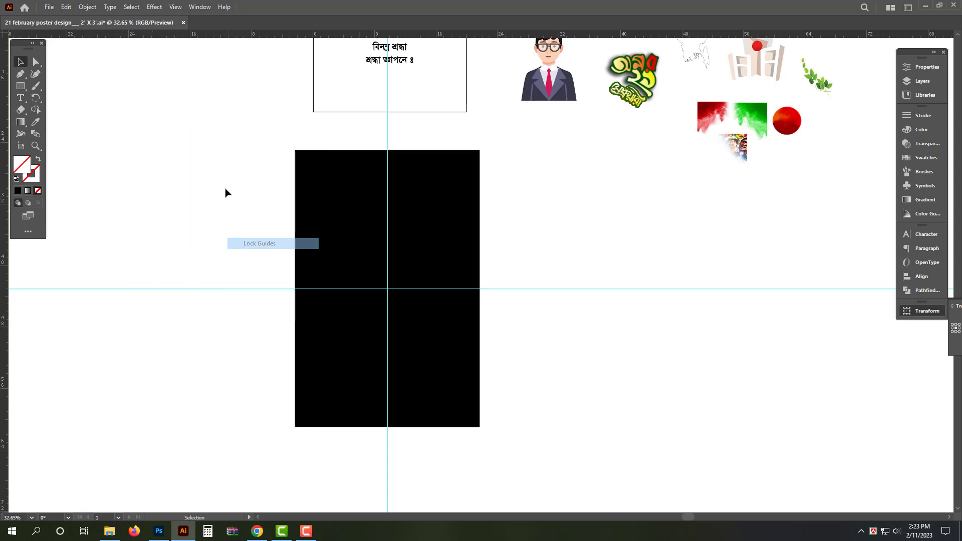
# Step: Offset the black rectangle's path inward with miter joins to form an inner margin rectangle
pyautogui.click(372, 224)
pyautogui.hotkey('alt', 'o')
pyautogui.press('p')
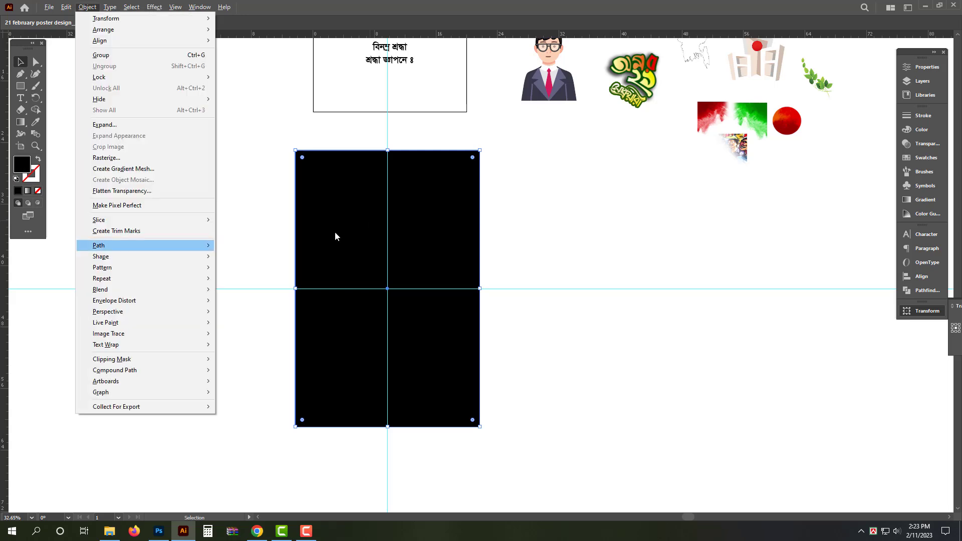
pyautogui.moveTo(210, 251)
pyautogui.click(251, 278)
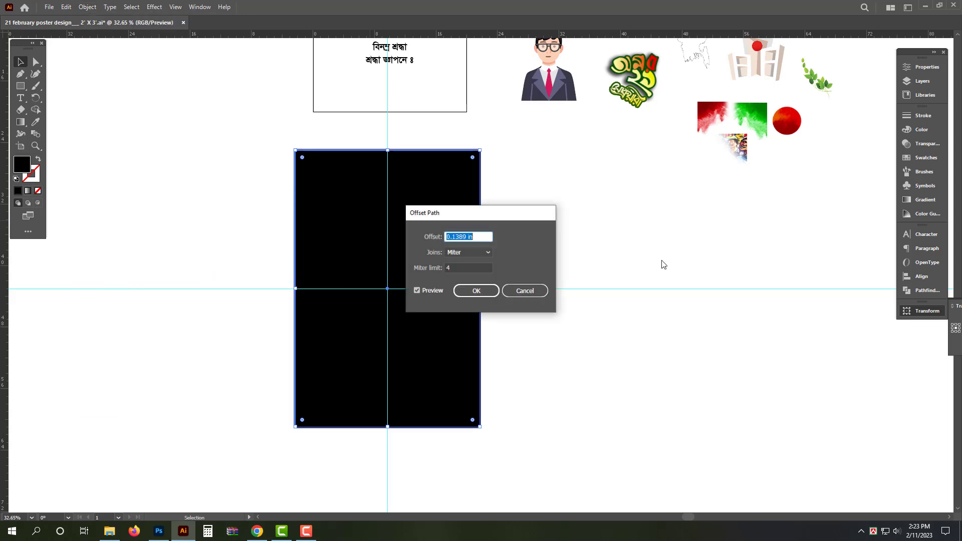
pyautogui.press('Return')
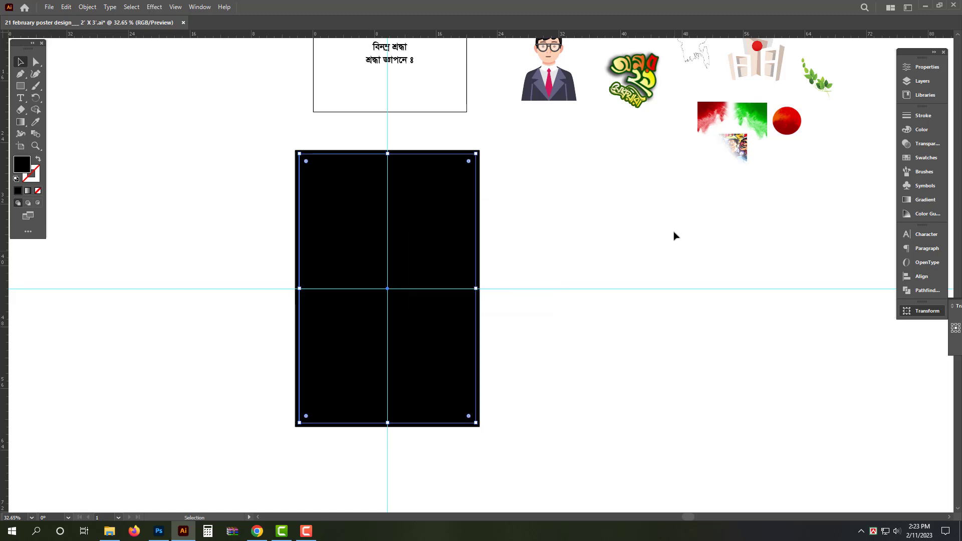
# Step: Swap fill and stroke on both poster rectangles to give them black outlines and no fill
pyautogui.moveTo(350, 250); pyautogui.dragTo(341, 248)
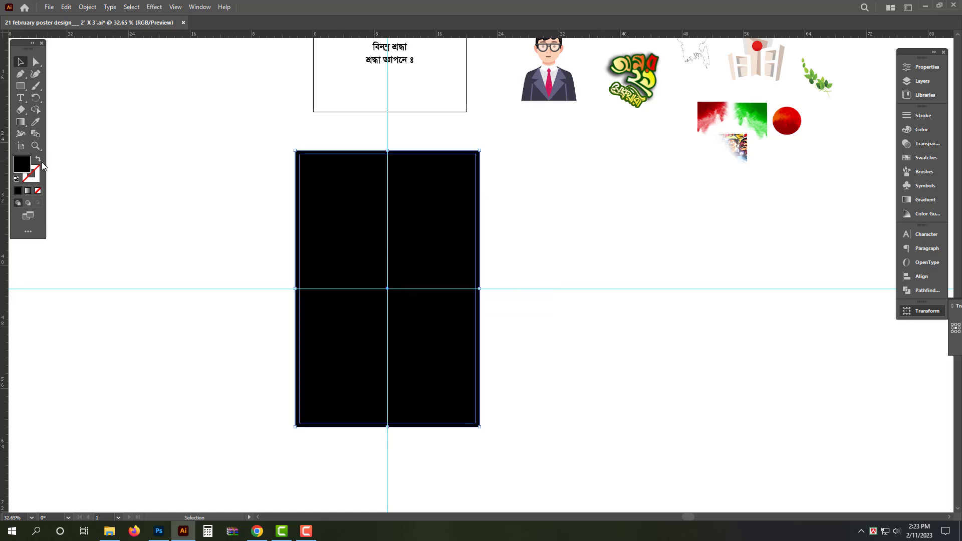
pyautogui.click(39, 159)
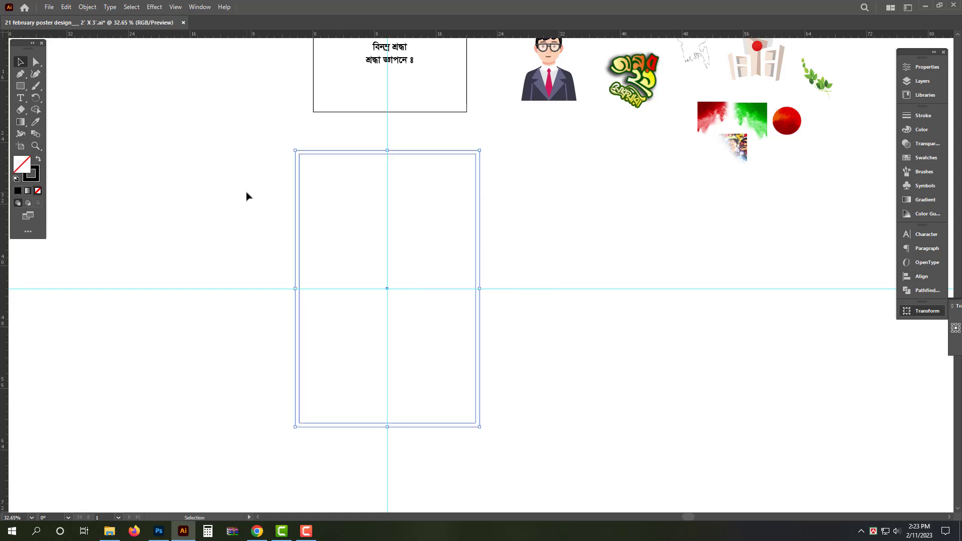
pyautogui.moveTo(587, 271); pyautogui.dragTo(570, 265)
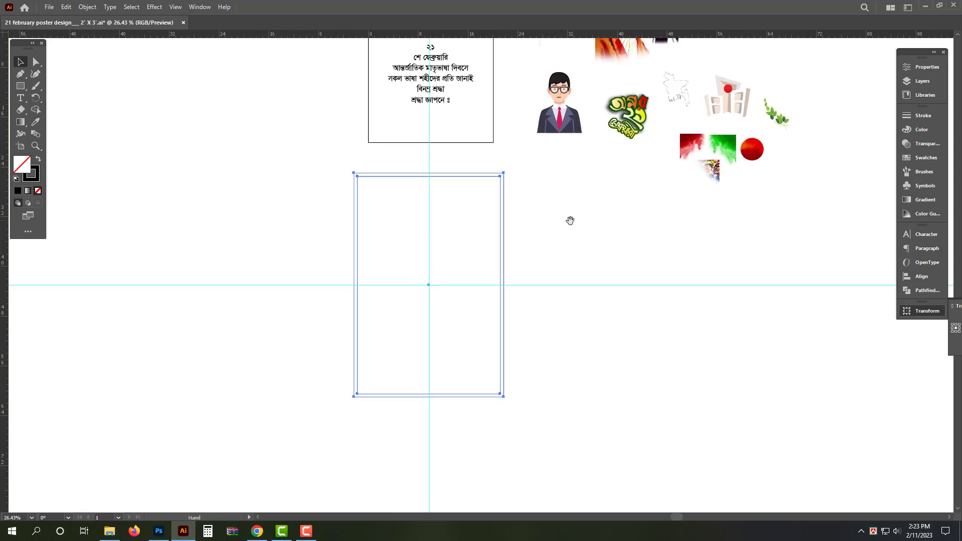
pyautogui.moveTo(570, 222); pyautogui.dragTo(558, 275)
pyautogui.click(572, 271)
# Step: Move the Bengali text block from the square frame into the poster outline, centre it on the vertical guide and scale it down
pyautogui.click(435, 142)
pyautogui.moveTo(456, 121); pyautogui.dragTo(425, 317)
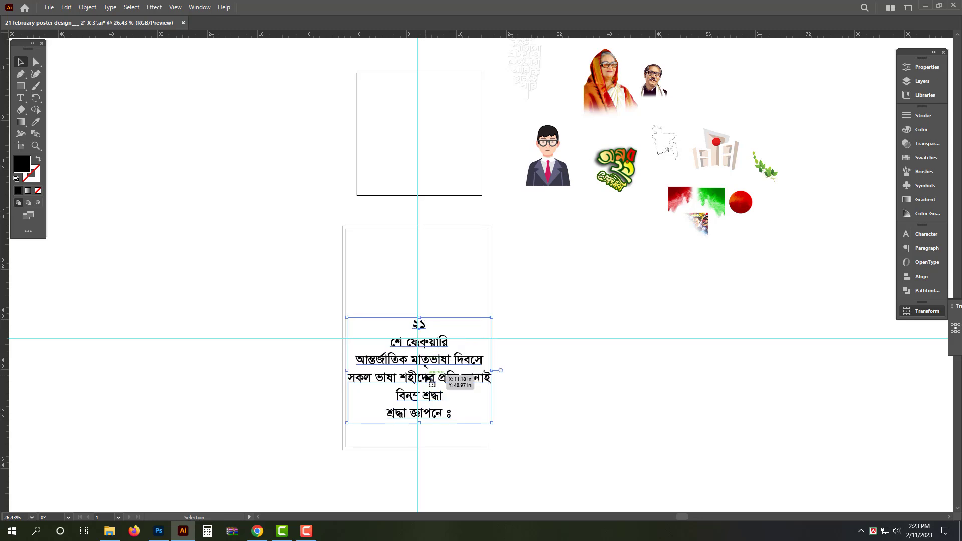
pyautogui.moveTo(430, 366); pyautogui.dragTo(431, 338)
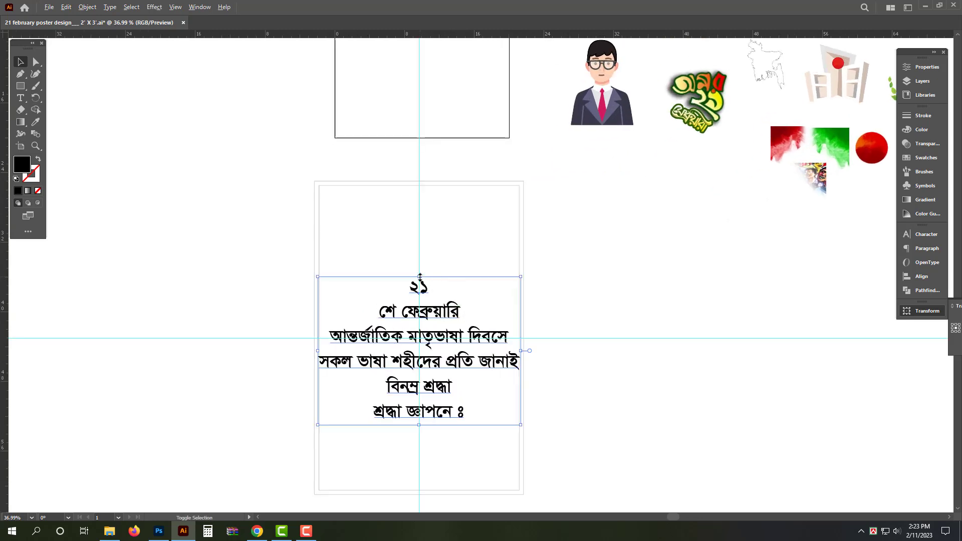
pyautogui.moveTo(420, 277); pyautogui.dragTo(420, 293)
pyautogui.click(625, 282)
# Step: Bring the red and green watercolour images into the upper part of the poster and overlap their inner edges
pyautogui.moveTo(762, 142); pyautogui.dragTo(707, 143)
pyautogui.moveTo(788, 158); pyautogui.dragTo(491, 226)
pyautogui.scroll(5, 459, 208)
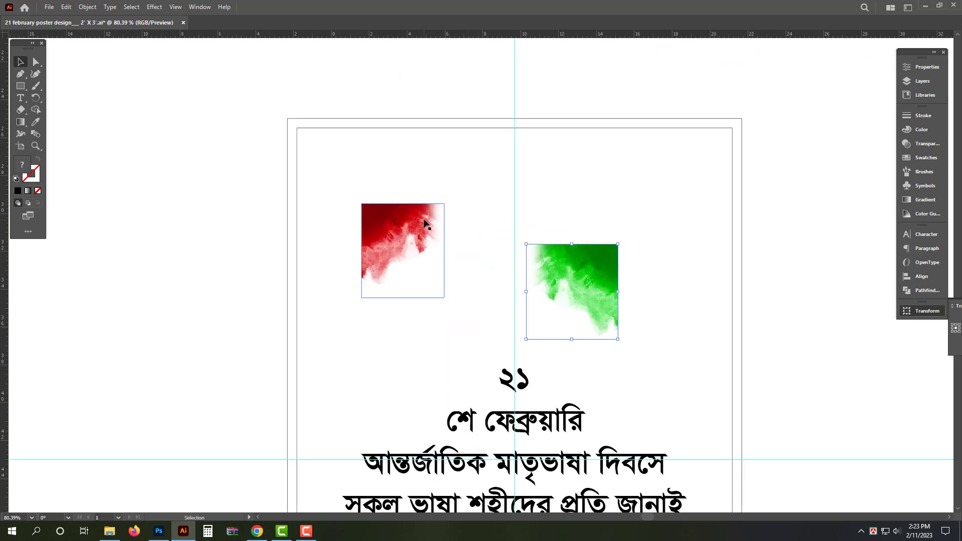
pyautogui.click(417, 236)
pyautogui.moveTo(611, 277); pyautogui.dragTo(490, 246)
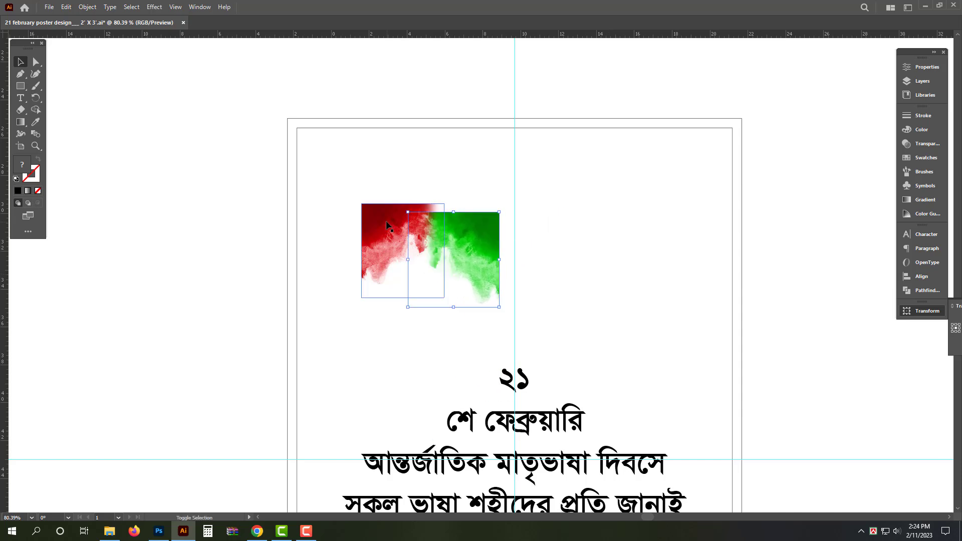
# Step: Align the top edges of the red and green watercolour images
pyautogui.keyDown('shift'); pyautogui.click(387, 225); pyautogui.keyUp('shift')
pyautogui.press('Tab')
pyautogui.press('Tab')
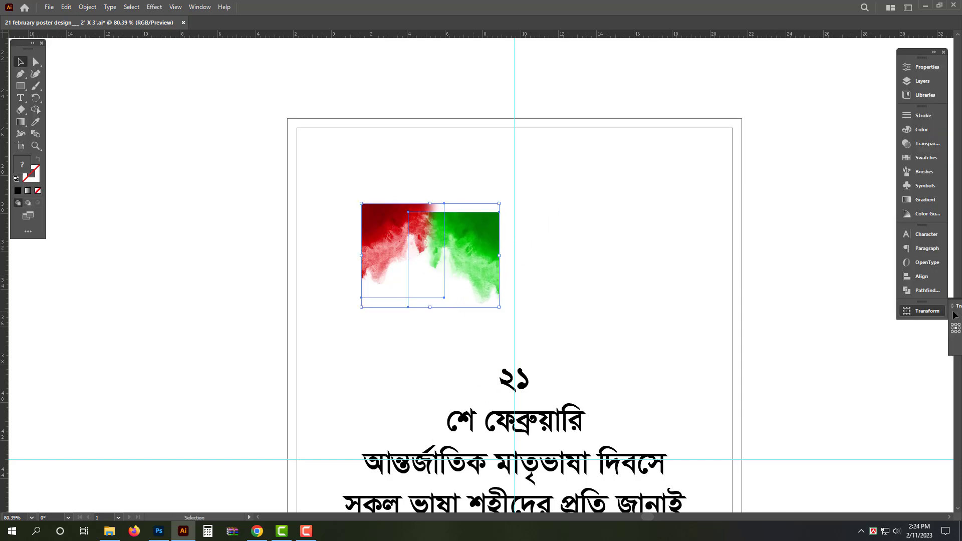
pyautogui.click(921, 277)
pyautogui.click(851, 256)
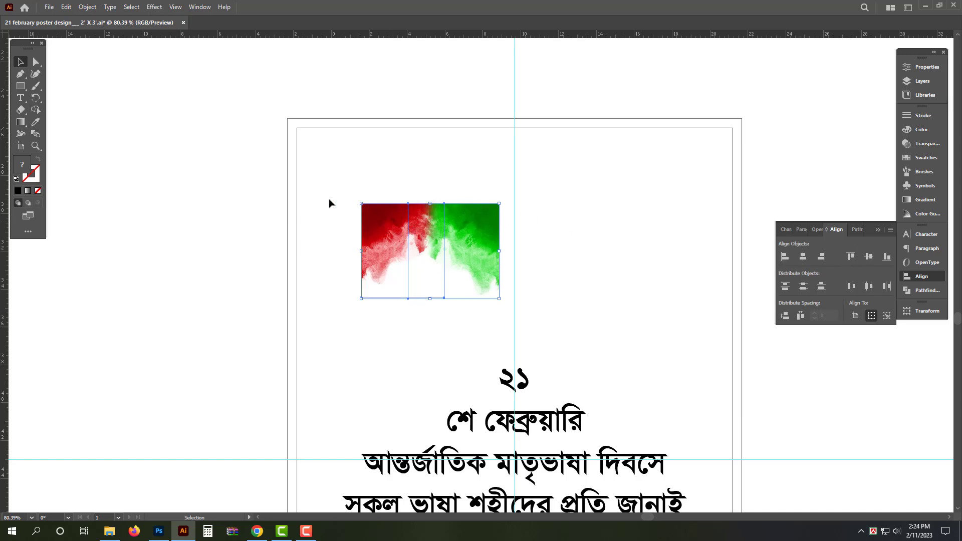
# Step: Snap both watercolour images to the poster's upper-left corner and scale them to its full width, behind the text
pyautogui.moveTo(365, 243); pyautogui.dragTo(298, 149)
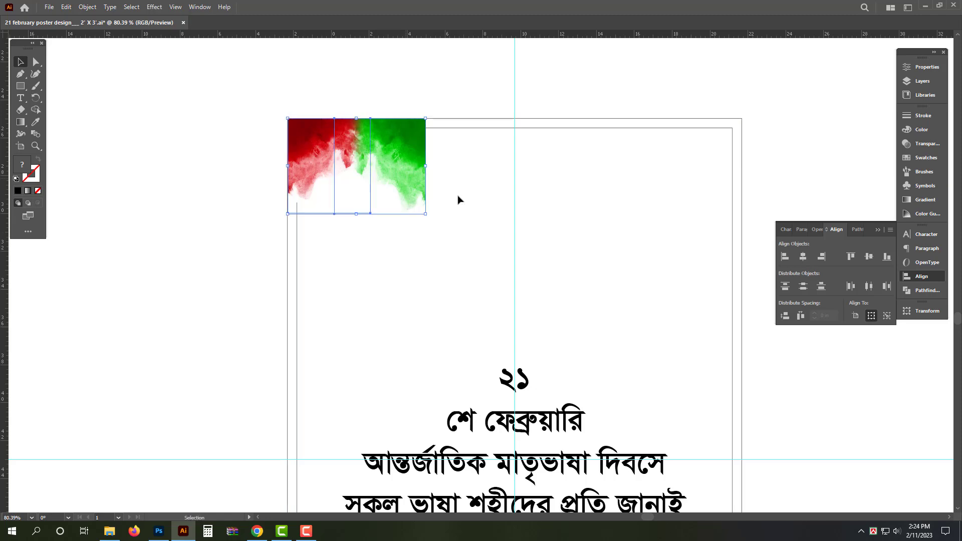
pyautogui.moveTo(426, 215); pyautogui.dragTo(744, 455)
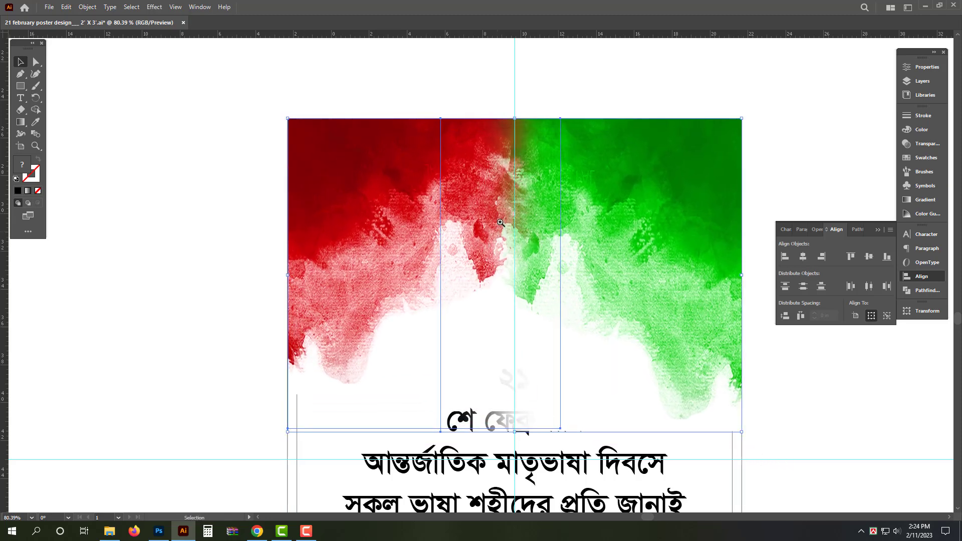
pyautogui.moveTo(484, 211); pyautogui.dragTo(438, 206)
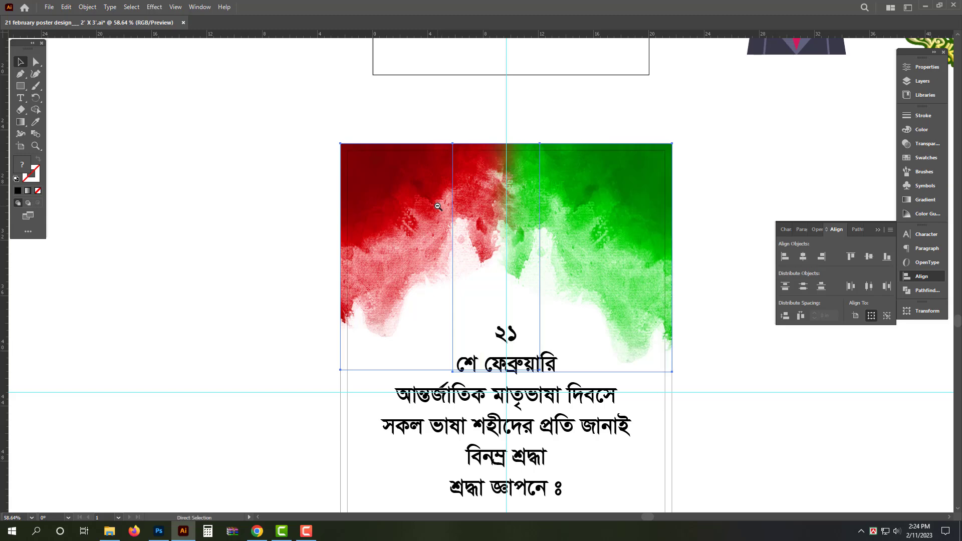
pyautogui.click(511, 105)
# Step: Place the red circle over the watercolour images, centred on the vertical guide above the text, and enlarge it
pyautogui.moveTo(444, 115); pyautogui.dragTo(405, 123)
pyautogui.moveTo(554, 186); pyautogui.dragTo(497, 292)
pyautogui.moveTo(486, 253); pyautogui.dragTo(443, 242)
pyautogui.moveTo(648, 219); pyautogui.dragTo(359, 271)
pyautogui.scroll(4, 346, 281)
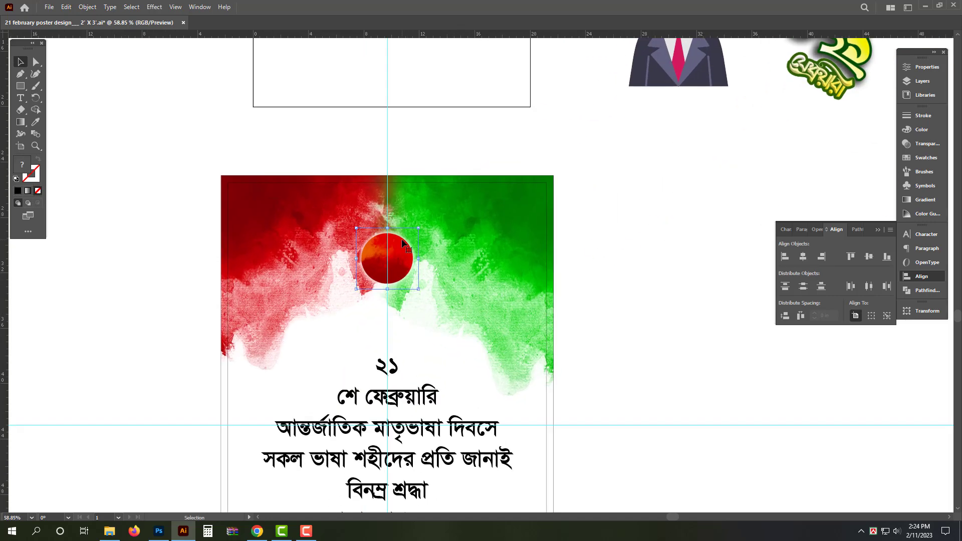
pyautogui.moveTo(388, 229); pyautogui.dragTo(392, 196)
pyautogui.moveTo(405, 257); pyautogui.dragTo(405, 276)
pyautogui.scroll(-4, 405, 276)
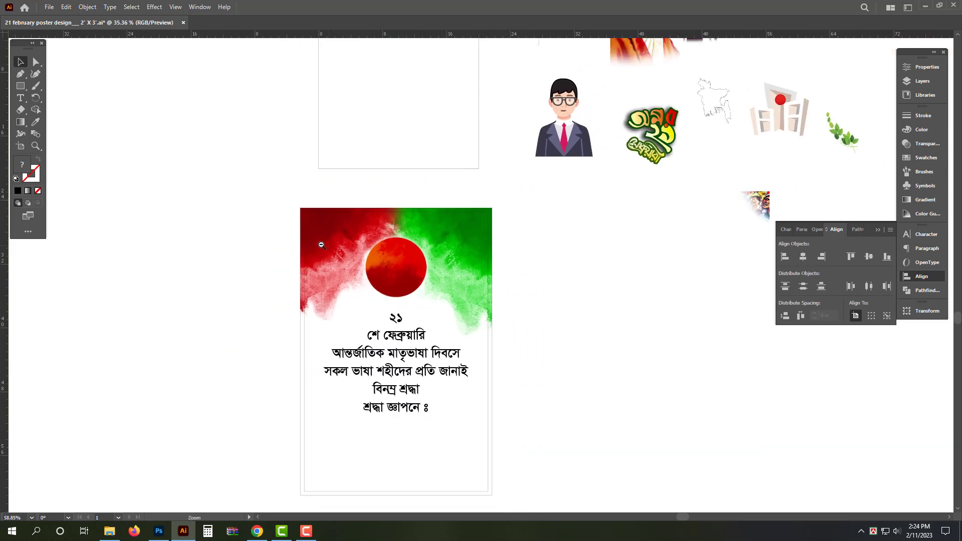
# Step: Duplicate the outer poster outline in place and shrink the copy to a thin strip along the poster's upper edge
pyautogui.click(357, 382)
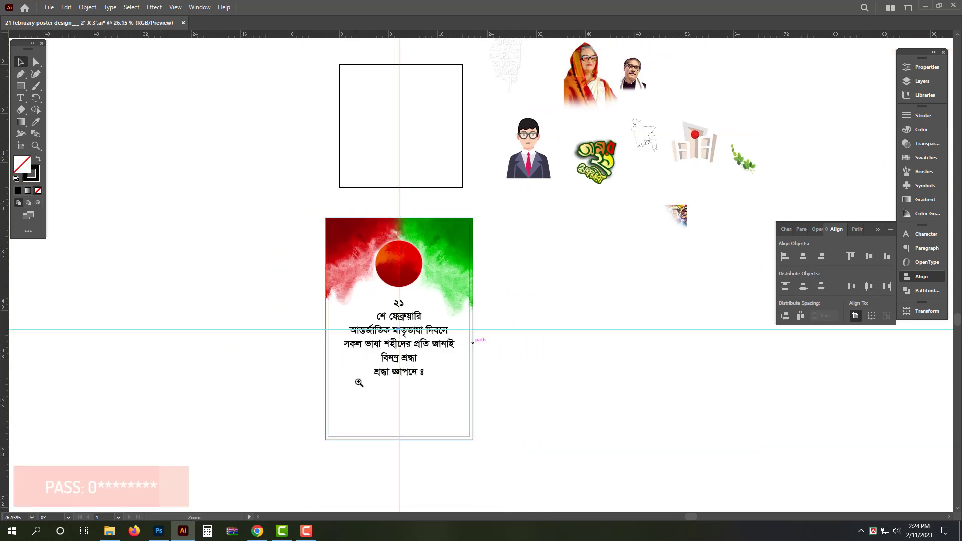
pyautogui.scroll(2, 357, 383)
pyautogui.hotkey('ctrl', 'c')
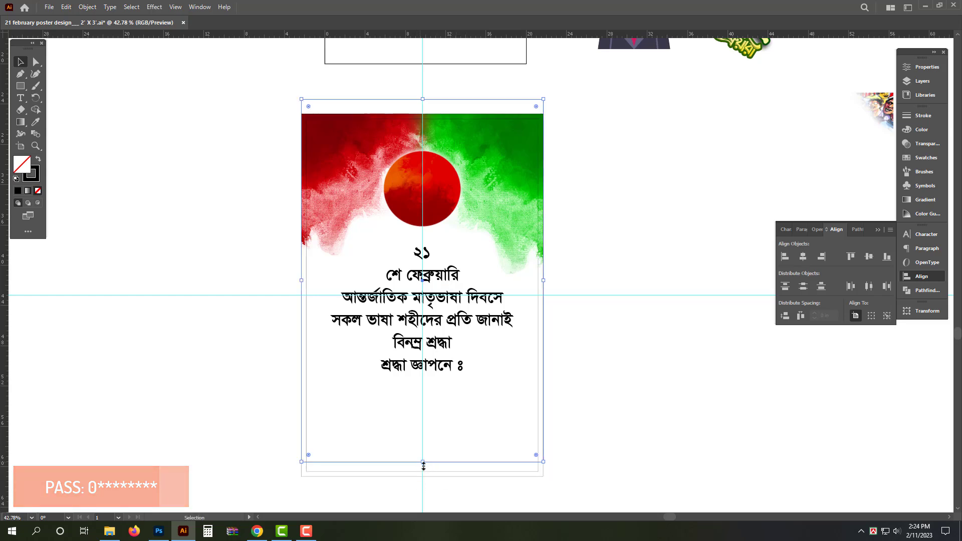
pyautogui.moveTo(424, 478); pyautogui.dragTo(442, 131)
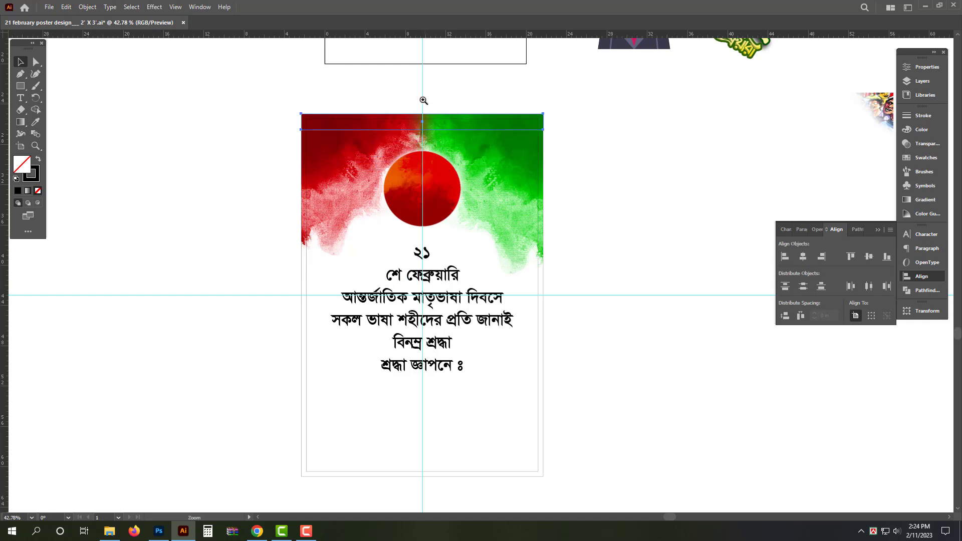
# Step: Fill the strip with black and shrink it from both sides and in height to a small bar centred on the vertical guide
pyautogui.scroll(4, 422, 100)
pyautogui.click(37, 159)
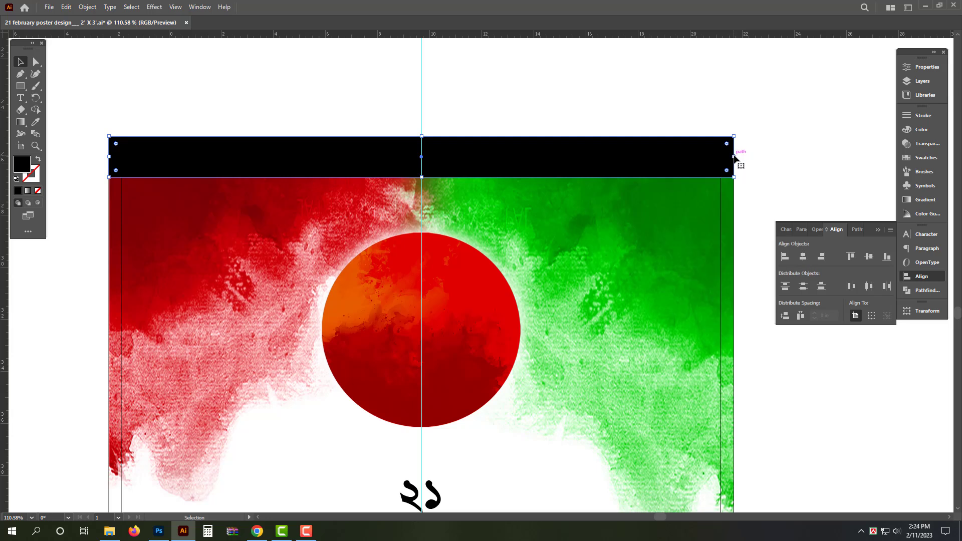
pyautogui.moveTo(735, 158); pyautogui.dragTo(483, 156)
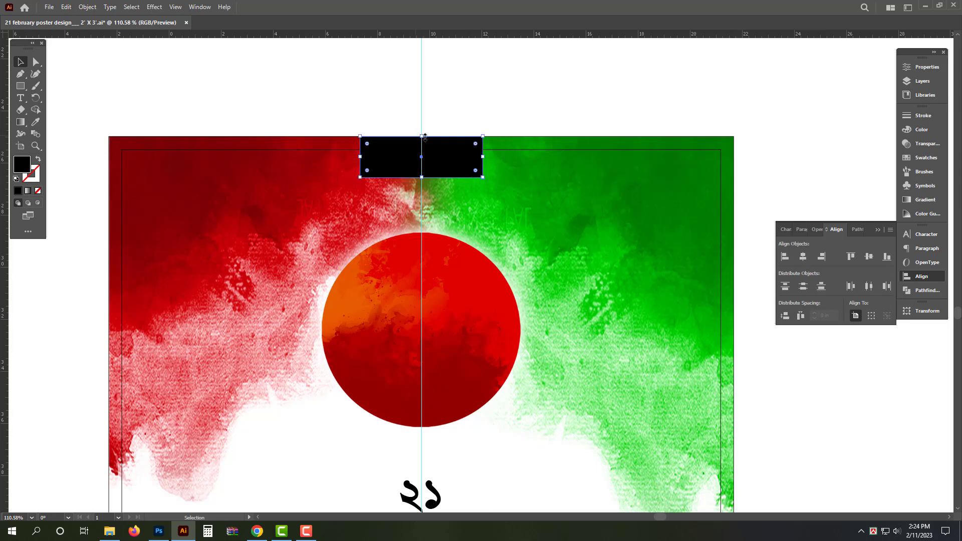
pyautogui.moveTo(422, 135); pyautogui.dragTo(422, 143)
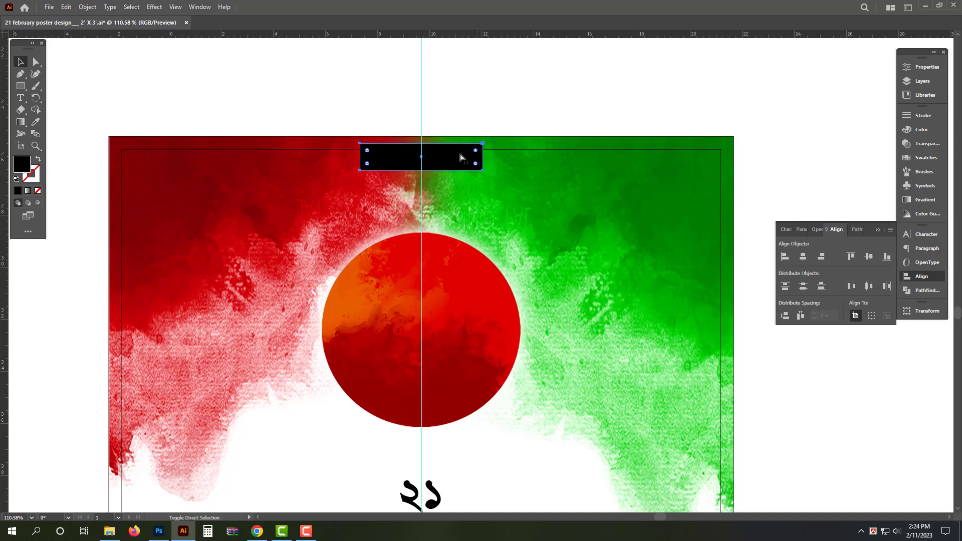
# Step: Fully round the lower-left and upper-right corners of the small black bar at the poster's upper edge
pyautogui.moveTo(371, 167)
pyautogui.mouseDown()
pyautogui.moveTo(419, 169)
pyautogui.moveTo(365, 171)
pyautogui.mouseUp()
pyautogui.moveTo(476, 151); pyautogui.dragTo(389, 166)
pyautogui.click(439, 105)
pyautogui.scroll(2, 439, 105)
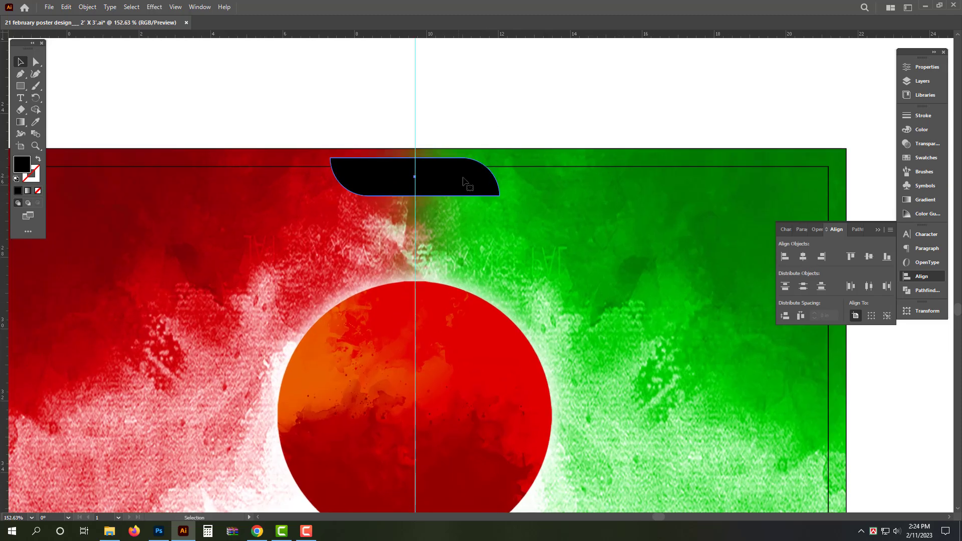
# Step: Fill the rounded bar with white and lower its upper edge to the inner margin line
pyautogui.click(921, 130)
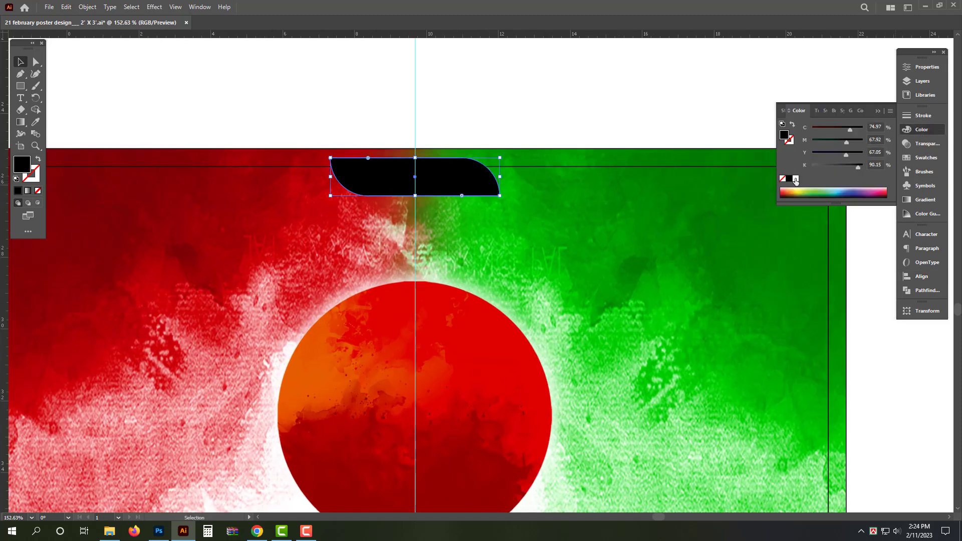
pyautogui.click(796, 179)
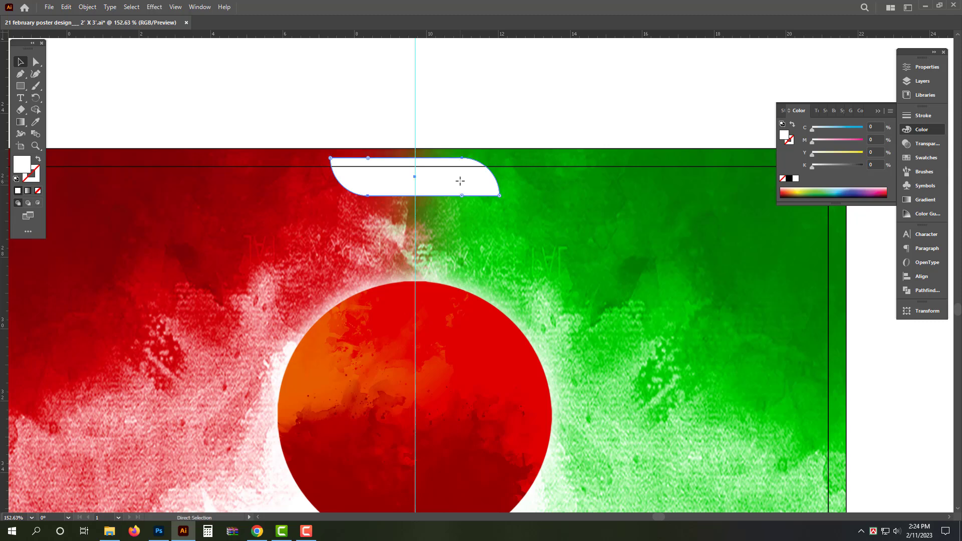
pyautogui.press('v')
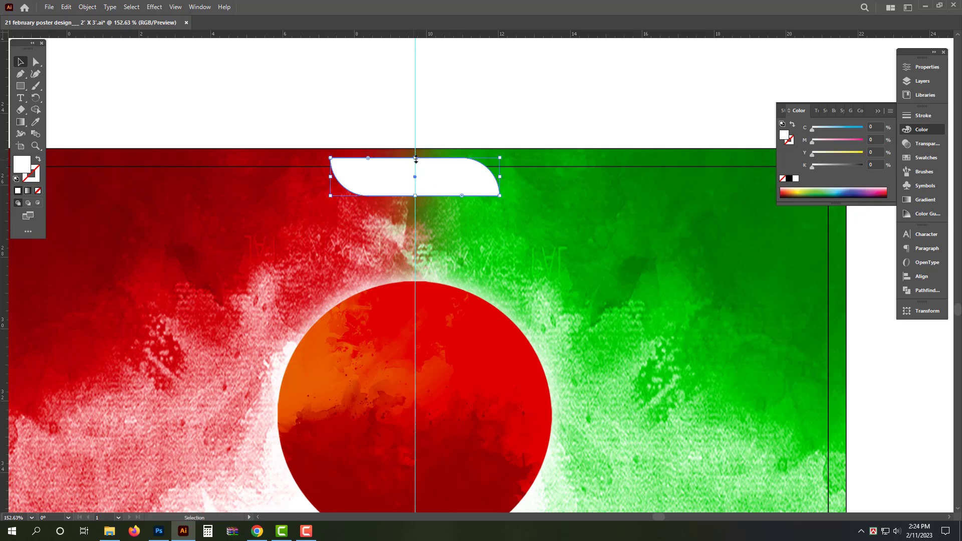
pyautogui.moveTo(415, 158); pyautogui.dragTo(414, 167)
pyautogui.click(514, 107)
# Step: Add a text line on the white bar, set it in SutonnyMJ Bold and shrink it to fit inside the bar
pyautogui.press('t')
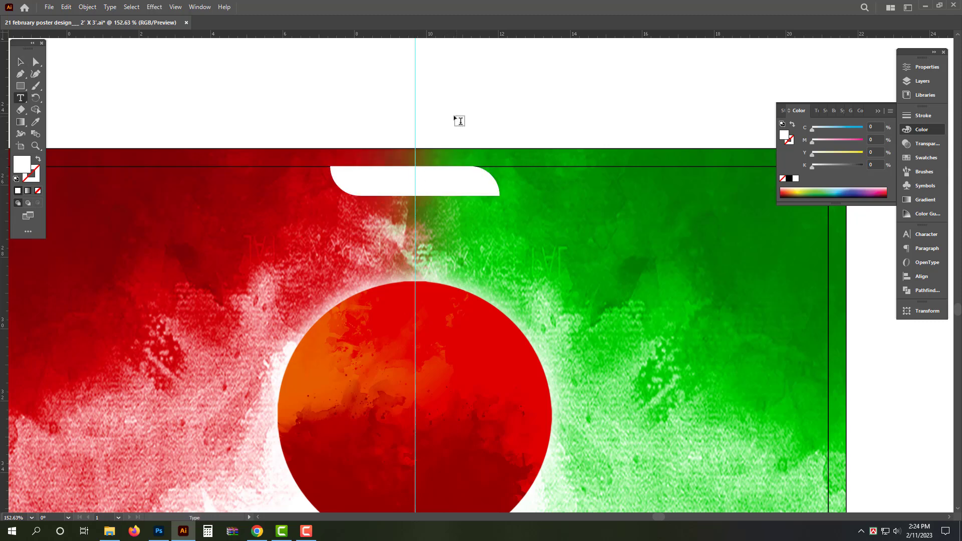
pyautogui.click(453, 114)
pyautogui.press('Escape')
pyautogui.moveTo(505, 127); pyautogui.dragTo(440, 181)
pyautogui.hotkey('ctrl', 't')
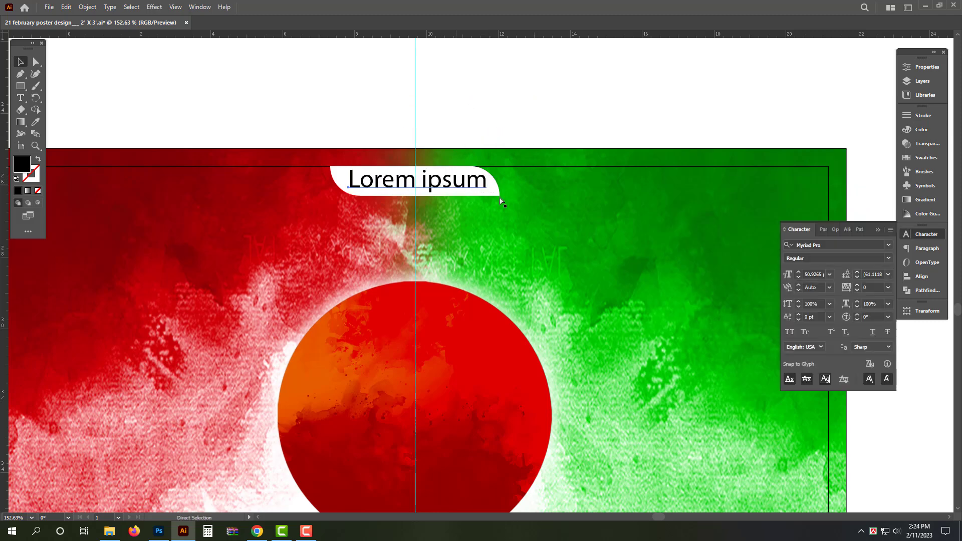
pyautogui.click(833, 246)
pyautogui.write('sutonnymj')
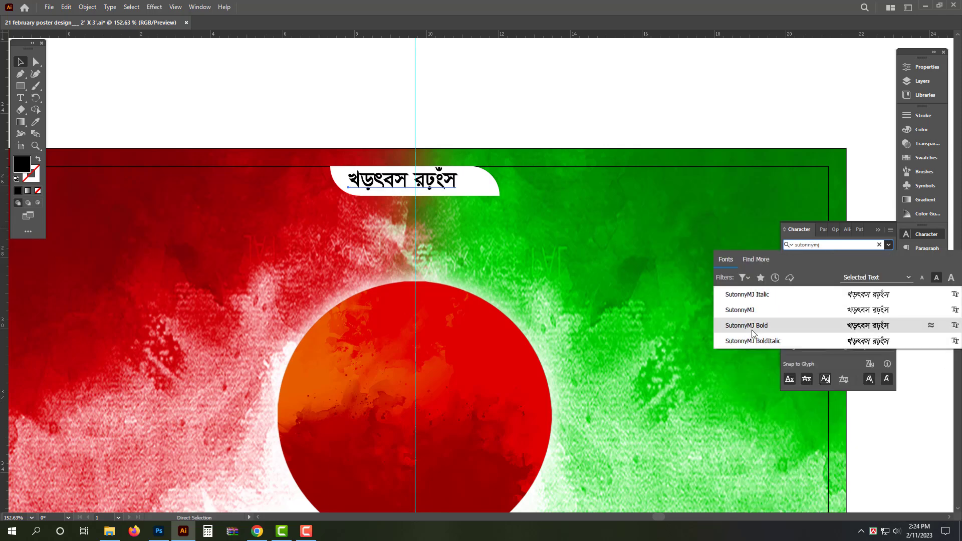
pyautogui.click(732, 326)
pyautogui.moveTo(458, 182); pyautogui.dragTo(456, 184)
# Step: Replace the placeholder text on the white bar with "আল্লাহ সর্ব শক্তিমান"
pyautogui.tripleClick(442, 185)
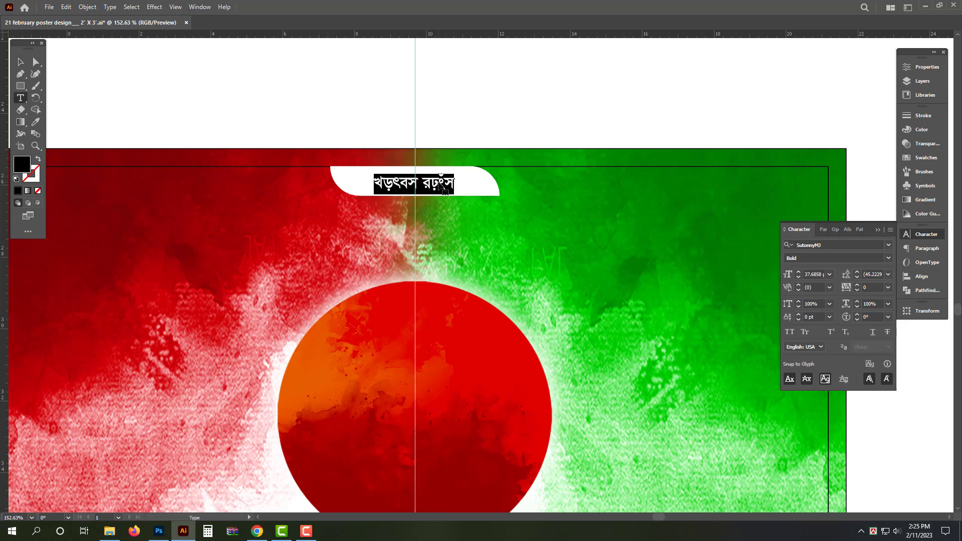
pyautogui.write('বি')
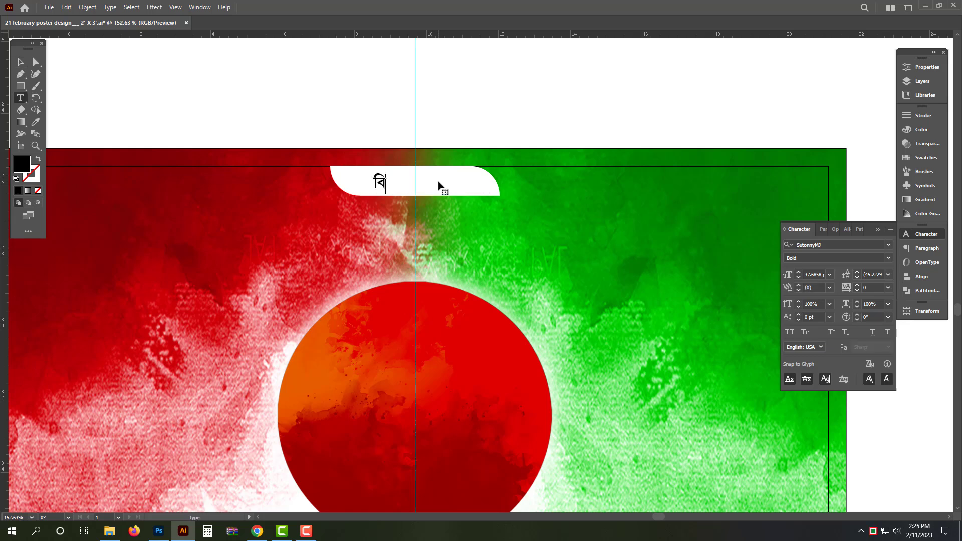
pyautogui.hotkey('ctrl', 'a')
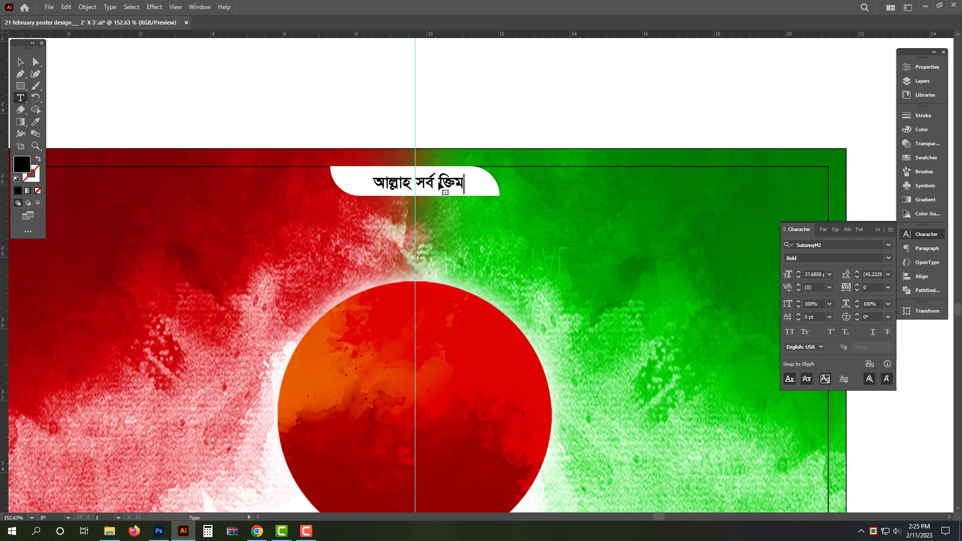
pyautogui.write('শক')
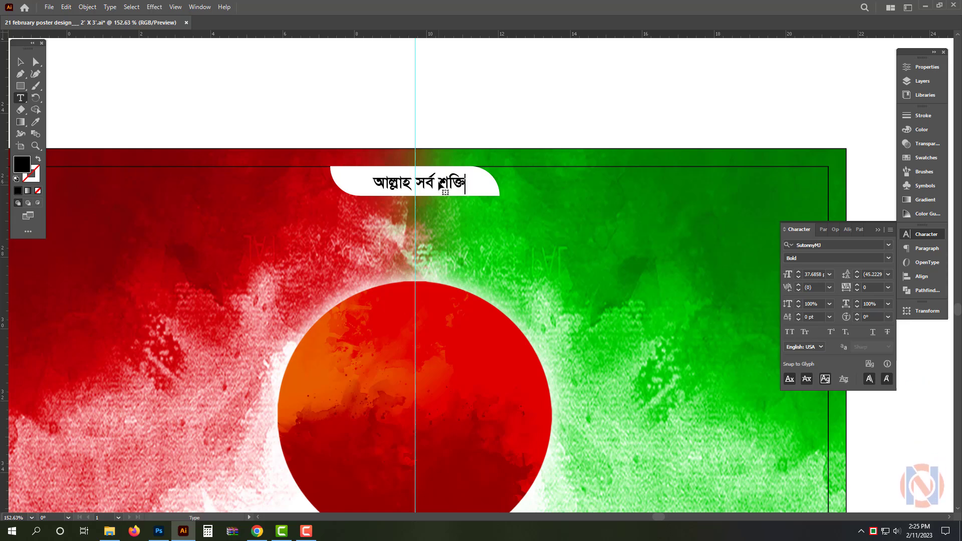
pyautogui.write('্তিমান')
pyautogui.press('Escape')
# Step: Duplicate the bar's text onto the green area and change the copy to two lines, "জয় বাংলা" and "জং বঙ্গবন্ধু"
pyautogui.moveTo(459, 186); pyautogui.dragTo(723, 188)
pyautogui.doubleClick(723, 188)
pyautogui.hotkey('ctrl', 'a')
pyautogui.write('জ')
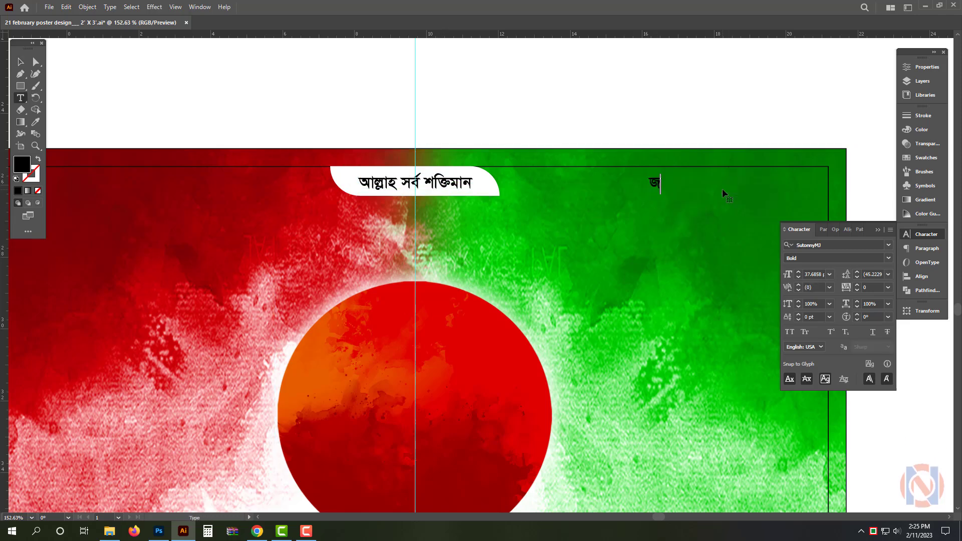
pyautogui.write('য় বাংলা')
pyautogui.press('Return')
pyautogui.write('জয')
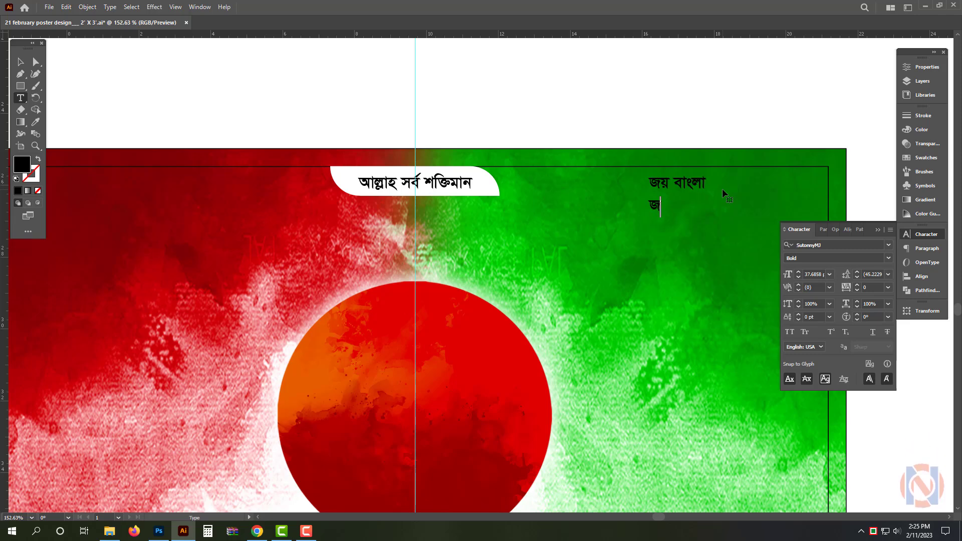
pyautogui.write(' বঙ্গবন্ধু')
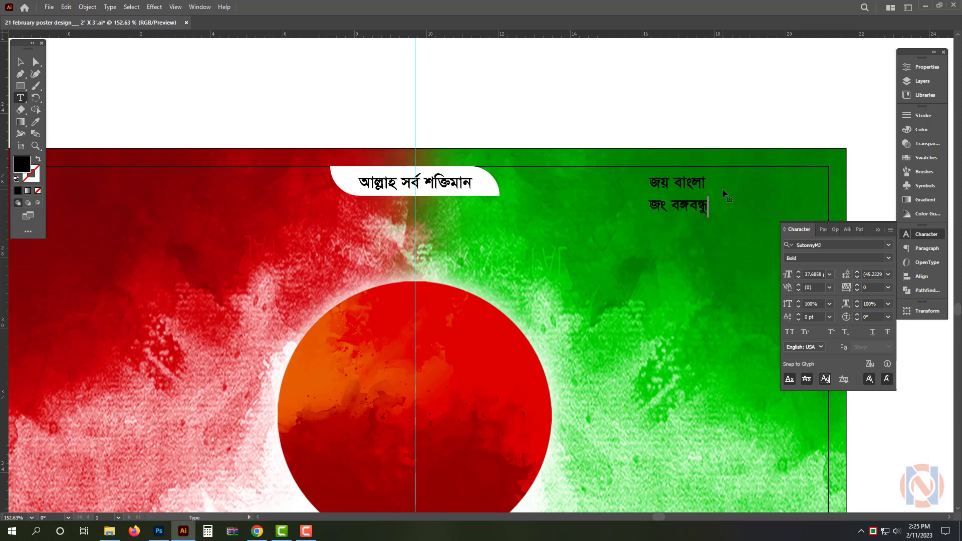
pyautogui.press('Escape')
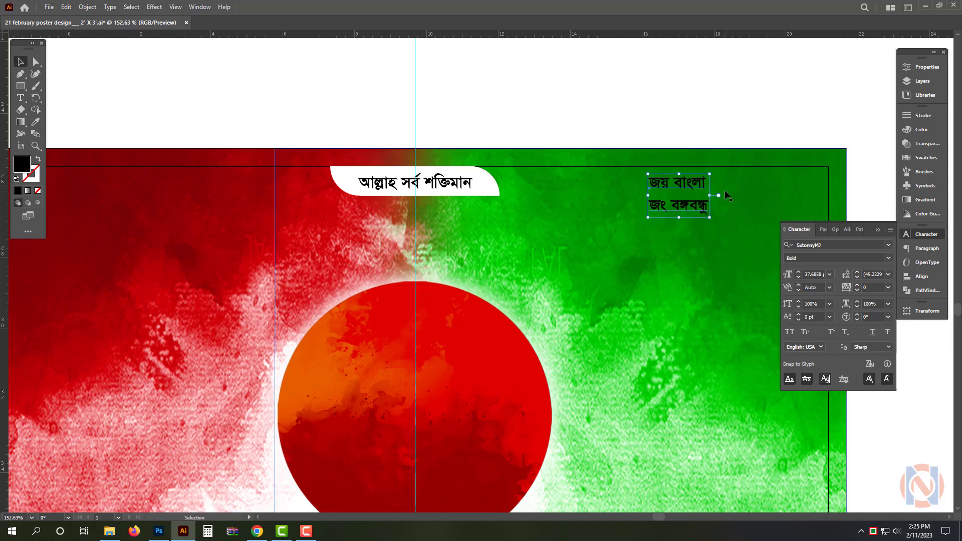
# Step: Enlarge the two-line slogan to about 74 pt, right-align it and place it inside the poster's upper-right margin
pyautogui.keyDown('shift'); pyautogui.moveTo(710, 217); pyautogui.dragTo(738, 237); pyautogui.keyUp('shift')
pyautogui.keyDown('ctrl'); pyautogui.moveTo(633, 195); pyautogui.dragTo(576, 192); pyautogui.keyUp('ctrl')
pyautogui.moveTo(677, 220); pyautogui.dragTo(516, 213)
pyautogui.hotkey('ctrl', 'shift', 'r')
pyautogui.moveTo(492, 191); pyautogui.dragTo(722, 191)
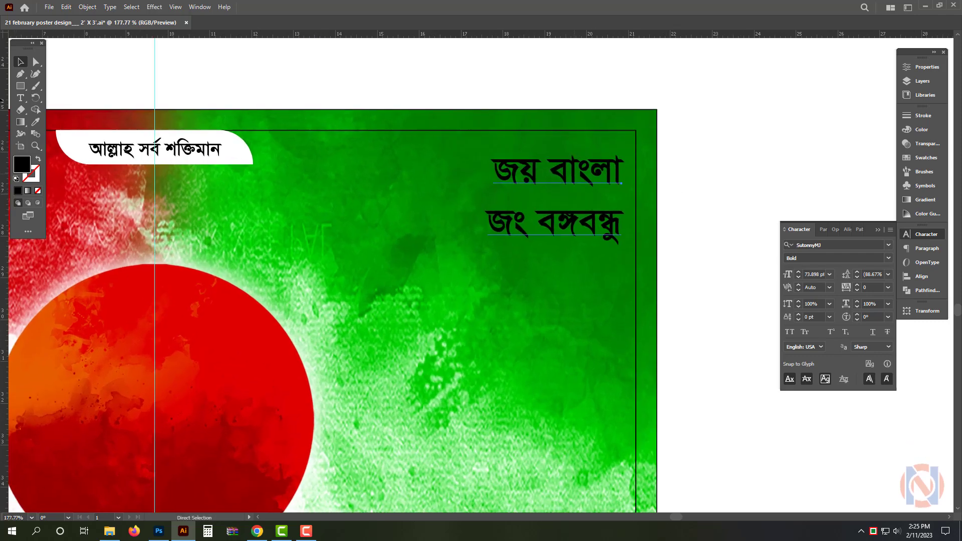
# Step: Draw a rectangle over the slogan's first line, reaching the poster's right edge, and fill it with white
pyautogui.click(20, 86)
pyautogui.moveTo(466, 150); pyautogui.dragTo(658, 189)
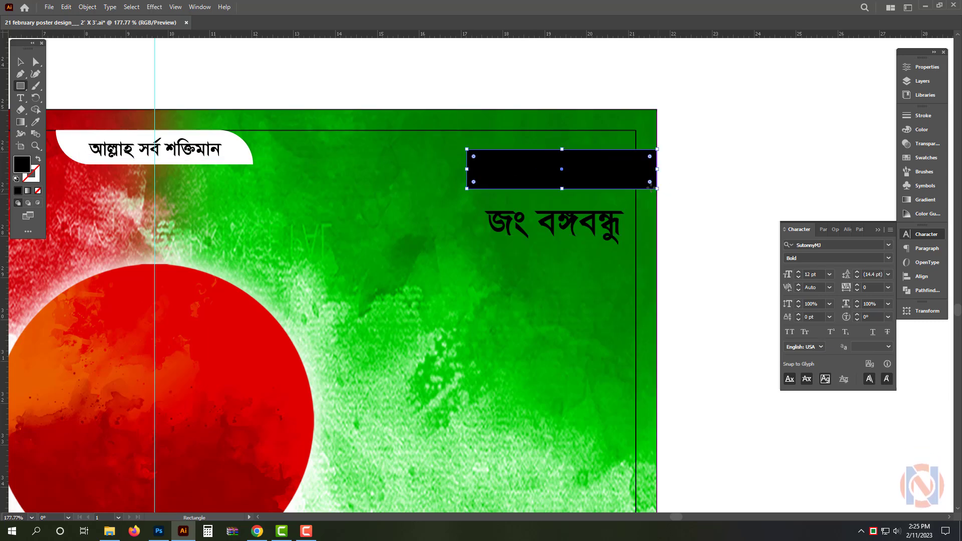
pyautogui.press('i')
pyautogui.click(20, 62)
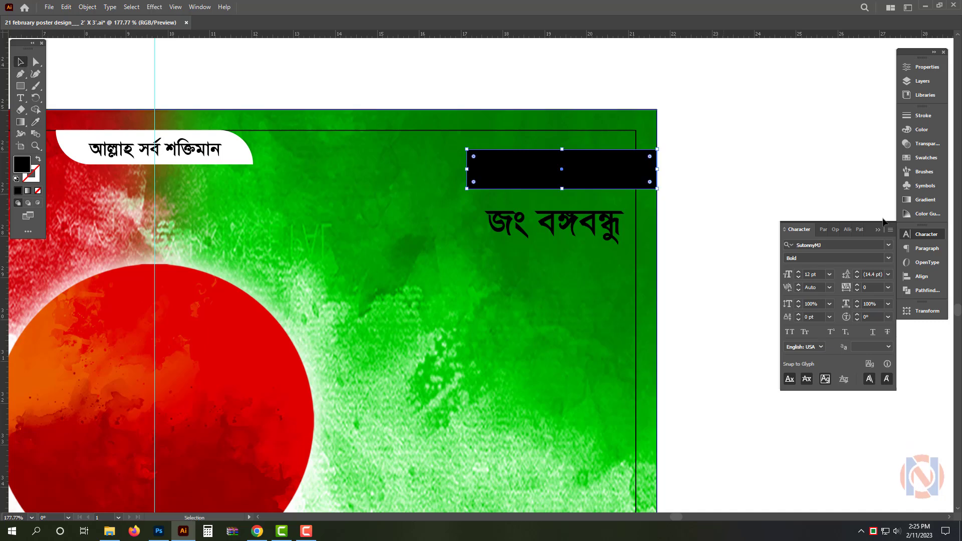
pyautogui.click(925, 131)
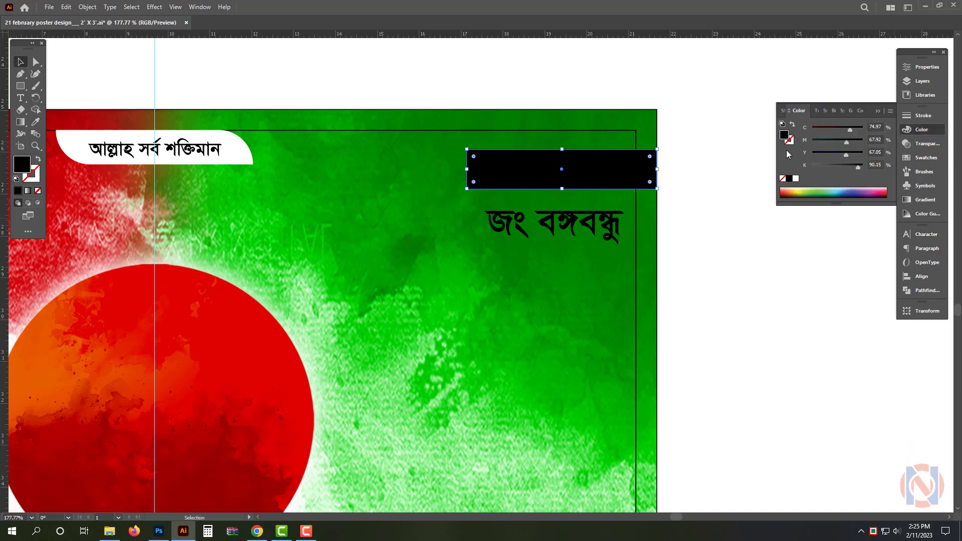
pyautogui.click(797, 179)
pyautogui.hotkey('ctrl', 'shift', 'a')
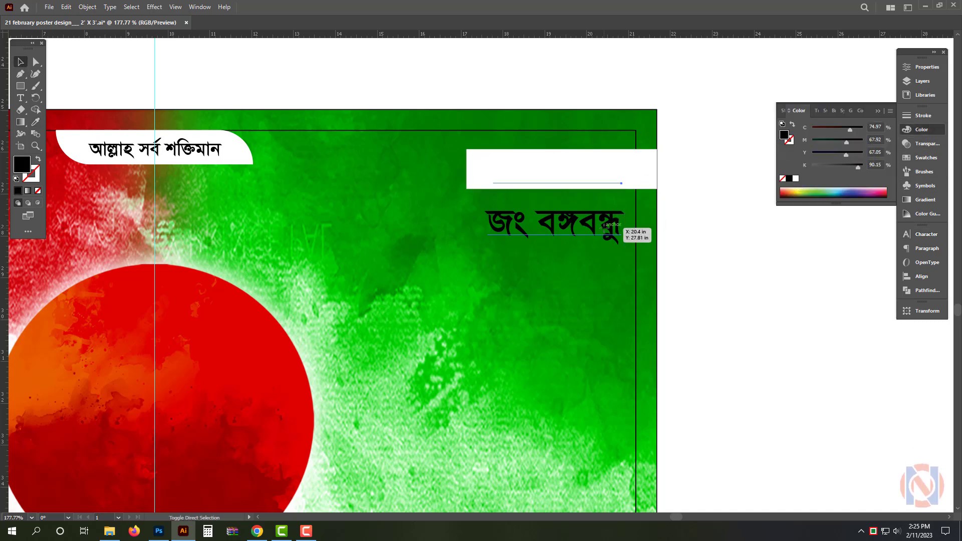
# Step: Bring the two-line slogan in front of the white rectangle and scale it down slightly about its centre
pyautogui.click(602, 226)
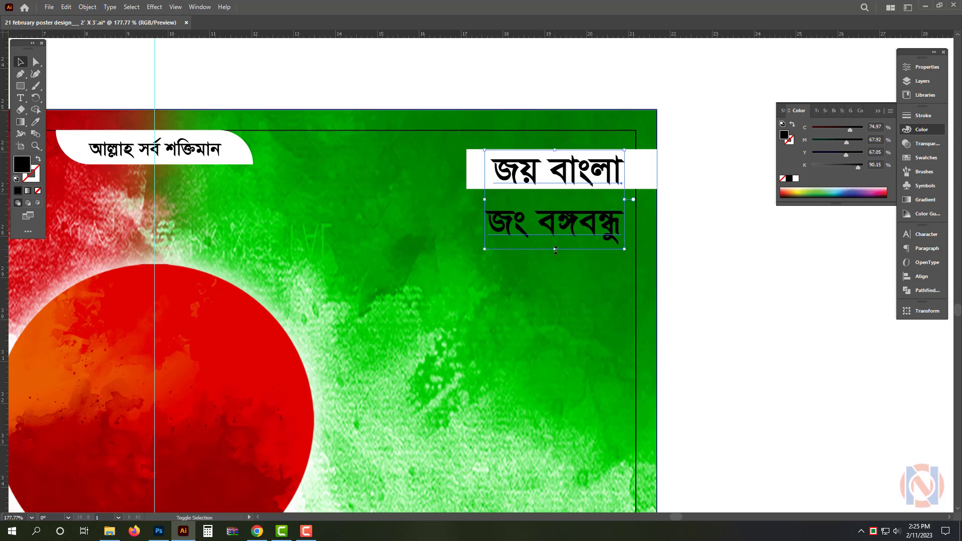
pyautogui.moveTo(556, 250); pyautogui.dragTo(563, 227)
pyautogui.click(682, 226)
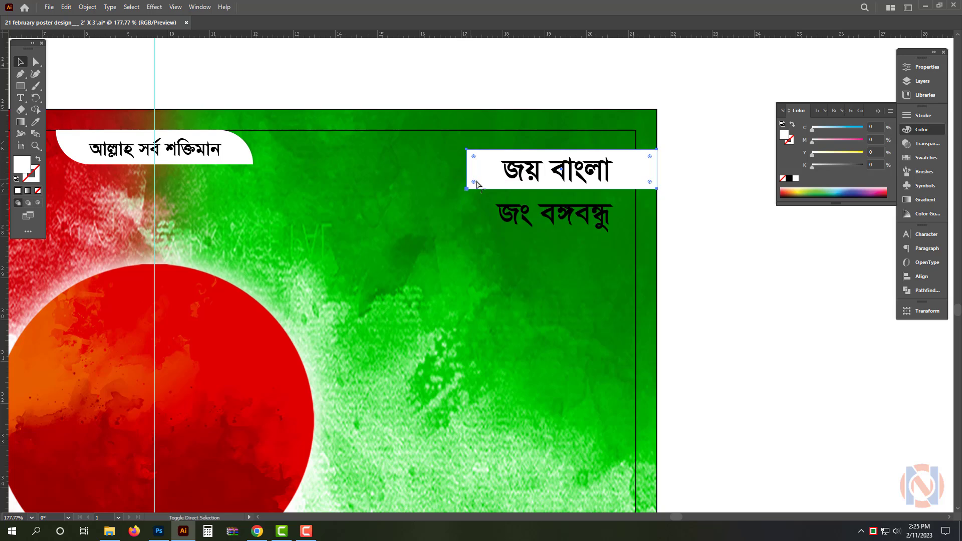
# Step: Round the white band's lower-left corner and duplicate the band straight down behind the slogan's second line
pyautogui.hotkey('ctrl', 'shift')
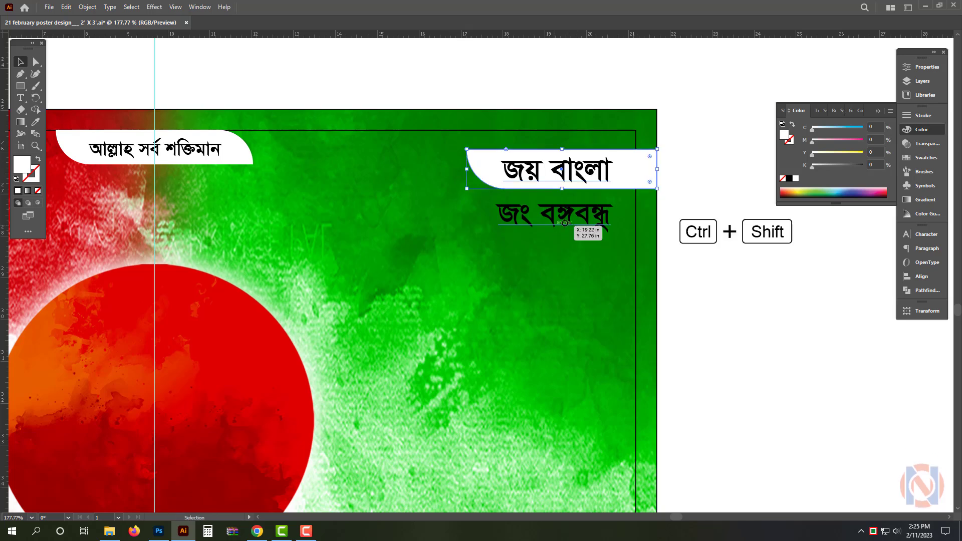
pyautogui.press('i')
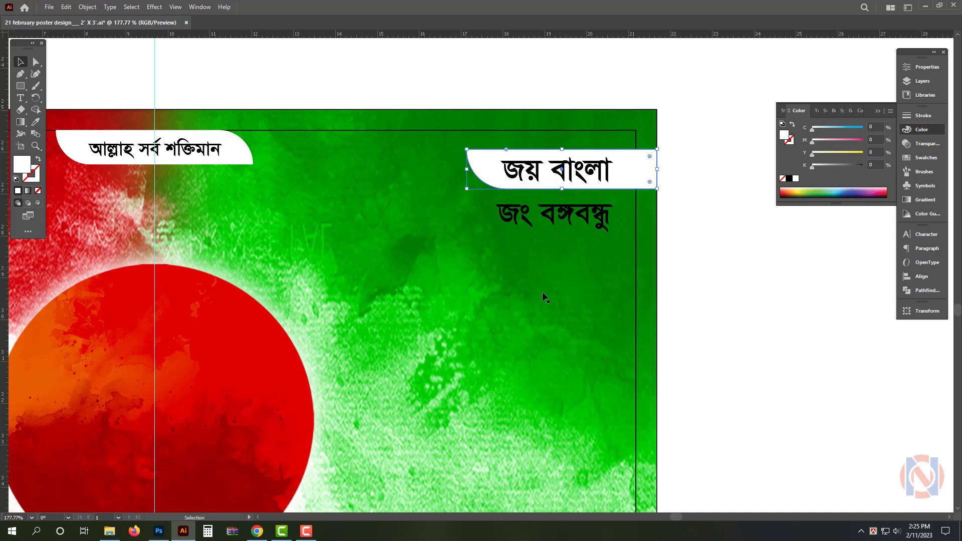
pyautogui.moveTo(621, 180); pyautogui.dragTo(618, 227)
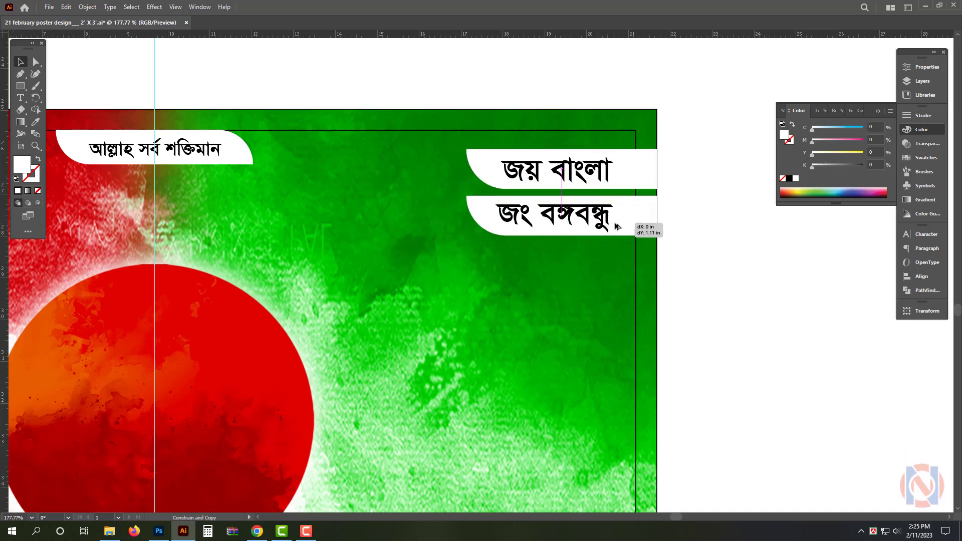
# Step: Fill the lower band red with magenta and yellow at 100%, and make the slogan text white
pyautogui.click(863, 140)
pyautogui.click(863, 153)
pyautogui.click(584, 214)
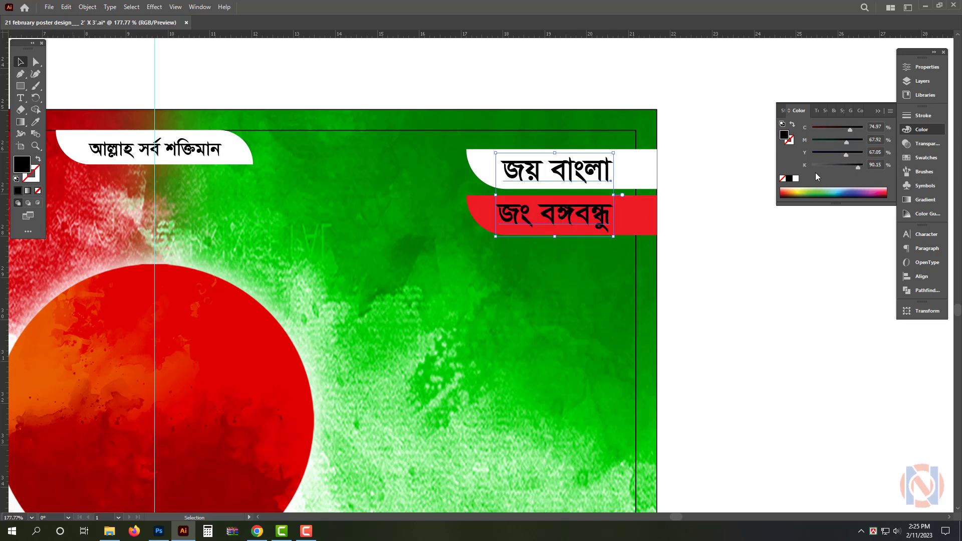
pyautogui.click(796, 179)
# Step: Fill the upper slogan band green with cyan and yellow at 100%
pyautogui.click(641, 173)
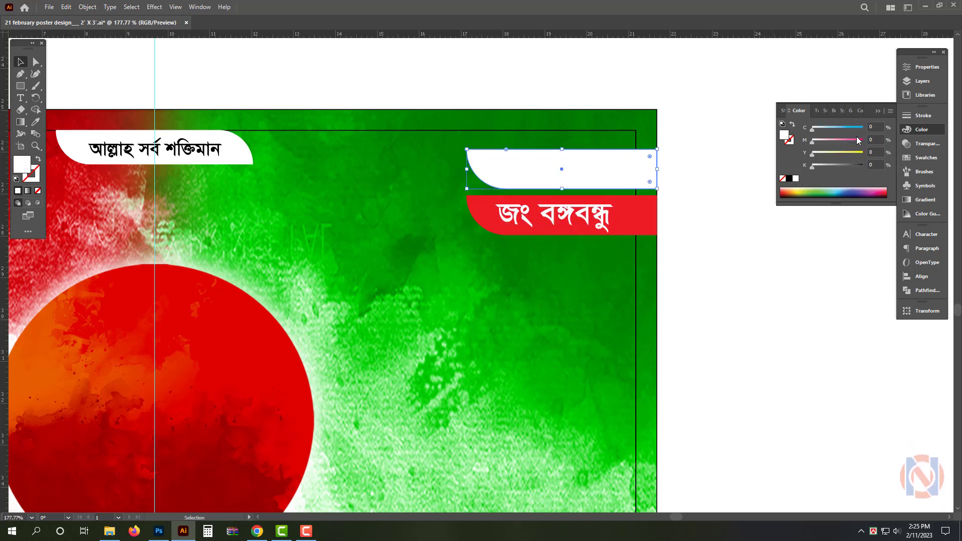
pyautogui.moveTo(873, 159); pyautogui.dragTo(902, 140)
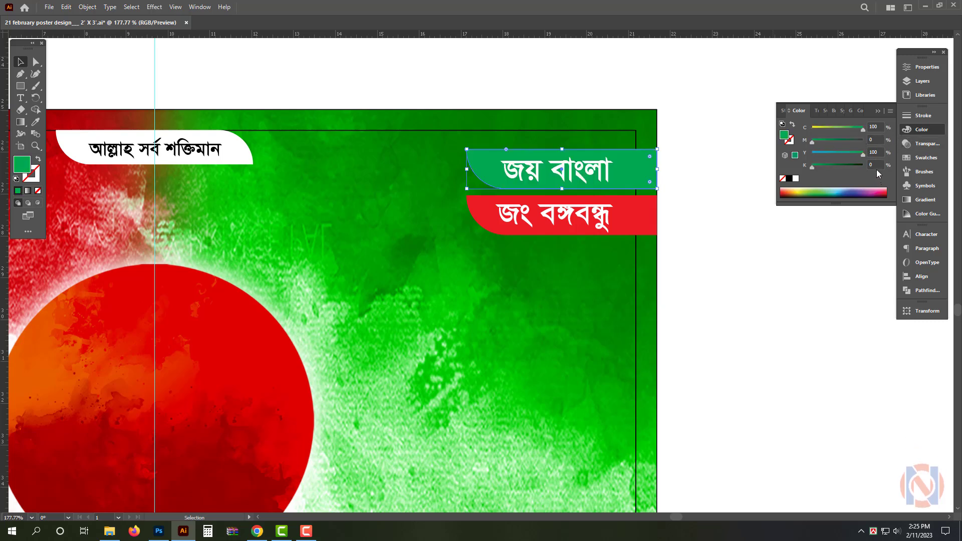
pyautogui.write('30')
pyautogui.press('Return')
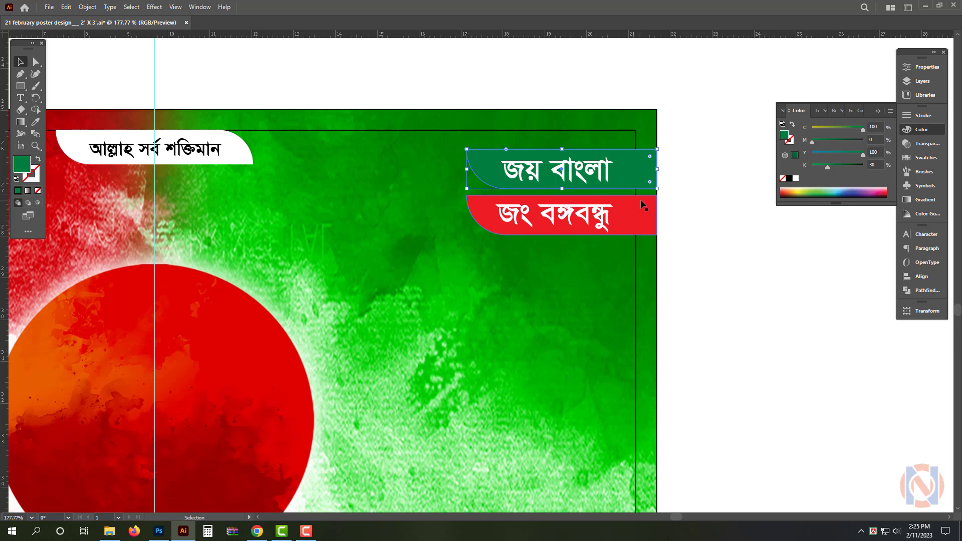
pyautogui.hotkey('ctrl', 'z')
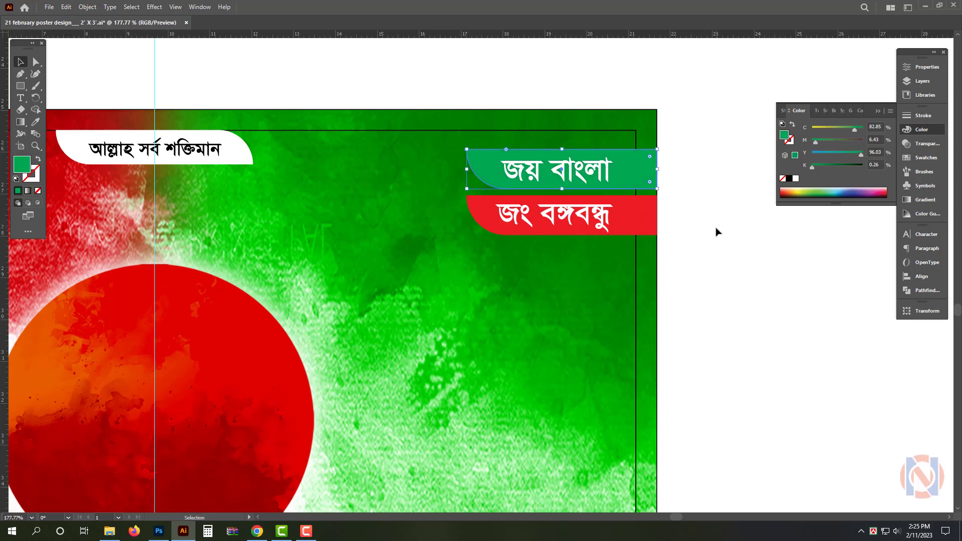
# Step: Place slightly enlarged white copies of the green and red bands behind them as a white border
pyautogui.click(717, 232)
pyautogui.keyDown('shift'); pyautogui.click(638, 230); pyautogui.keyUp('shift')
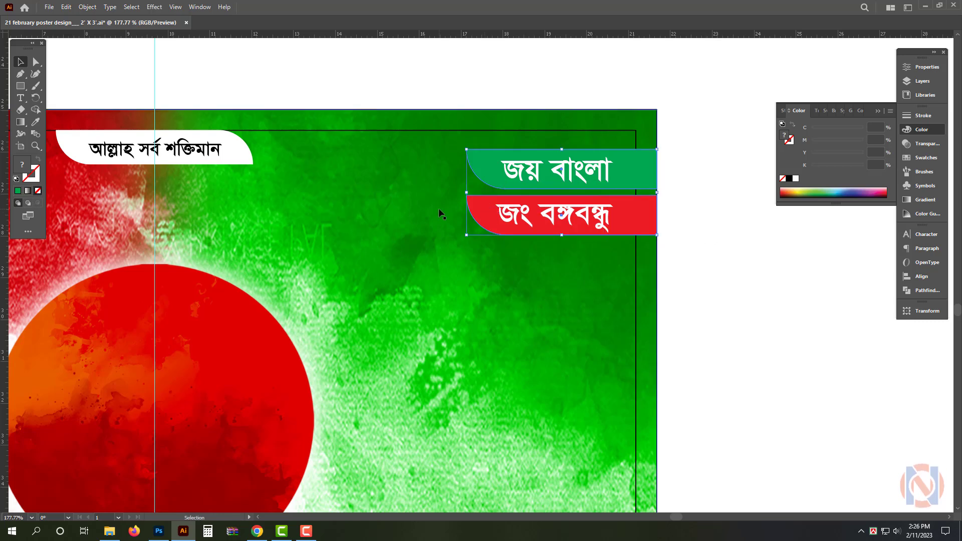
pyautogui.hotkey('ctrl', 'c')
pyautogui.moveTo(467, 194); pyautogui.dragTo(462, 194)
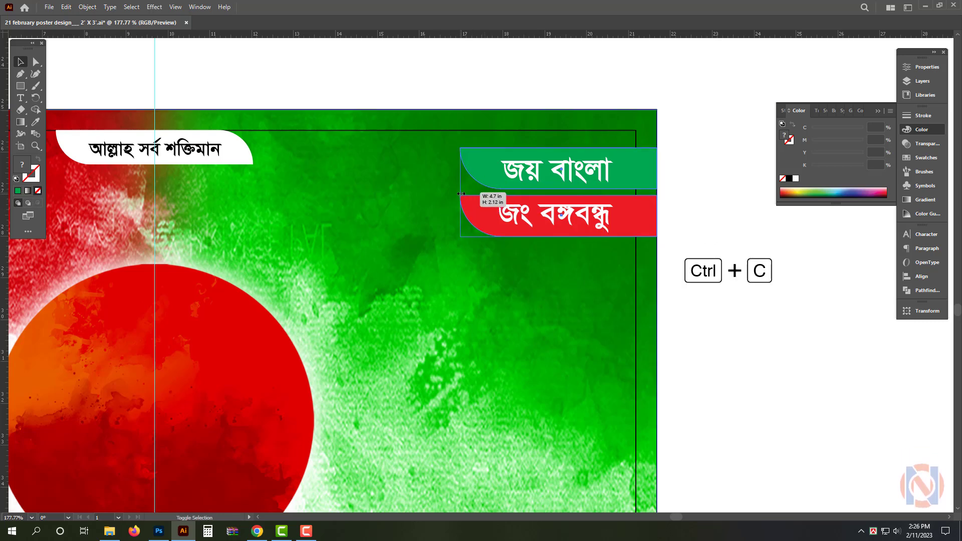
pyautogui.hotkey('ctrl', 'f')
pyautogui.click(796, 179)
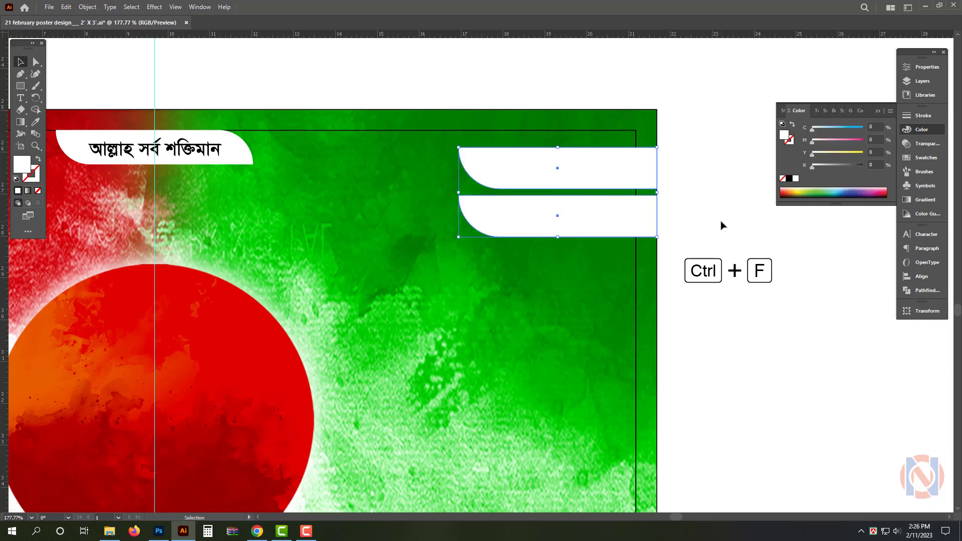
pyautogui.hotkey('ctrl', '[')
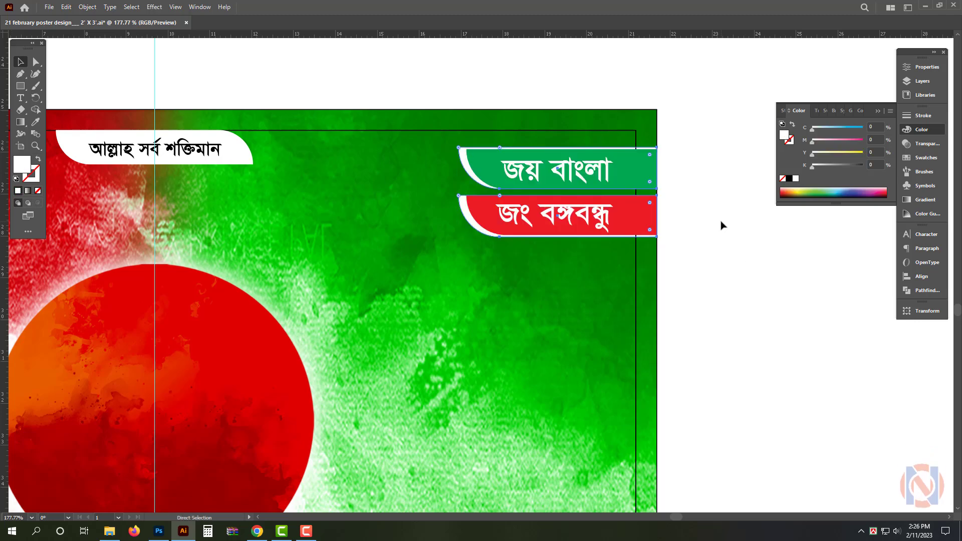
pyautogui.click(712, 224)
# Step: Move the monument illustration behind the red circle in the poster's upper part, and slightly shrink and raise the circle
pyautogui.moveTo(595, 153); pyautogui.dragTo(446, 195)
pyautogui.moveTo(483, 271); pyautogui.dragTo(377, 250)
pyautogui.click(479, 211)
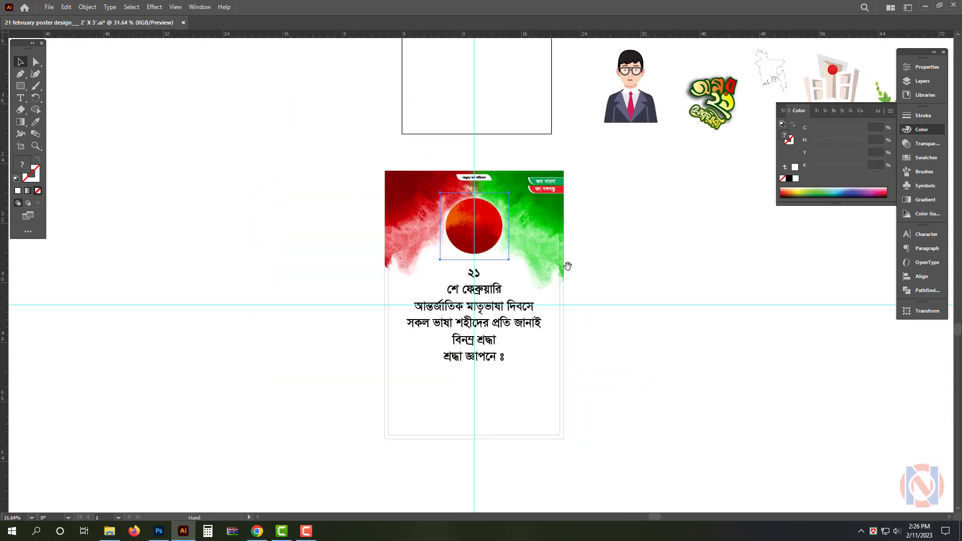
pyautogui.moveTo(568, 266); pyautogui.dragTo(503, 275)
pyautogui.moveTo(758, 89); pyautogui.dragTo(546, 249)
pyautogui.moveTo(459, 193); pyautogui.dragTo(432, 259)
pyautogui.moveTo(417, 225)
pyautogui.mouseDown()
pyautogui.moveTo(424, 260)
pyautogui.moveTo(431, 237)
pyautogui.mouseUp()
pyautogui.moveTo(440, 299); pyautogui.dragTo(446, 223)
pyautogui.scroll(-4, 434, 236)
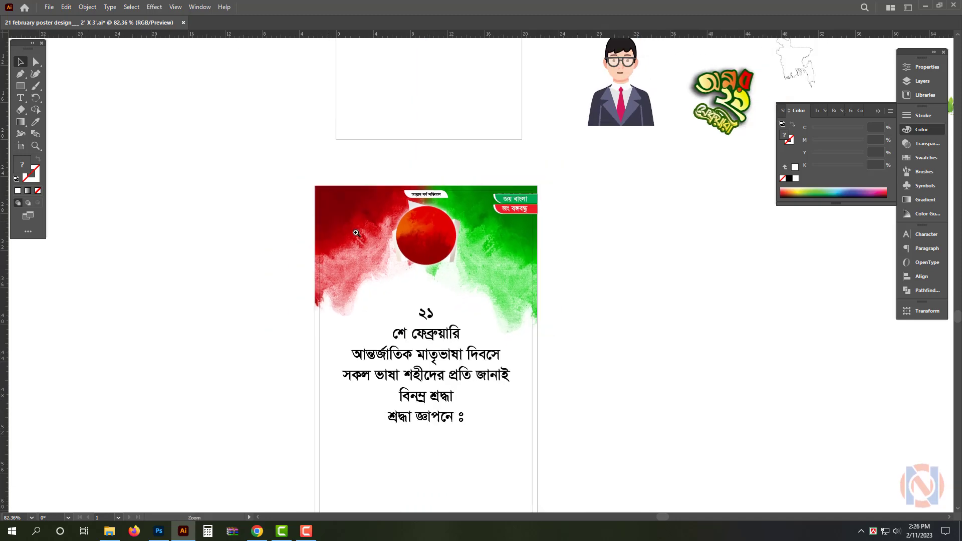
# Step: Move the text block aside off the poster and place the "অমর ২১ ফেব্রুয়ারি" lettering below the red circle
pyautogui.moveTo(502, 325); pyautogui.dragTo(504, 223)
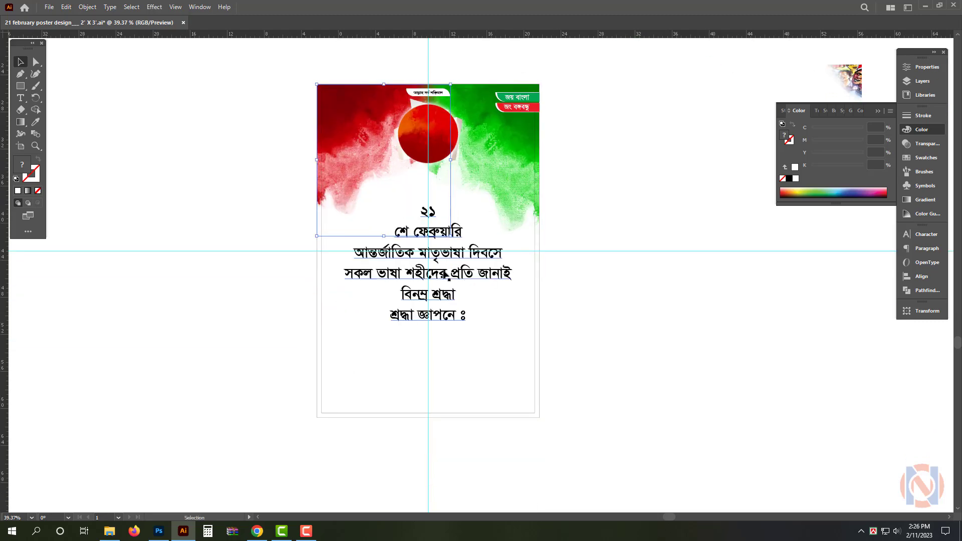
pyautogui.moveTo(453, 256); pyautogui.dragTo(636, 325)
pyautogui.scroll(-2, 593, 292)
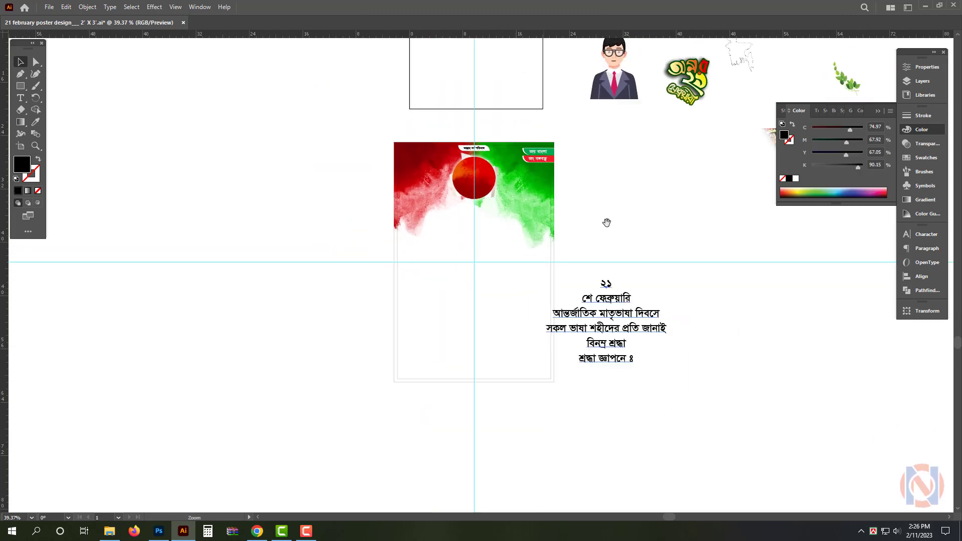
pyautogui.moveTo(608, 224); pyautogui.dragTo(536, 317)
pyautogui.moveTo(606, 173); pyautogui.dragTo(403, 319)
pyautogui.scroll(4, 401, 316)
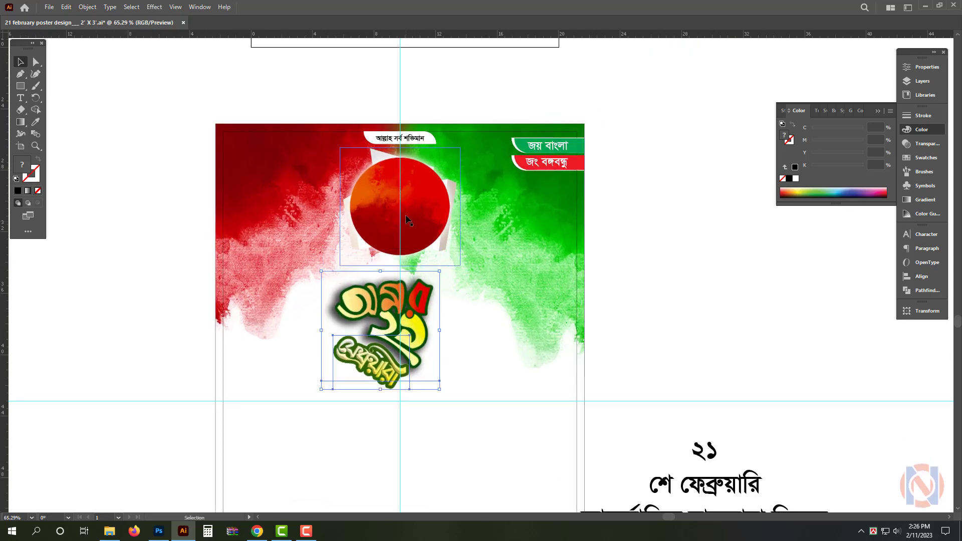
# Step: Move the red circle aside to the poster's right edge, and lower and enlarge the monument above the lettering
pyautogui.moveTo(408, 219); pyautogui.dragTo(609, 257)
pyautogui.click(415, 203)
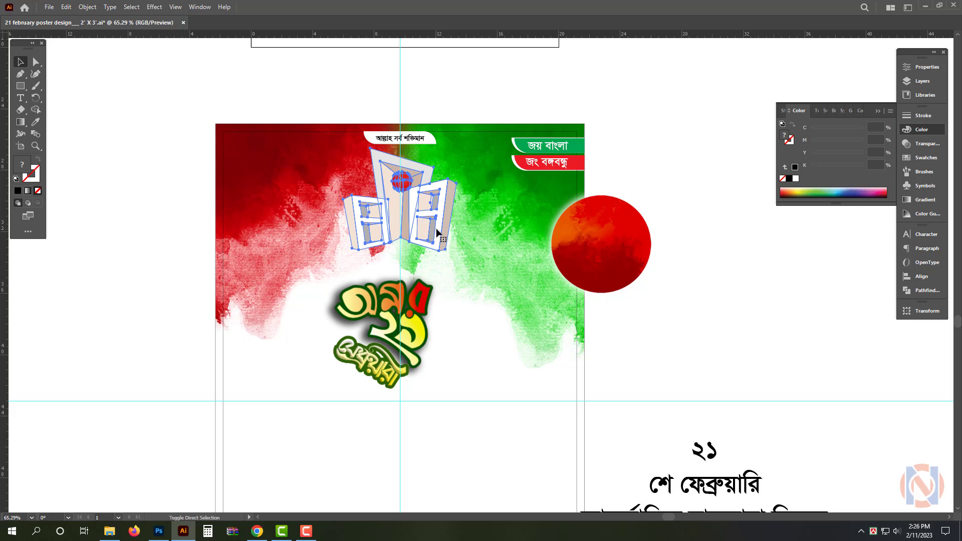
pyautogui.moveTo(426, 247); pyautogui.dragTo(426, 292)
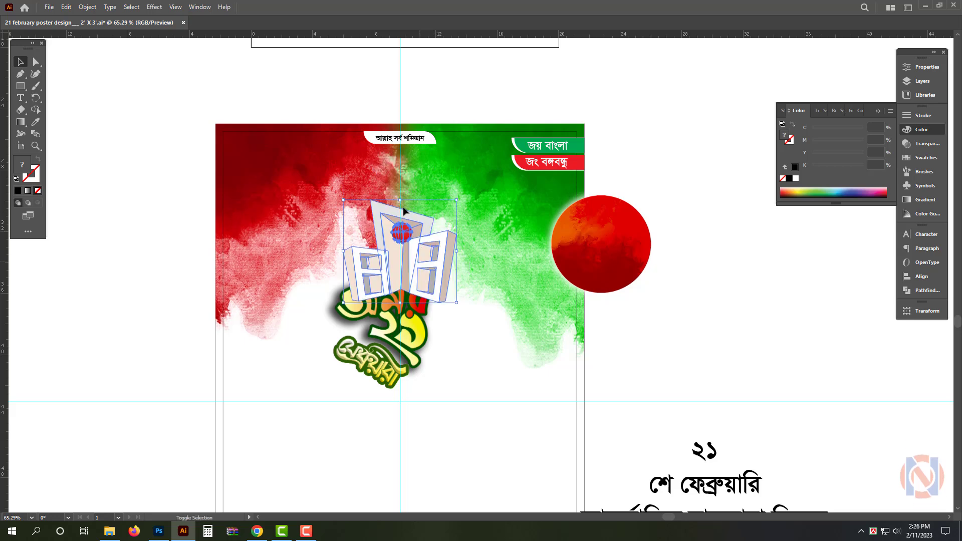
pyautogui.moveTo(400, 193); pyautogui.dragTo(402, 182)
# Step: Bring the "অমর ২১ ফেব্রুয়ারি" lettering to the front and nudge it over the monument's base
pyautogui.click(395, 343)
pyautogui.hotkey('ctrl', 'shift', ']')
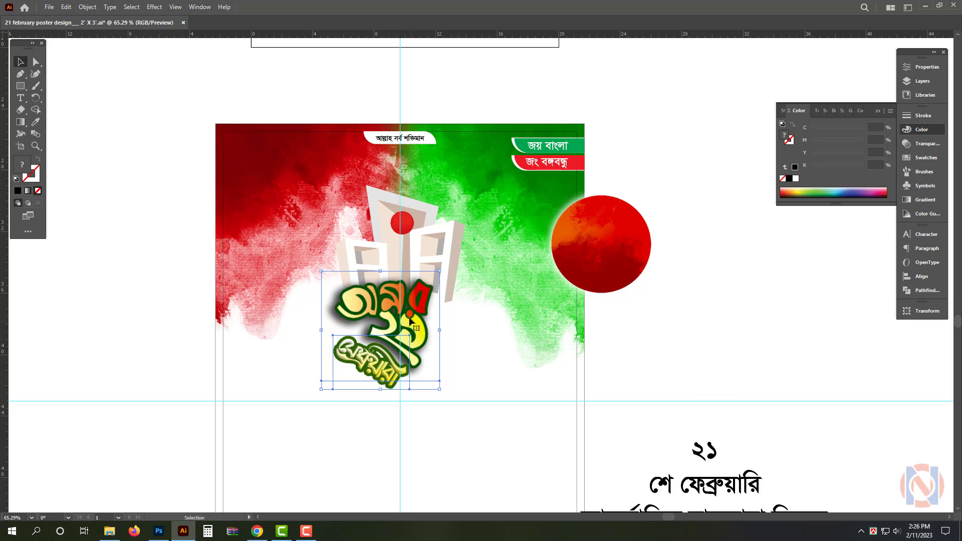
pyautogui.moveTo(410, 319); pyautogui.dragTo(426, 301)
# Step: Place the Bangladesh map outline over the red circle and enlarge it to span the circle's height
pyautogui.hotkey('ctrl', 'space')
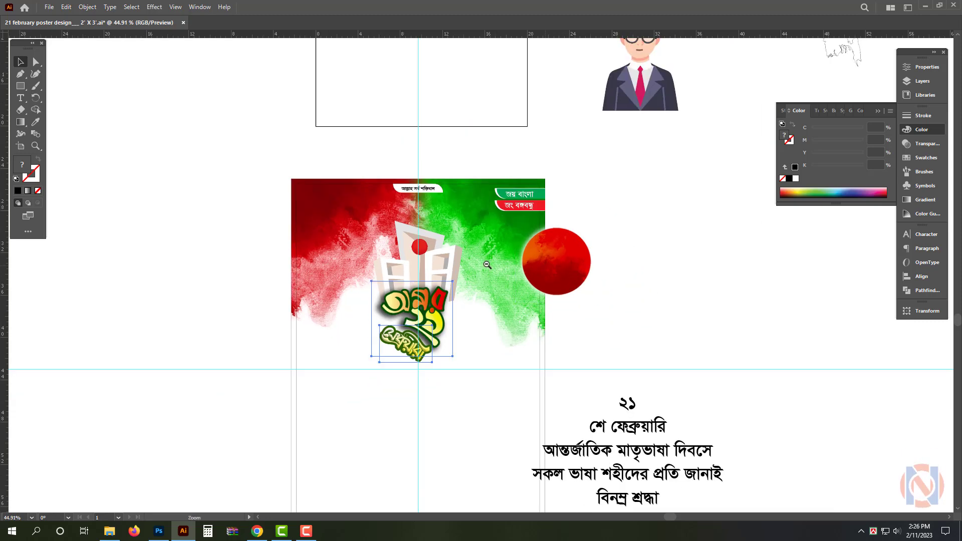
pyautogui.moveTo(487, 265); pyautogui.dragTo(443, 265)
pyautogui.moveTo(550, 324); pyautogui.dragTo(423, 355)
pyautogui.click(554, 187)
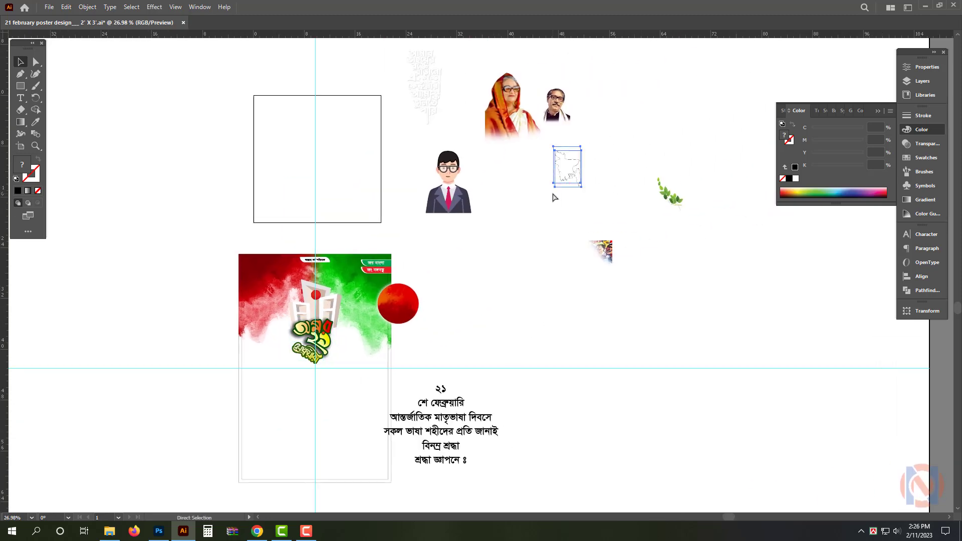
pyautogui.moveTo(576, 178); pyautogui.dragTo(401, 321)
pyautogui.scroll(5, 401, 320)
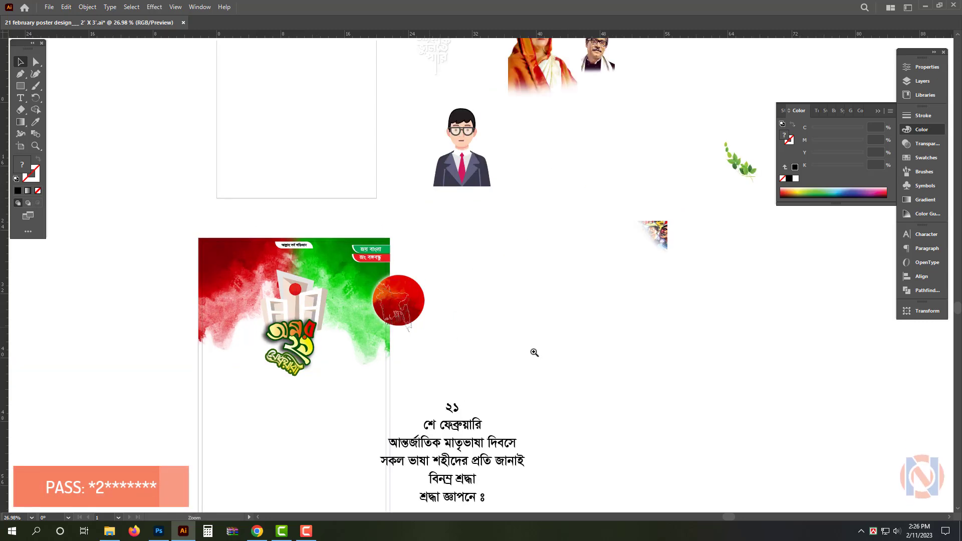
pyautogui.moveTo(428, 242); pyautogui.dragTo(443, 222)
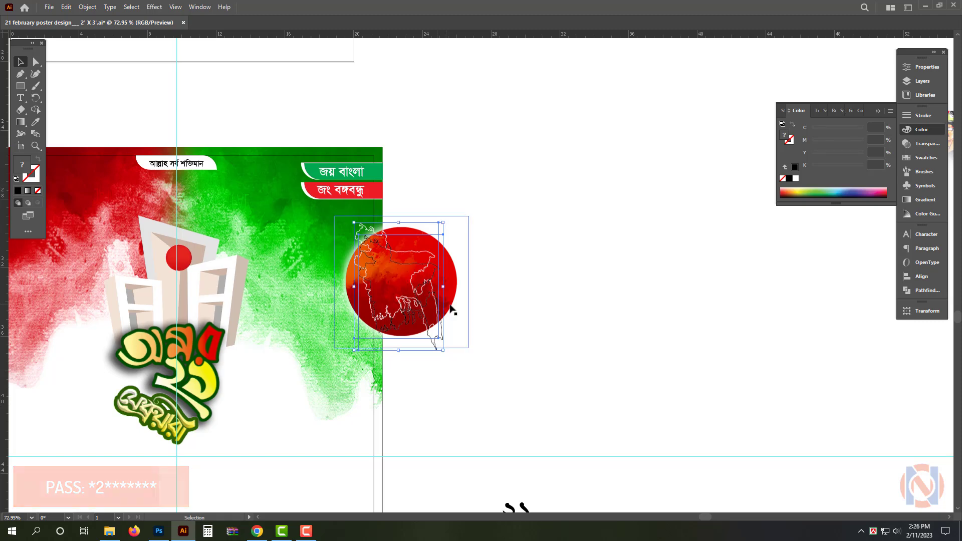
# Step: Align the map outline and the red circle on their vertical and horizontal centres
pyautogui.click(927, 284)
pyautogui.click(869, 256)
pyautogui.click(803, 256)
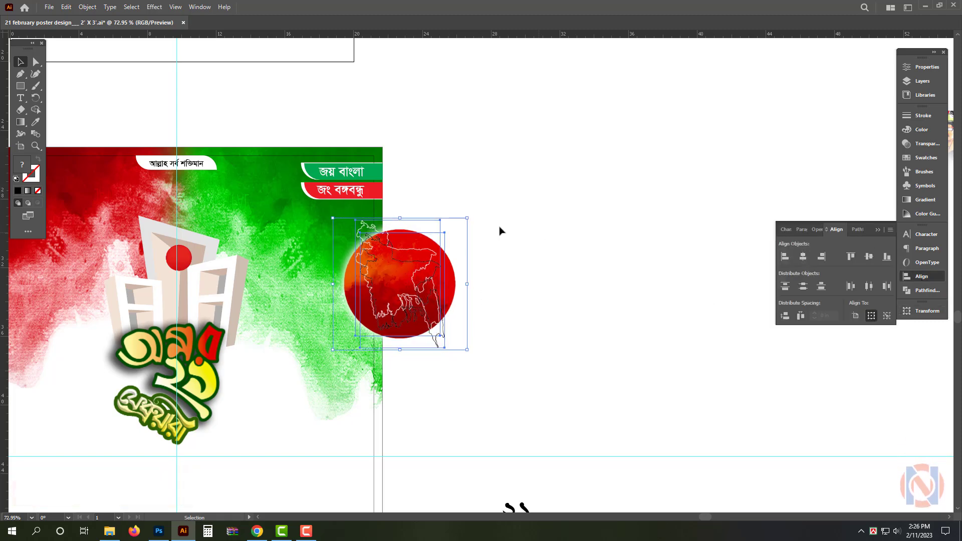
# Step: Move the circle and map back onto the poster above the lettering, in front, and enlarge them to about 9.4 by 9.2 in
pyautogui.scroll(-3, 499, 231)
pyautogui.hscroll(-3, 551, 273)
pyautogui.moveTo(573, 275); pyautogui.dragTo(409, 236)
pyautogui.hotkey('ctrl', 'shift', ']')
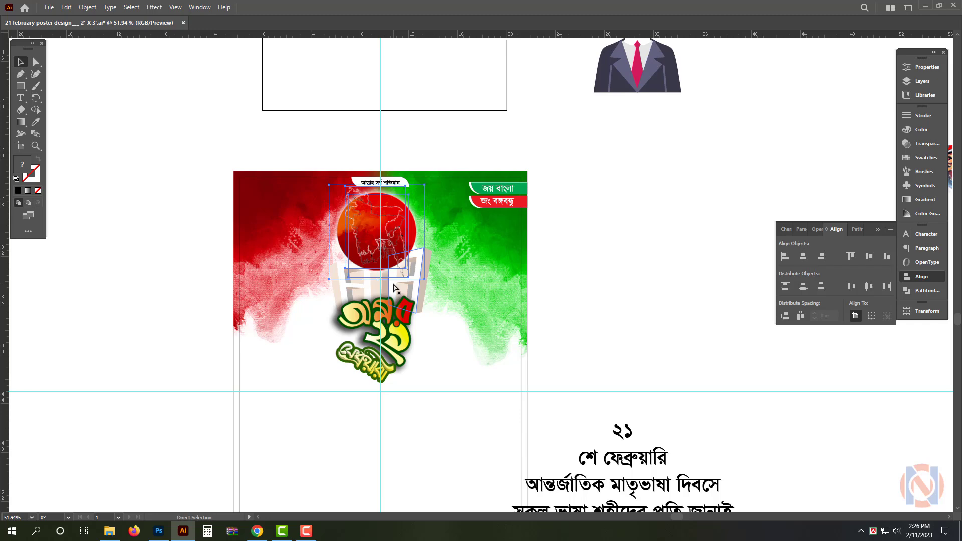
pyautogui.moveTo(376, 284); pyautogui.dragTo(376, 298)
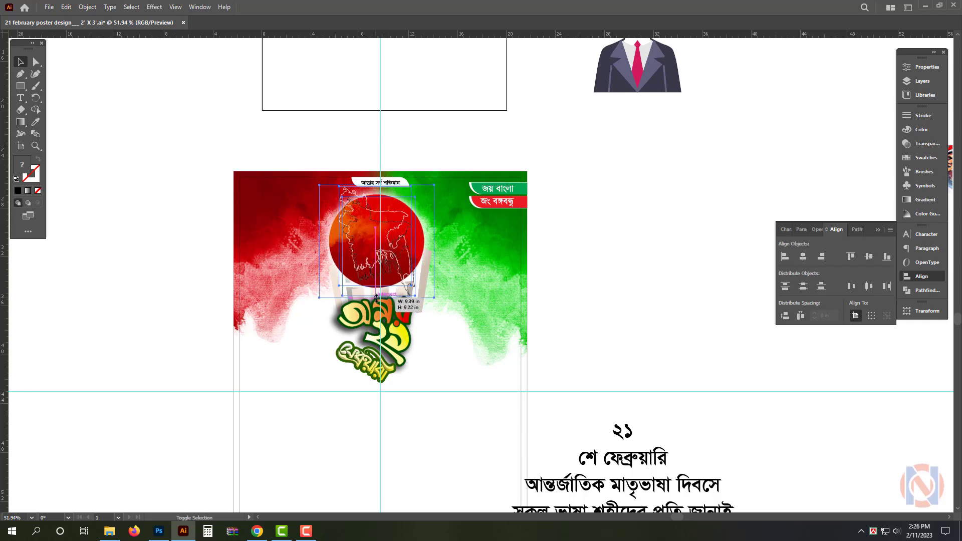
pyautogui.scroll(2, 378, 288)
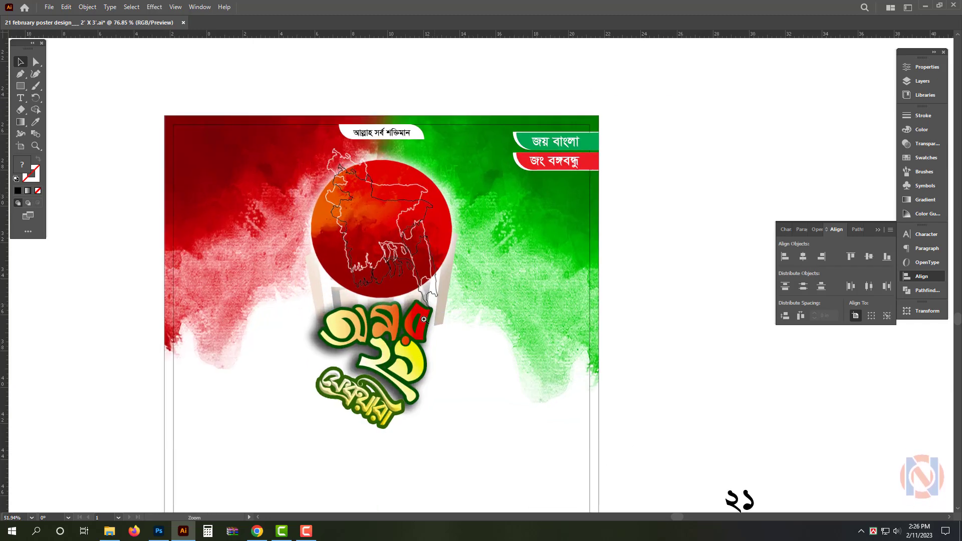
# Step: Bring the monument and the lettering to the front of the red circle and map
pyautogui.click(394, 375)
pyautogui.hotkey('ctrl', 'shift', ']')
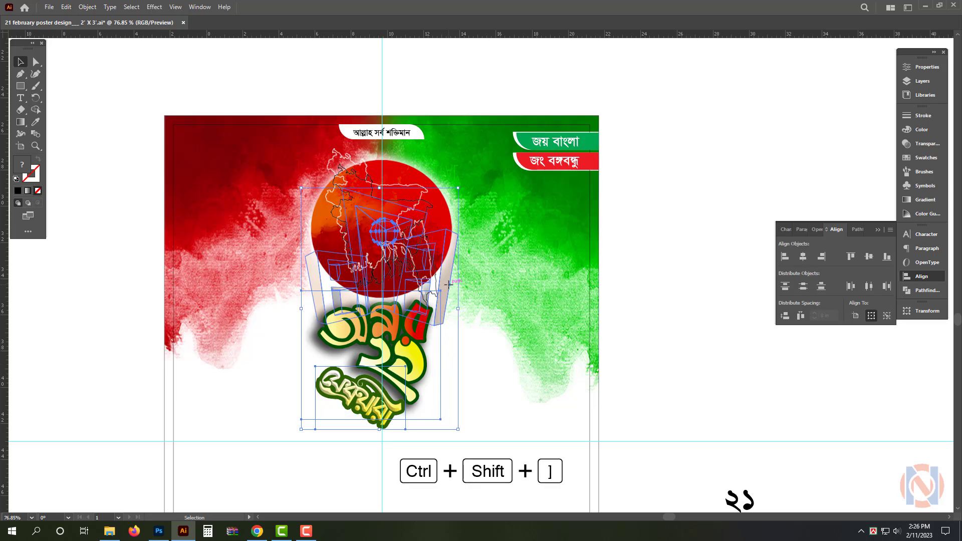
pyautogui.click(683, 161)
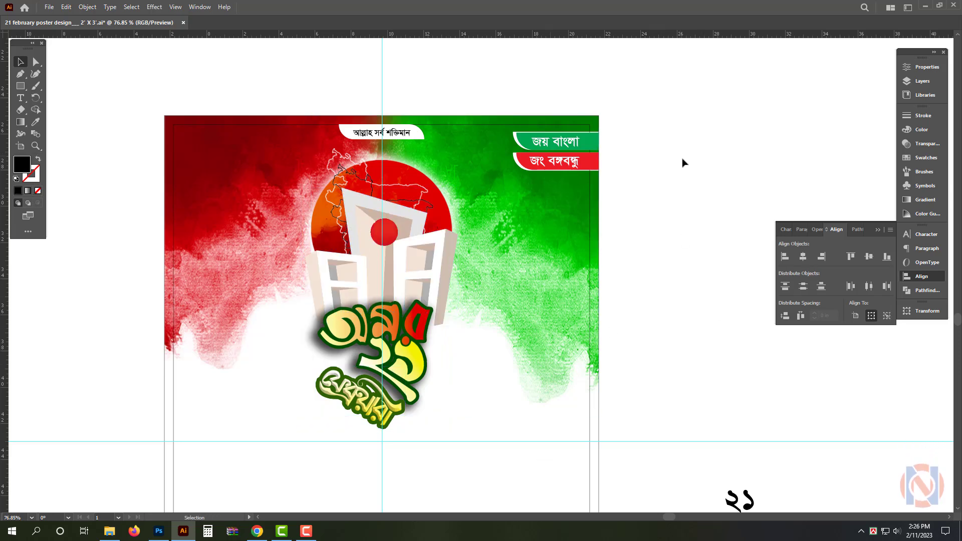
pyautogui.click(386, 353)
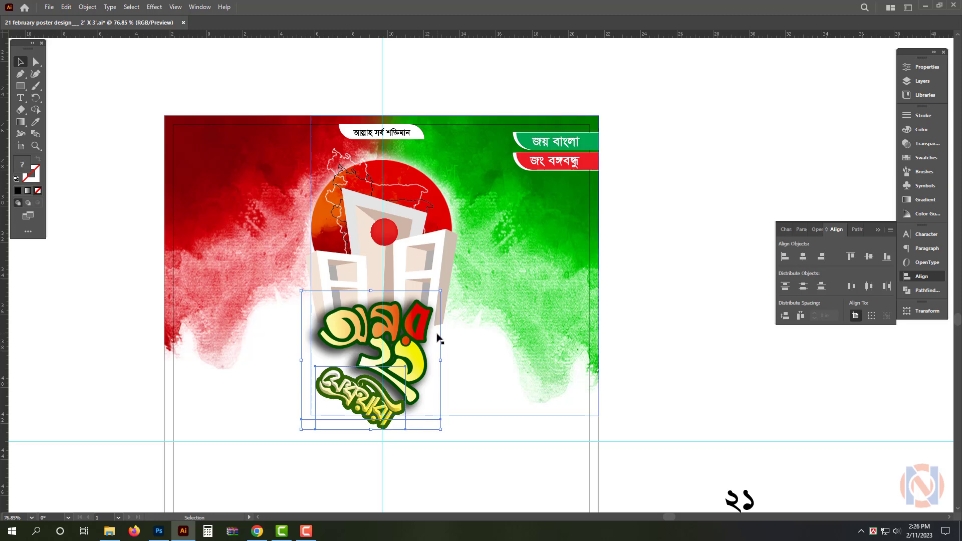
# Step: Place the painted crowd image in the poster's upper-right corner behind the slogan bands and enlarge it to about half the poster's width
pyautogui.moveTo(375, 308); pyautogui.dragTo(216, 317)
pyautogui.moveTo(492, 316); pyautogui.dragTo(464, 316)
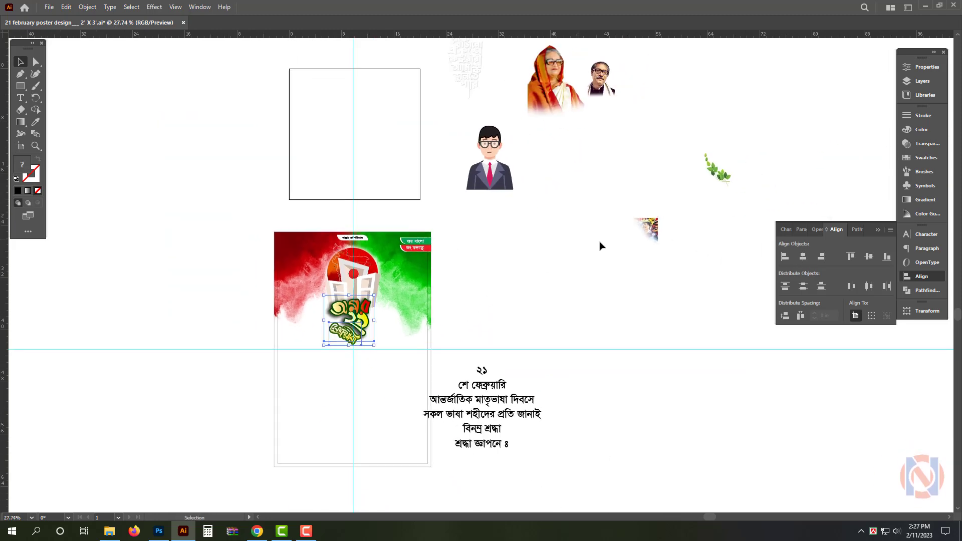
pyautogui.moveTo(646, 231); pyautogui.dragTo(580, 310)
pyautogui.moveTo(427, 265); pyautogui.dragTo(494, 208)
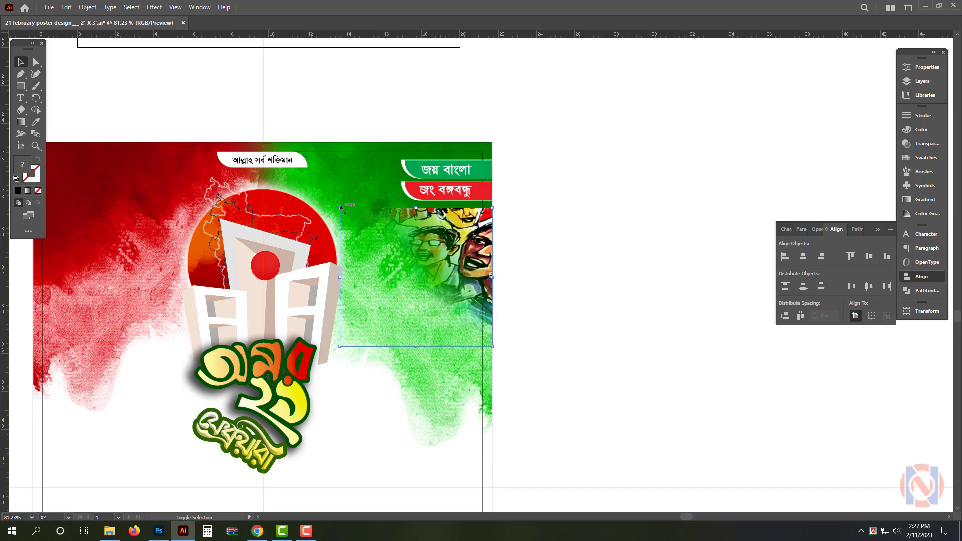
pyautogui.moveTo(342, 209); pyautogui.dragTo(267, 143)
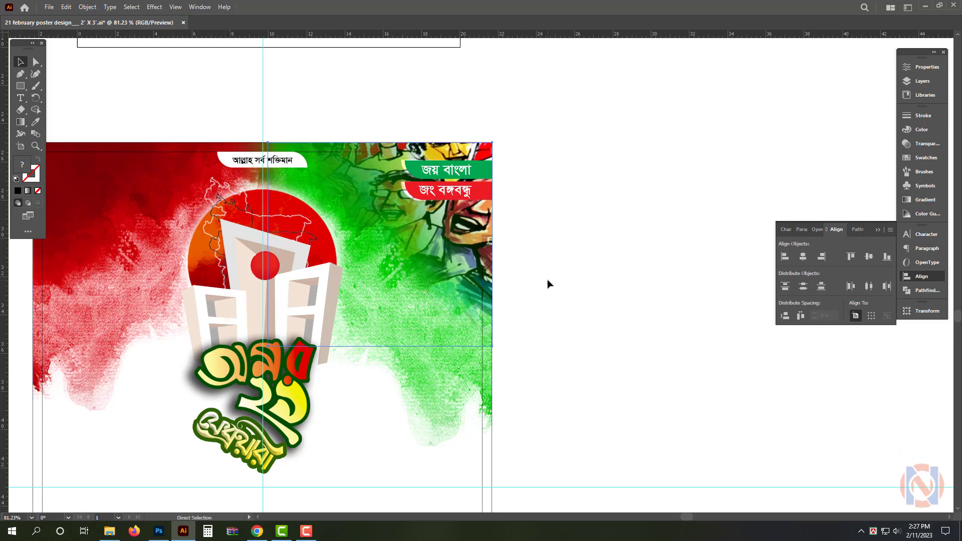
pyautogui.click(529, 282)
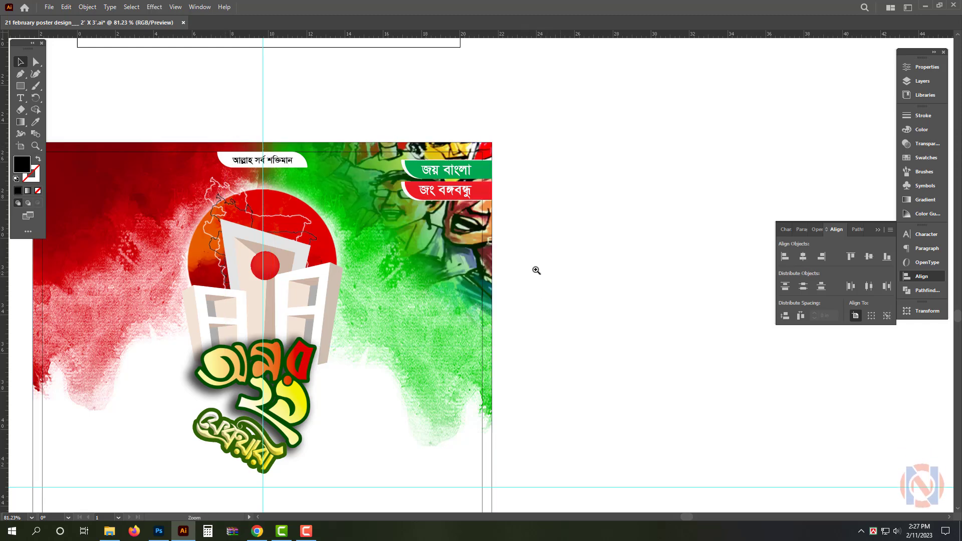
# Step: Place the portrait of the man with glasses in the poster's upper-left corner, inside the margin line
pyautogui.moveTo(544, 269); pyautogui.dragTo(441, 271)
pyautogui.moveTo(586, 239); pyautogui.dragTo(528, 251)
pyautogui.moveTo(628, 114); pyautogui.dragTo(581, 242)
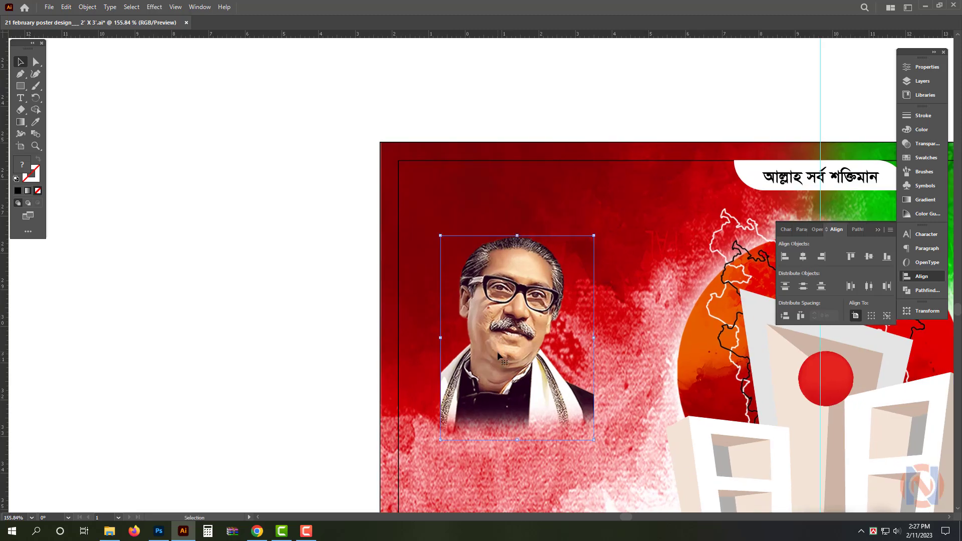
pyautogui.moveTo(497, 352); pyautogui.dragTo(455, 287)
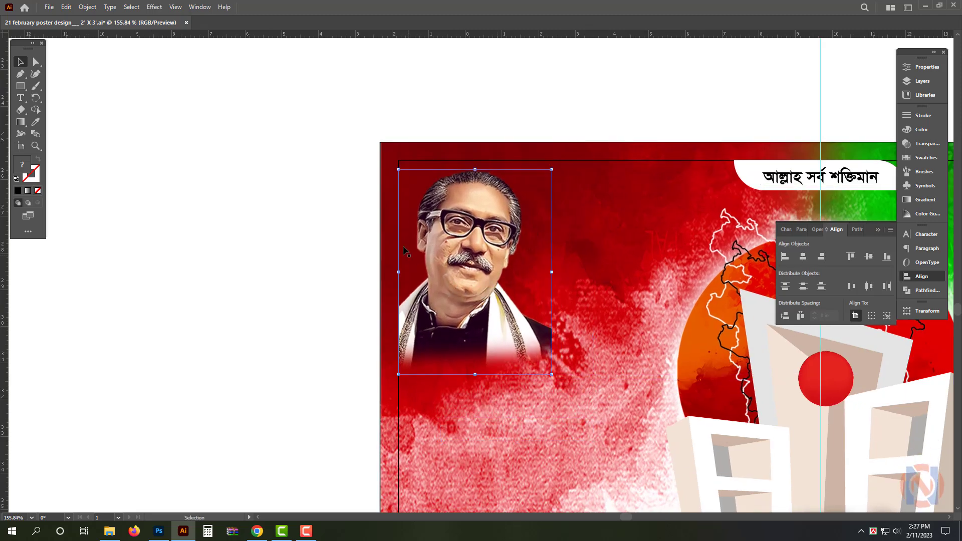
# Step: Align the man's portrait flush with the poster's left edge and enlarge it
pyautogui.keyDown('shift'); pyautogui.click(382, 230); pyautogui.keyUp('shift')
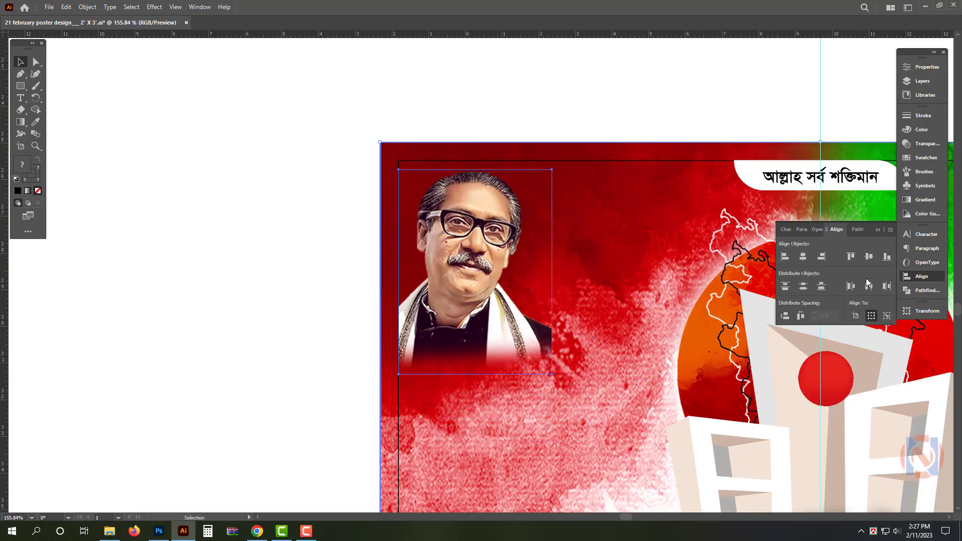
pyautogui.click(785, 256)
pyautogui.keyDown('shift'); pyautogui.click(551, 266); pyautogui.keyUp('shift')
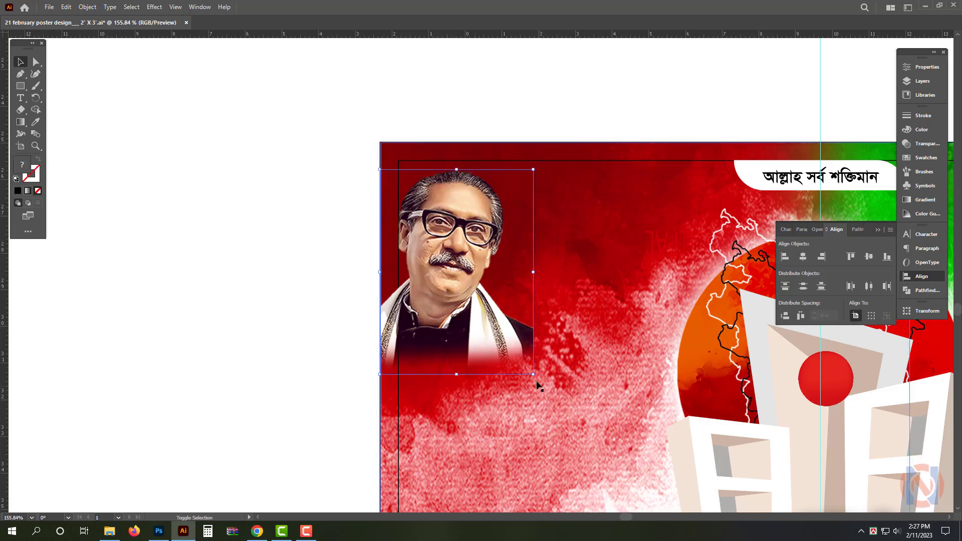
pyautogui.moveTo(536, 376); pyautogui.dragTo(599, 422)
# Step: Place the portrait of the woman in the orange sari below the man's portrait at the poster's left edge and enlarge it
pyautogui.moveTo(435, 303); pyautogui.dragTo(182, 264)
pyautogui.moveTo(726, 122); pyautogui.dragTo(649, 376)
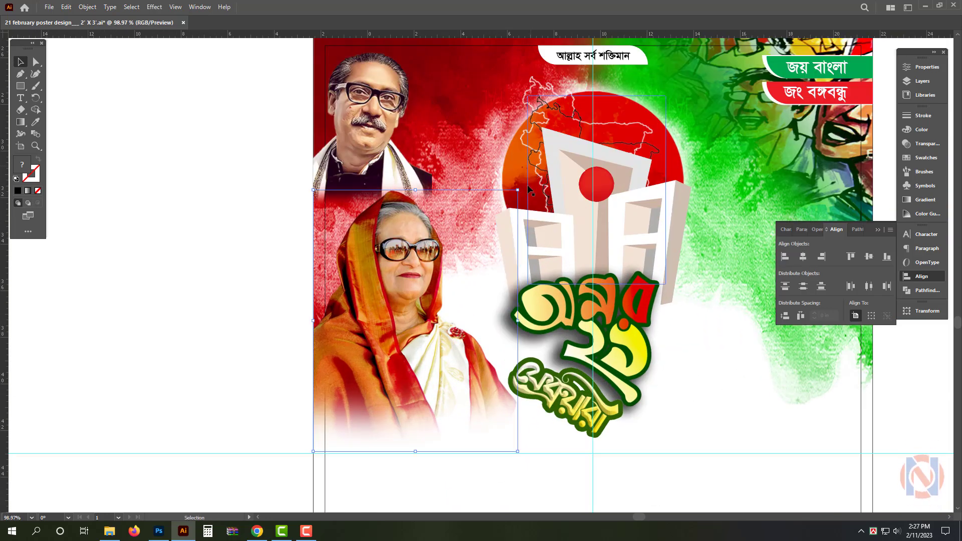
pyautogui.moveTo(518, 191); pyautogui.dragTo(543, 158)
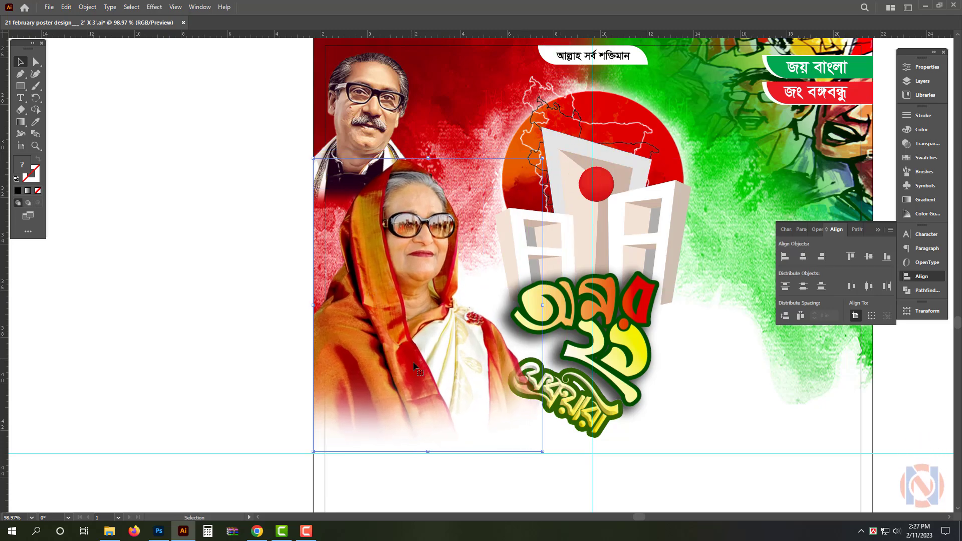
# Step: Bring the lettering and the monument in front of the woman's portrait
pyautogui.moveTo(397, 352); pyautogui.dragTo(280, 333)
pyautogui.moveTo(441, 395); pyautogui.dragTo(393, 343)
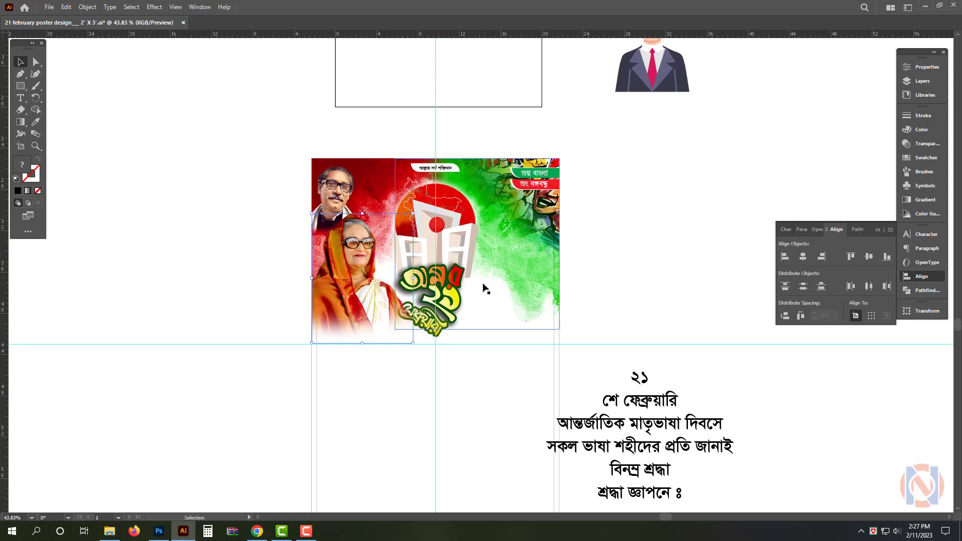
pyautogui.moveTo(440, 282); pyautogui.dragTo(499, 284)
pyautogui.keyDown('shift'); pyautogui.click(480, 245); pyautogui.keyUp('shift')
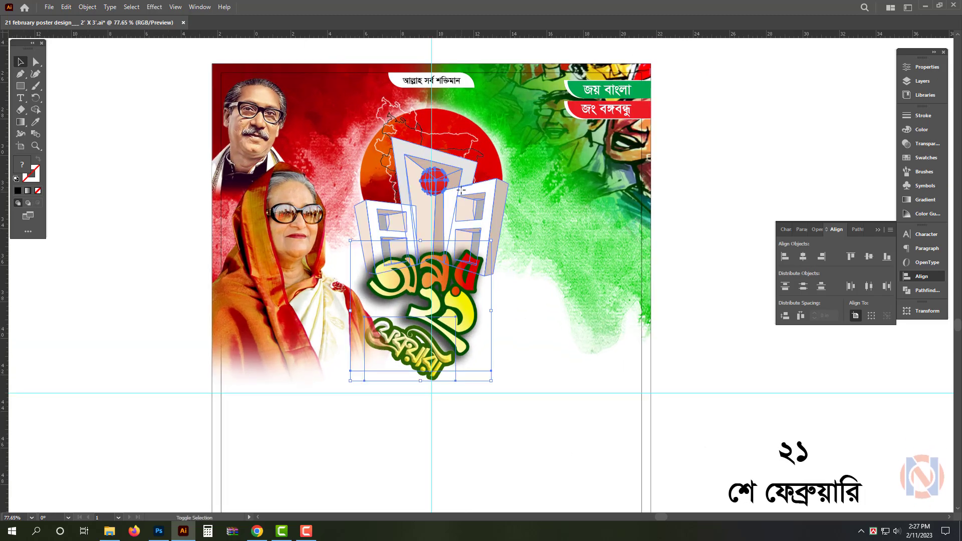
pyautogui.click(732, 383)
# Step: Move the text block back onto the poster, directly below the "অমর ২১ ফেব্রুয়ারি" lettering
pyautogui.moveTo(377, 310); pyautogui.dragTo(240, 297)
pyautogui.moveTo(538, 264); pyautogui.dragTo(454, 228)
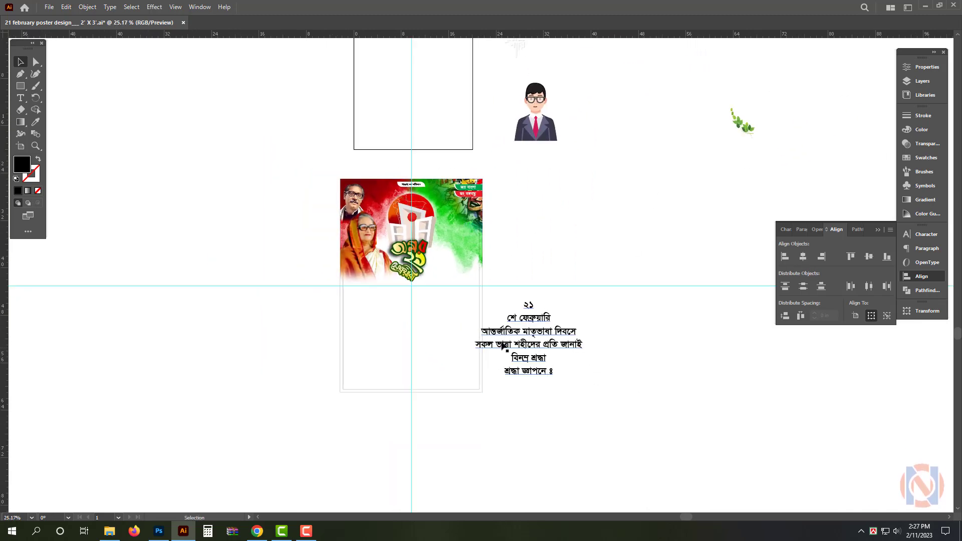
pyautogui.moveTo(555, 340); pyautogui.dragTo(442, 323)
pyautogui.scroll(5, 481, 346)
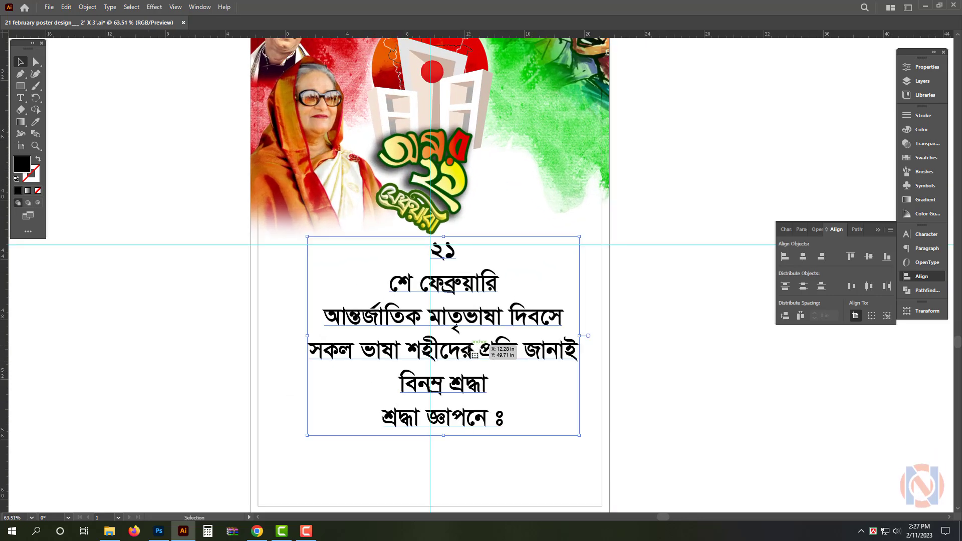
# Step: Delete the line "শে ফেব্রুয়ারি" from the text block
pyautogui.doubleClick(451, 283)
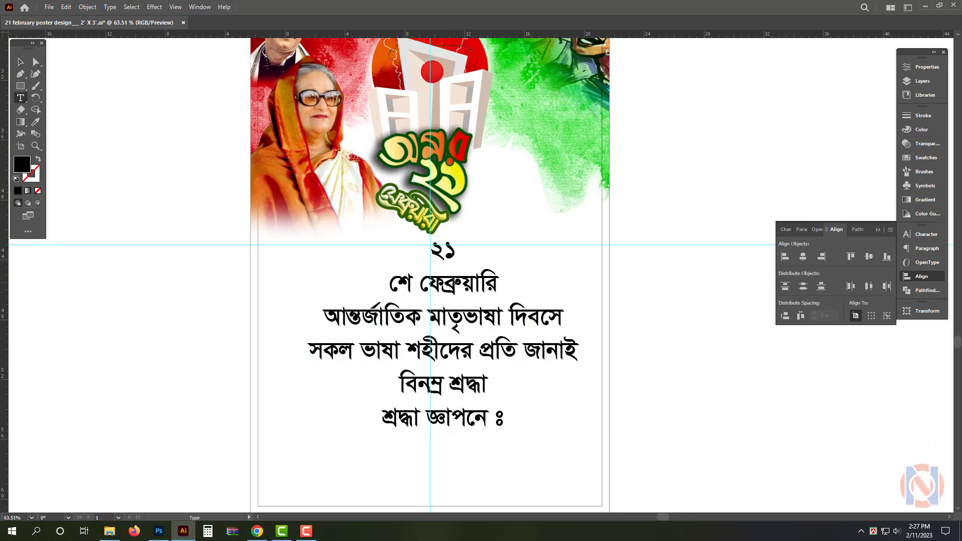
pyautogui.tripleClick(454, 283)
pyautogui.press('BackSpace')
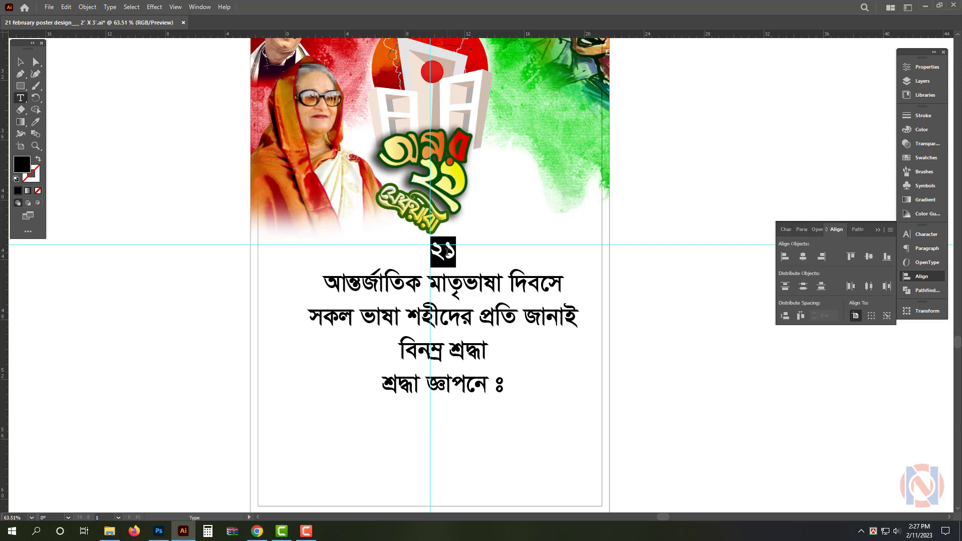
# Step: Delete the "২১" line from the text block and right-align the remaining text against the poster's right margin
pyautogui.press('BackSpace')
pyautogui.press('Escape')
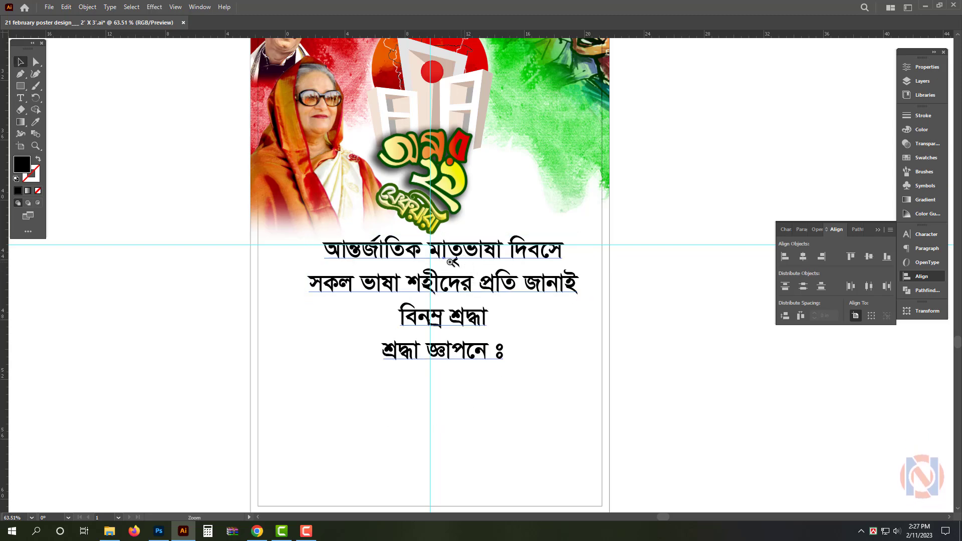
pyautogui.moveTo(454, 263); pyautogui.dragTo(386, 262)
pyautogui.moveTo(455, 298); pyautogui.dragTo(485, 300)
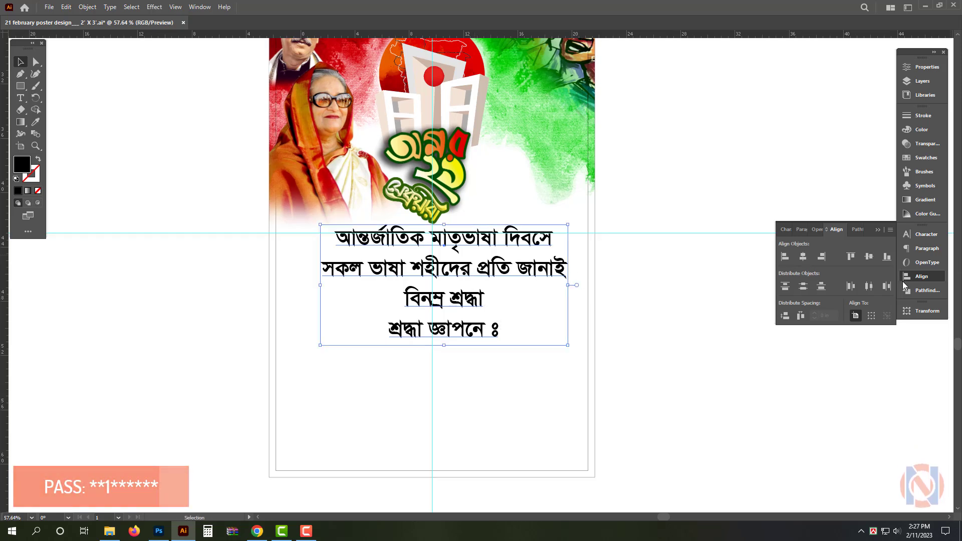
pyautogui.click(923, 234)
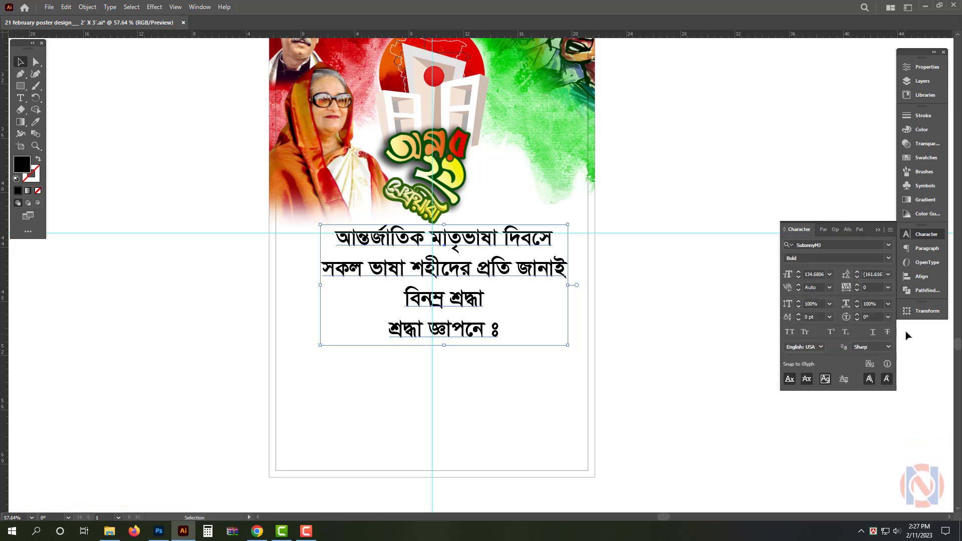
pyautogui.click(926, 249)
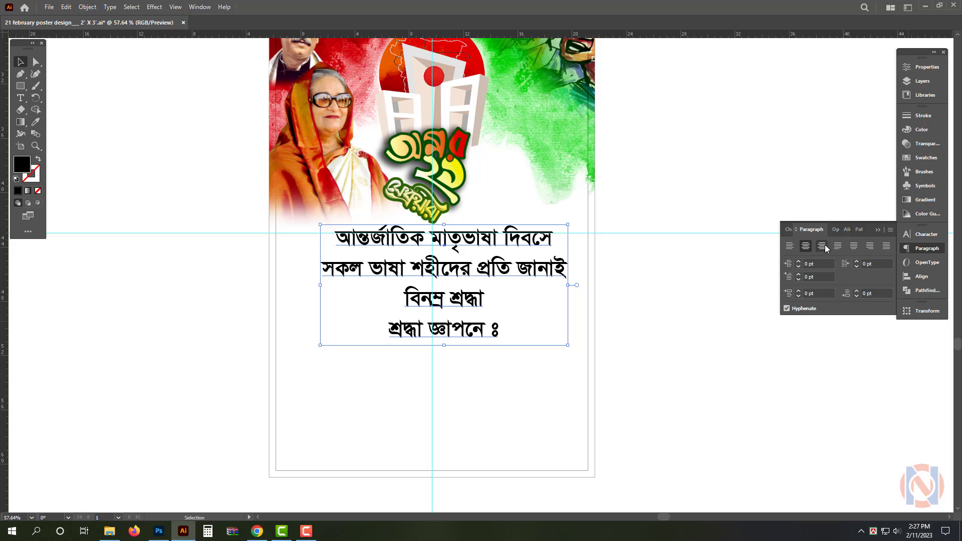
pyautogui.click(822, 246)
pyautogui.moveTo(415, 266); pyautogui.dragTo(311, 275)
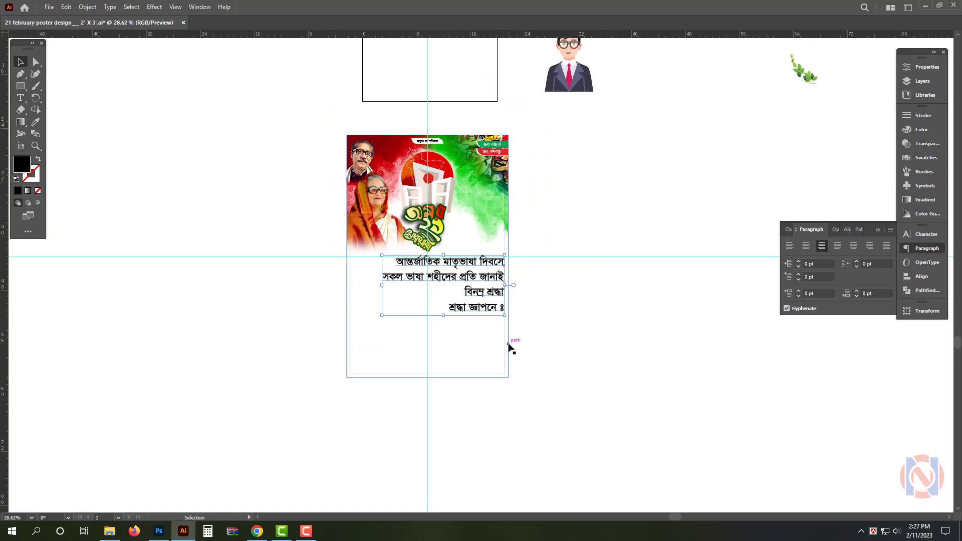
# Step: Duplicate the poster's outer frame in place and shrink the copy to a 24 in wide band about 5.33 in high at the bottom
pyautogui.click(509, 344)
pyautogui.moveTo(426, 282); pyautogui.dragTo(467, 312)
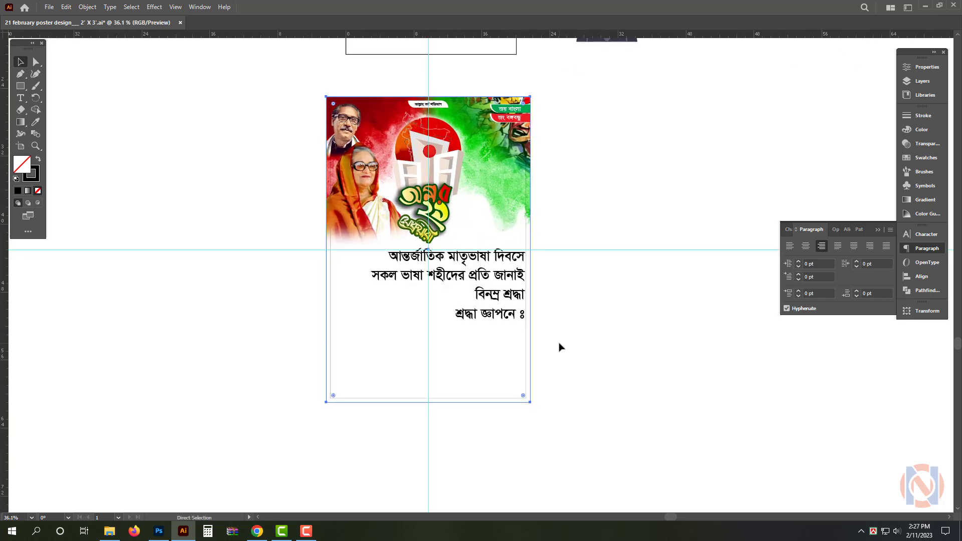
pyautogui.hotkey('ctrl', 'c')
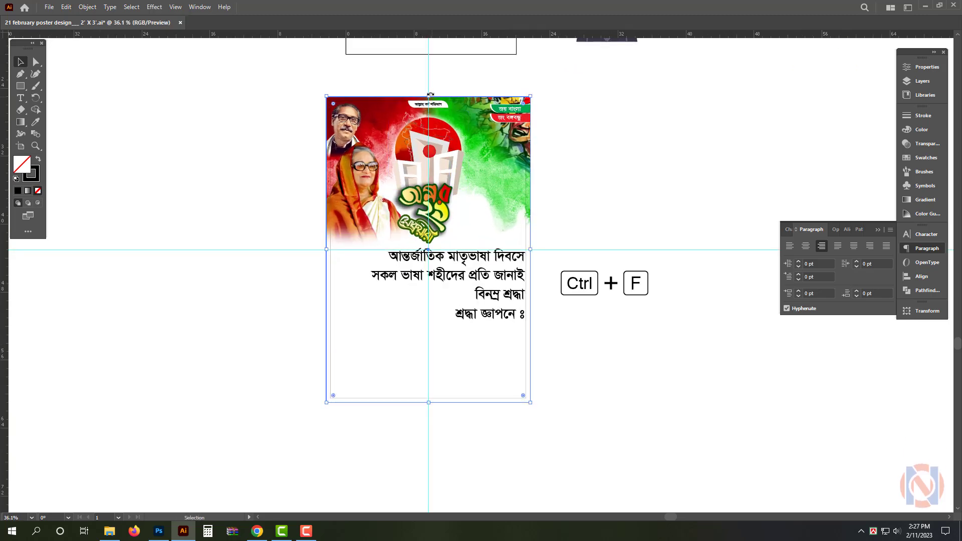
pyautogui.moveTo(430, 94); pyautogui.dragTo(448, 359)
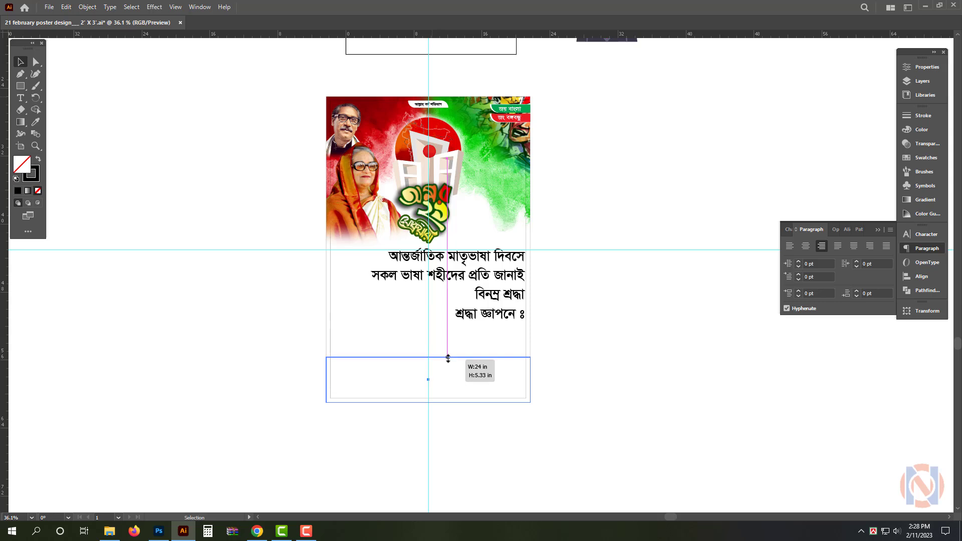
pyautogui.scroll(2, 528, 350)
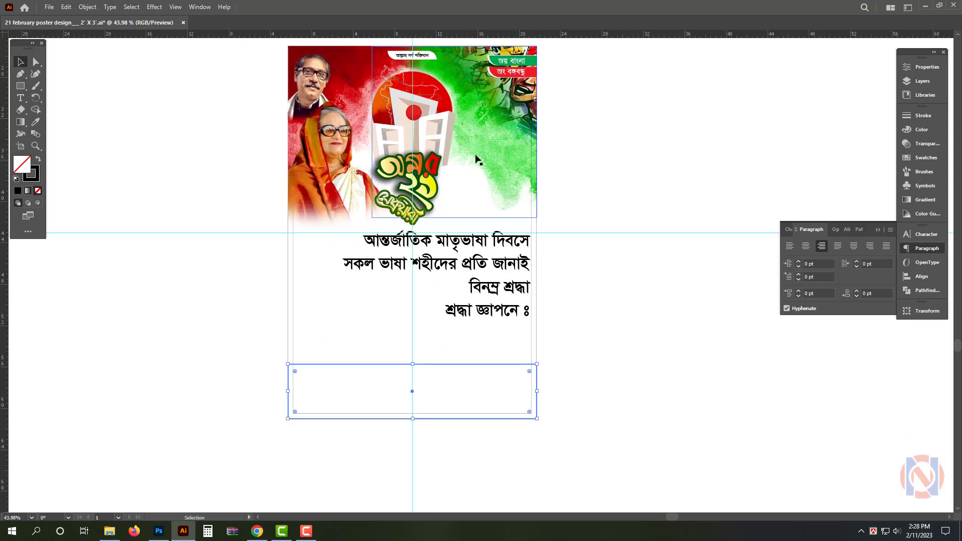
# Step: Fill the band at the poster's bottom with red, C 0, M 100, Y 100, K 0
pyautogui.click(922, 130)
pyautogui.click(792, 125)
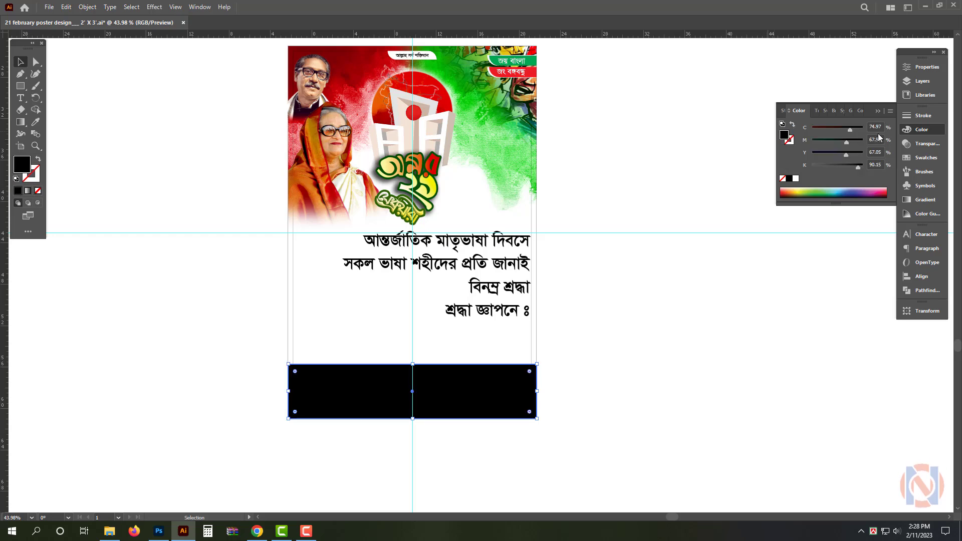
pyautogui.click(796, 178)
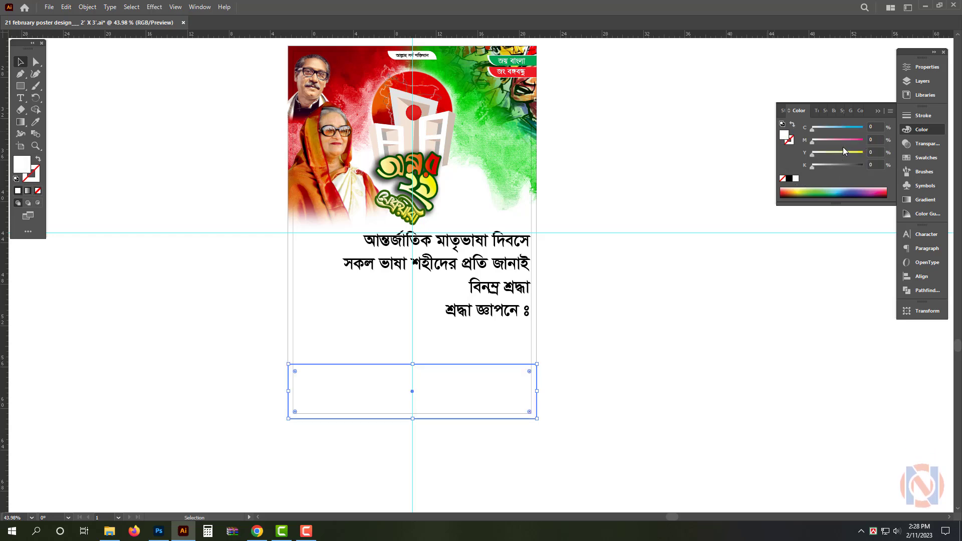
pyautogui.moveTo(856, 153); pyautogui.dragTo(919, 180)
pyautogui.click(604, 363)
# Step: Lower the red band's top edge slightly to make the band shorter
pyautogui.keyDown('ctrl'); pyautogui.click(506, 400); pyautogui.keyUp('ctrl')
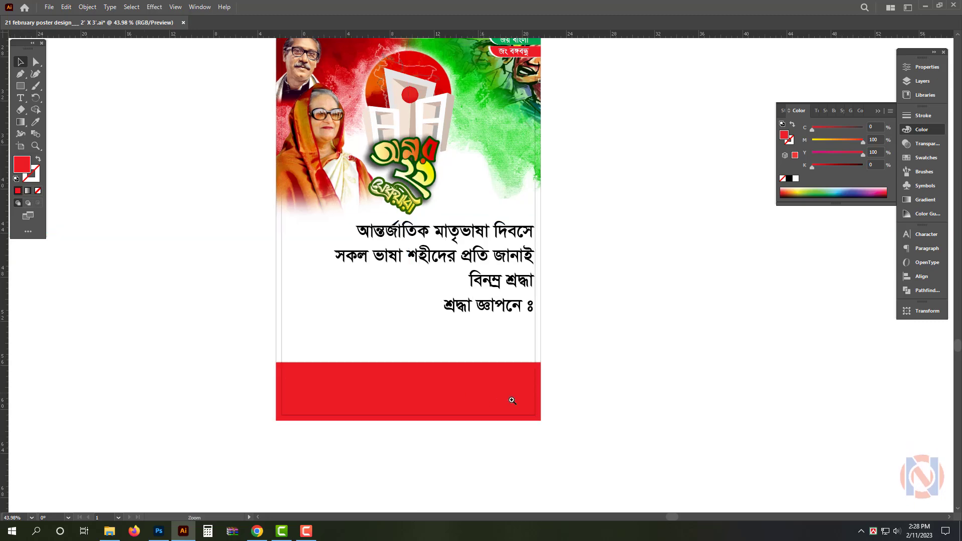
pyautogui.keyDown('ctrl'); pyautogui.click(480, 402); pyautogui.keyUp('ctrl')
pyautogui.click(413, 390)
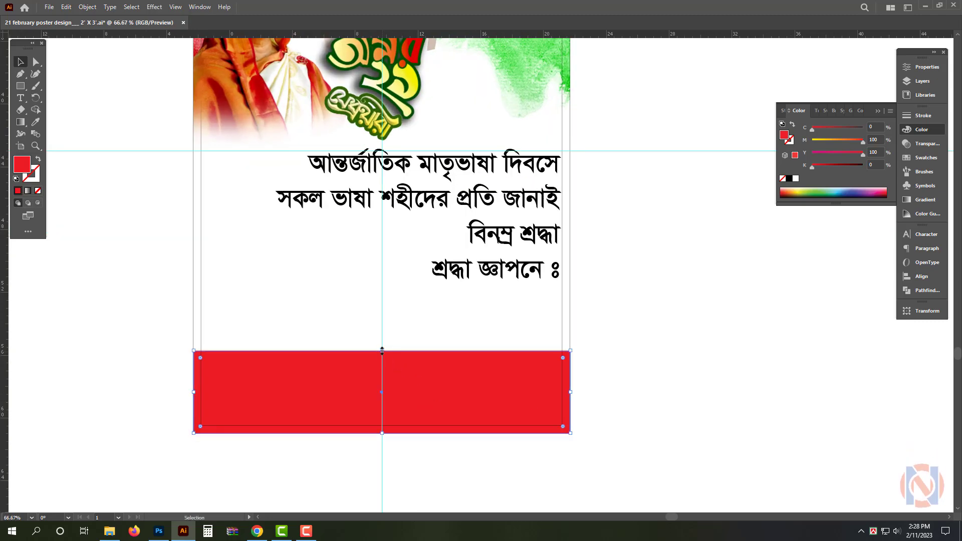
pyautogui.moveTo(382, 351); pyautogui.dragTo(382, 363)
pyautogui.scroll(3, 381, 373)
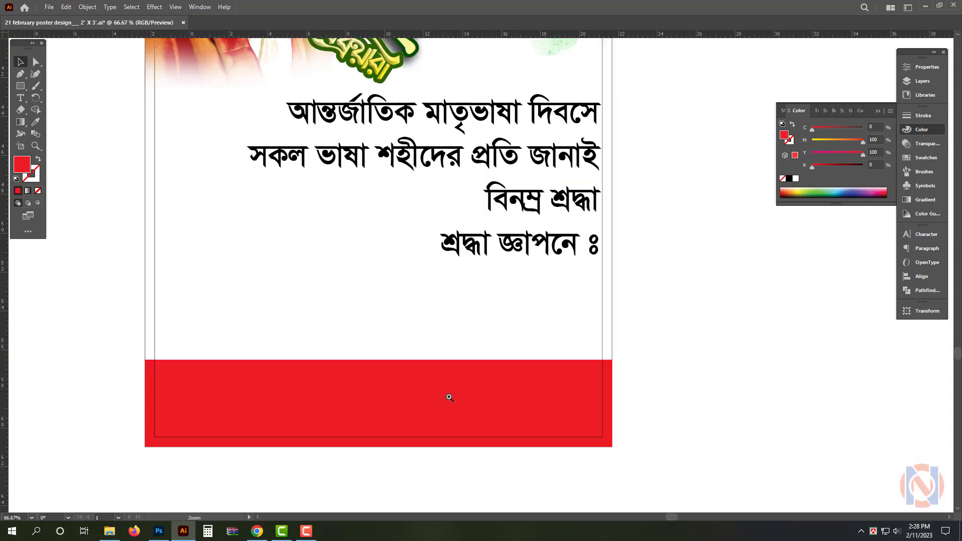
pyautogui.scroll(-3, 399, 379)
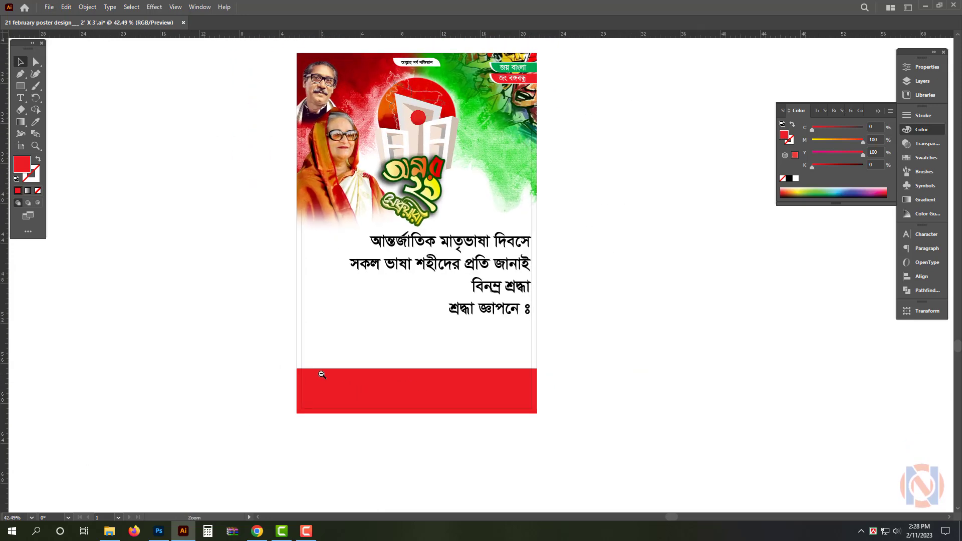
# Step: Cut the last line, "শ্রদ্ধা জ্ঞাপনে ঃ", out of the text block
pyautogui.scroll(-1, 414, 380)
pyautogui.hotkey('ctrl', 'x')
pyautogui.tripleClick(479, 325)
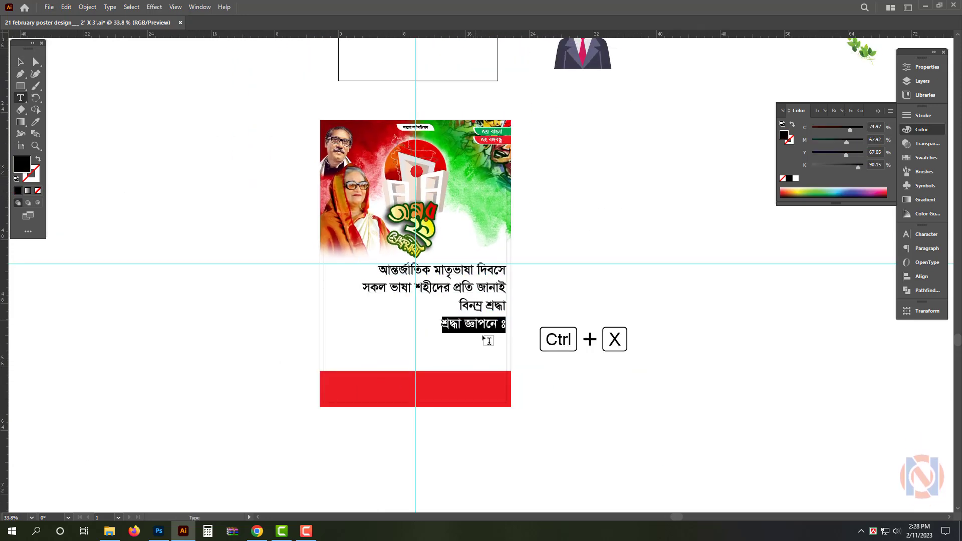
pyautogui.press('BackSpace')
pyautogui.press('Escape')
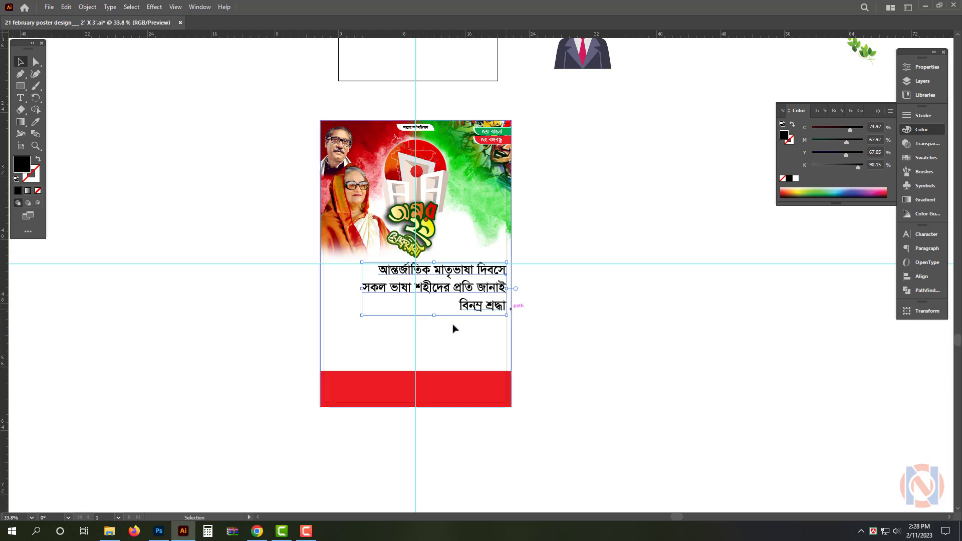
# Step: Replace a duplicate of the text block with the cut line and fit it, reduced, into the red band's upper-left corner
pyautogui.scroll(5, 494, 376)
pyautogui.moveTo(524, 277); pyautogui.dragTo(501, 362)
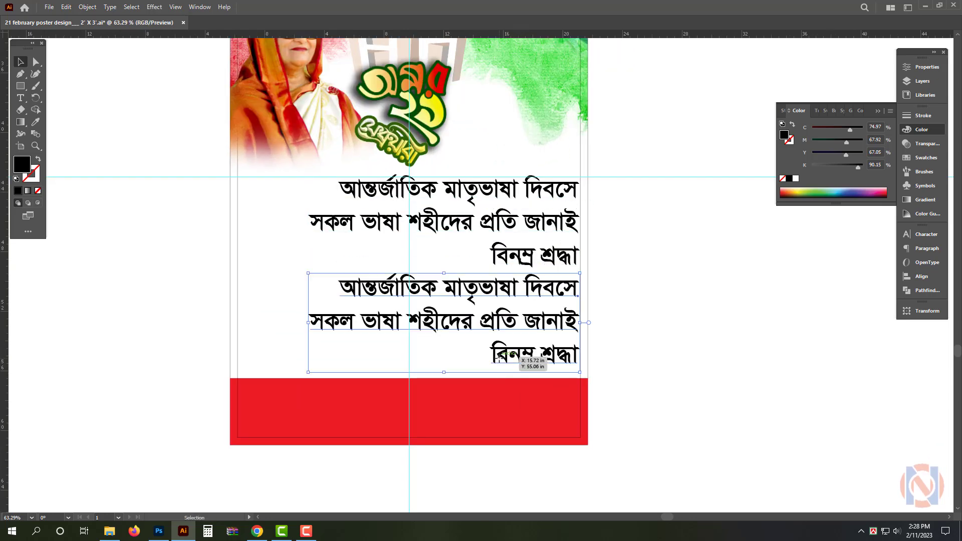
pyautogui.tripleClick(503, 361)
pyautogui.hotkey('ctrl', 'a')
pyautogui.hotkey('ctrl', 'v')
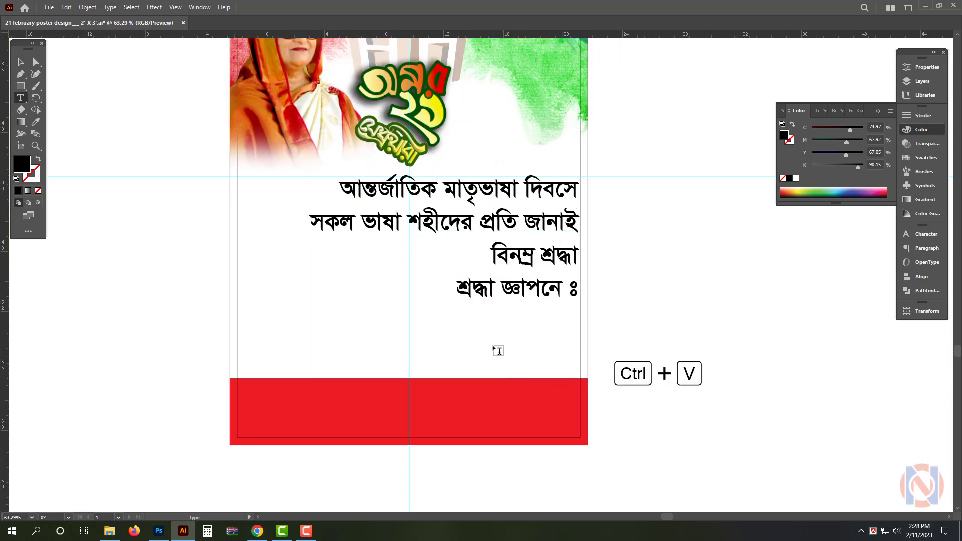
pyautogui.moveTo(523, 286); pyautogui.dragTo(287, 359)
pyautogui.hotkey('ctrl', 'space')
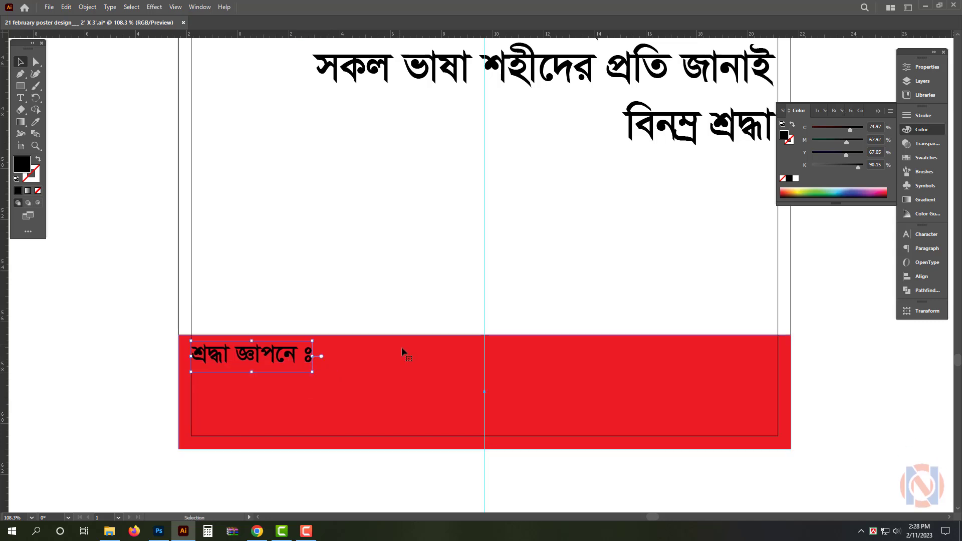
# Step: Make a copy of the red band and shrink it to a small rectangle around the "শ্রদ্ধা জ্ঞাপনে ঃ" text
pyautogui.press('a')
pyautogui.click(416, 360)
pyautogui.press('v')
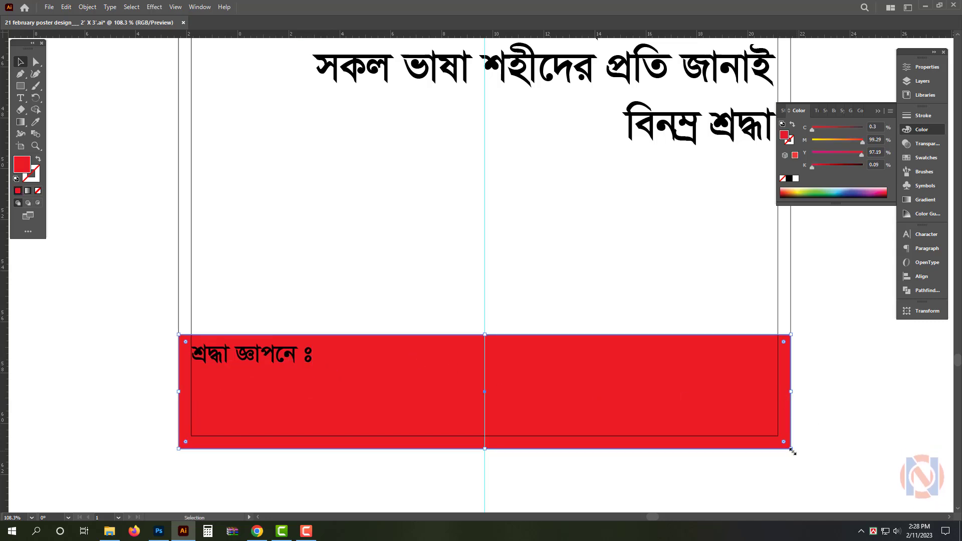
pyautogui.moveTo(791, 447); pyautogui.dragTo(318, 365)
pyautogui.scroll(2, 318, 365)
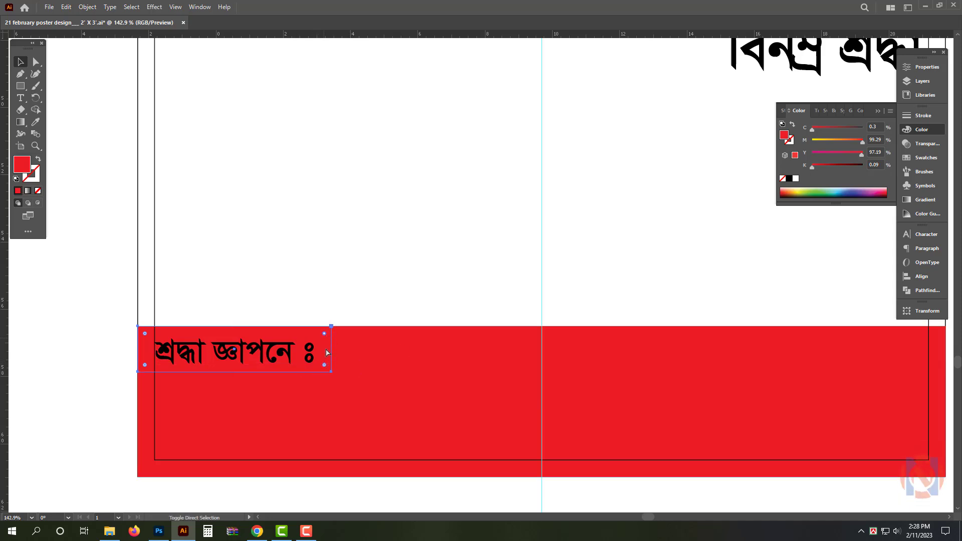
# Step: Fully round the small rectangle's right corners and fill it with white
pyautogui.hotkey('ctrl', 'shift')
pyautogui.moveTo(228, 369); pyautogui.dragTo(228, 371)
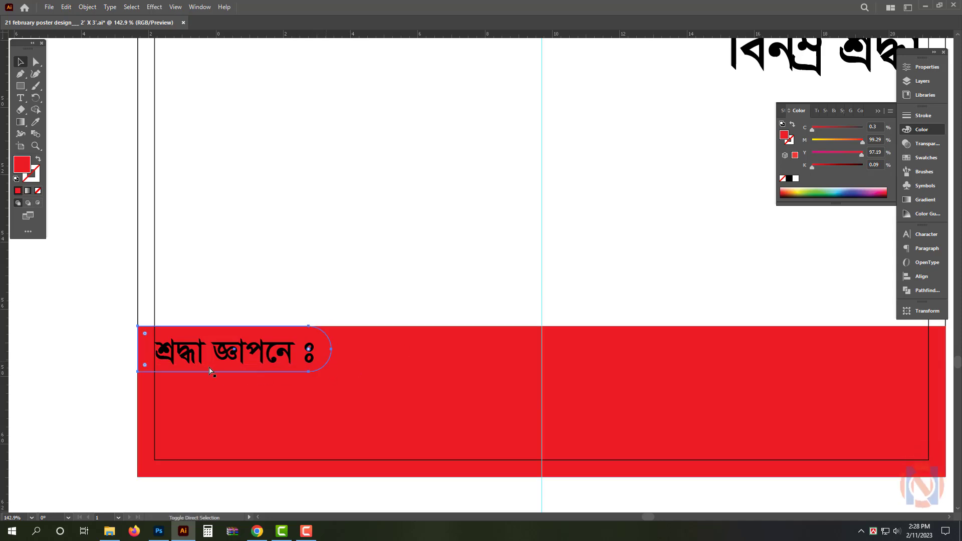
pyautogui.click(796, 179)
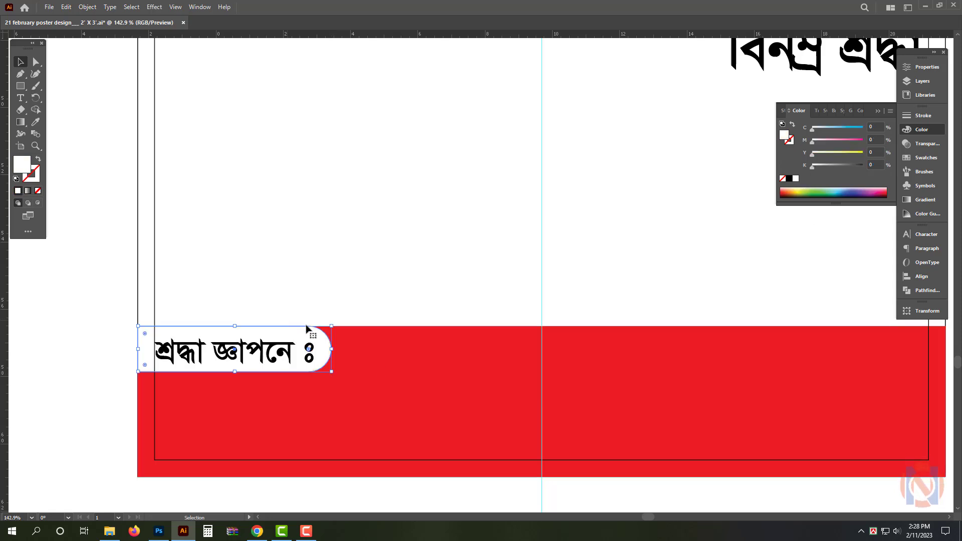
# Step: Centre the white label vertically in the red band and place the "শ্রদ্ধা জ্ঞাপনে ঃ" text on it
pyautogui.moveTo(318, 347); pyautogui.dragTo(317, 392)
pyautogui.click(357, 395)
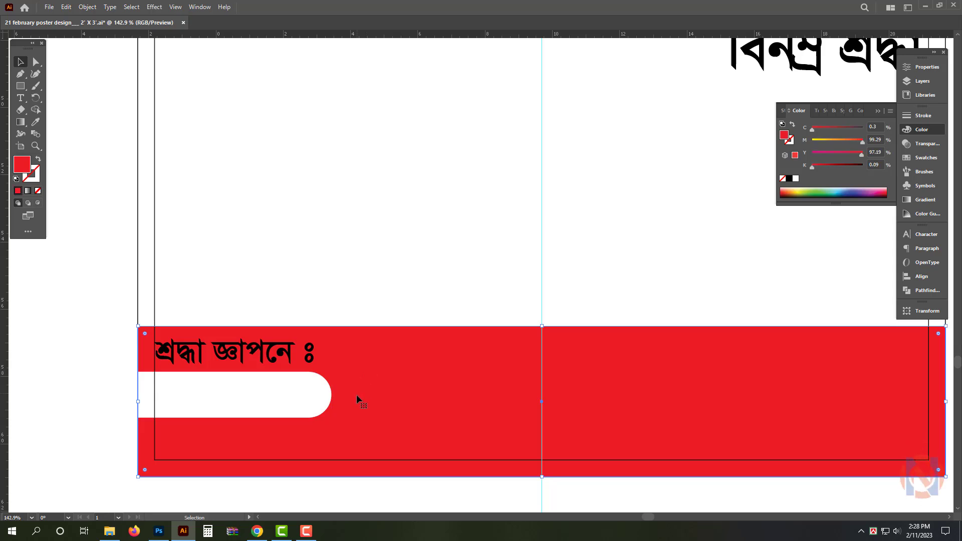
pyautogui.keyDown('shift'); pyautogui.click(311, 400); pyautogui.keyUp('shift')
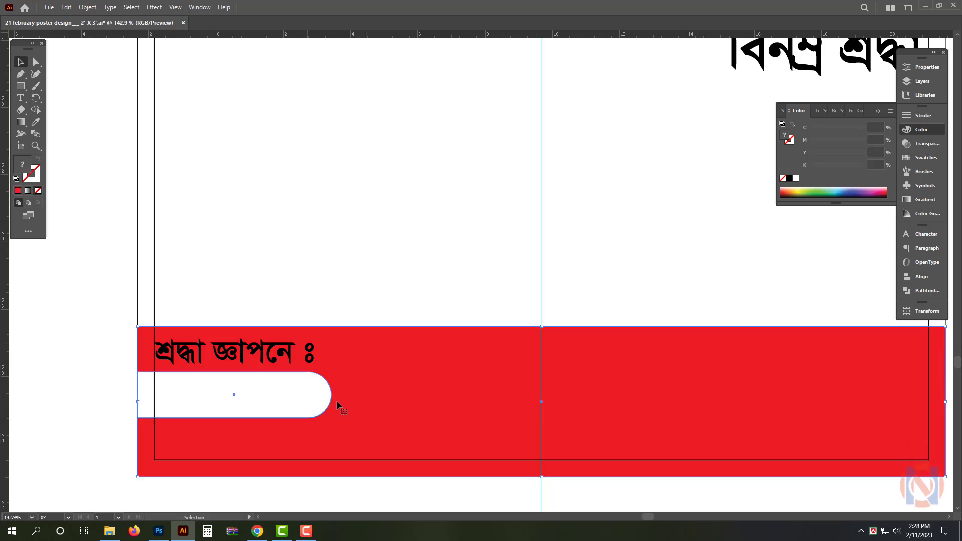
pyautogui.click(922, 278)
pyautogui.click(869, 257)
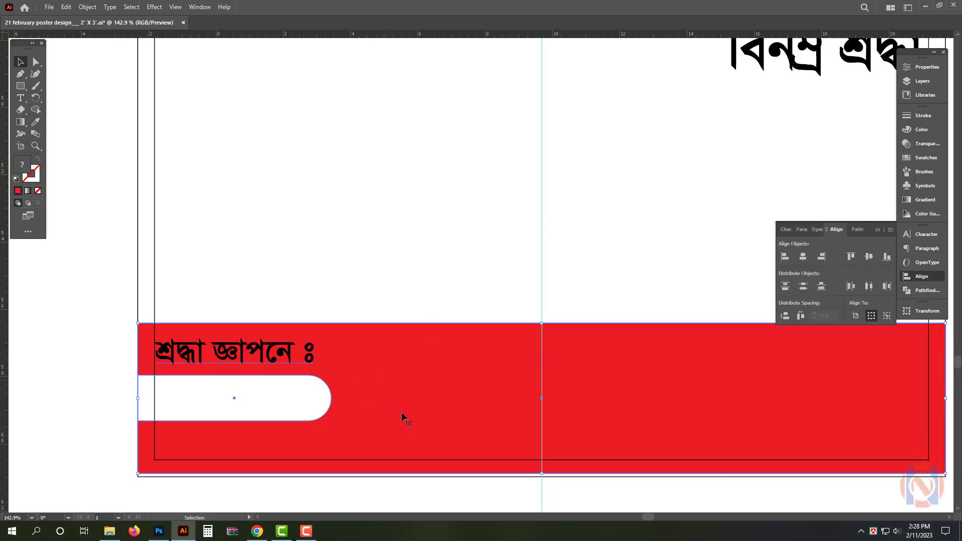
pyautogui.moveTo(478, 408); pyautogui.dragTo(477, 411)
pyautogui.click(277, 358)
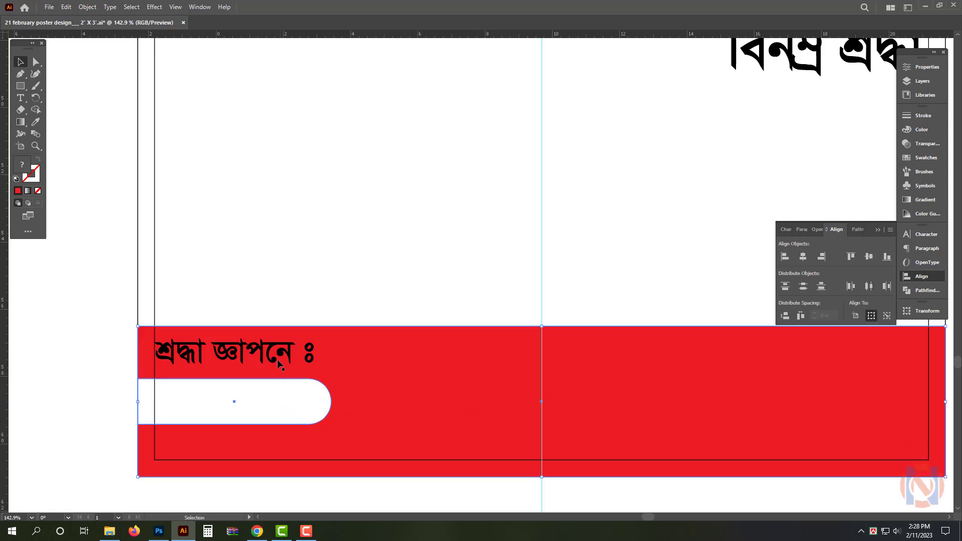
pyautogui.moveTo(277, 356); pyautogui.dragTo(279, 410)
# Step: Set the label text in Li Alinur Bashundhara ANSI V1 and fit it inside the white label at the left margin
pyautogui.click(786, 229)
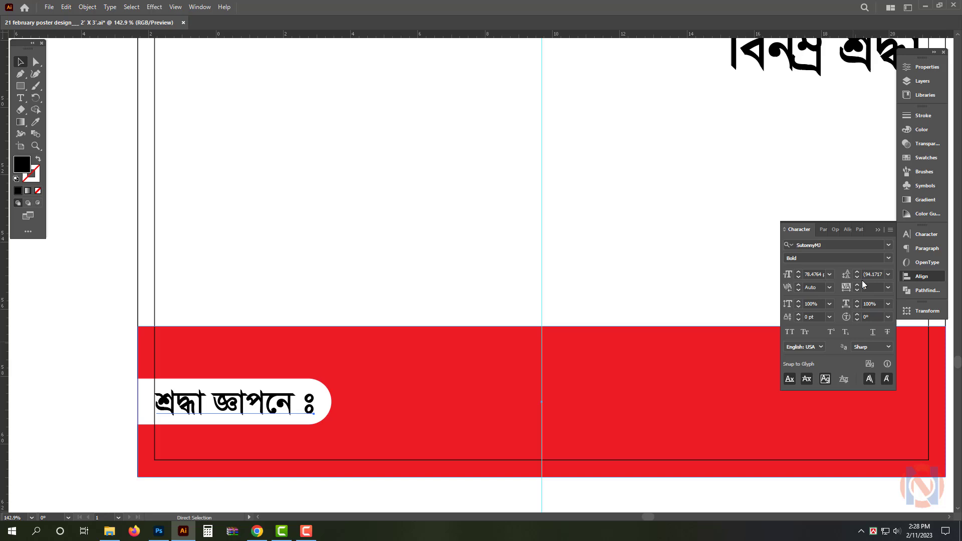
pyautogui.click(828, 244)
pyautogui.write('li')
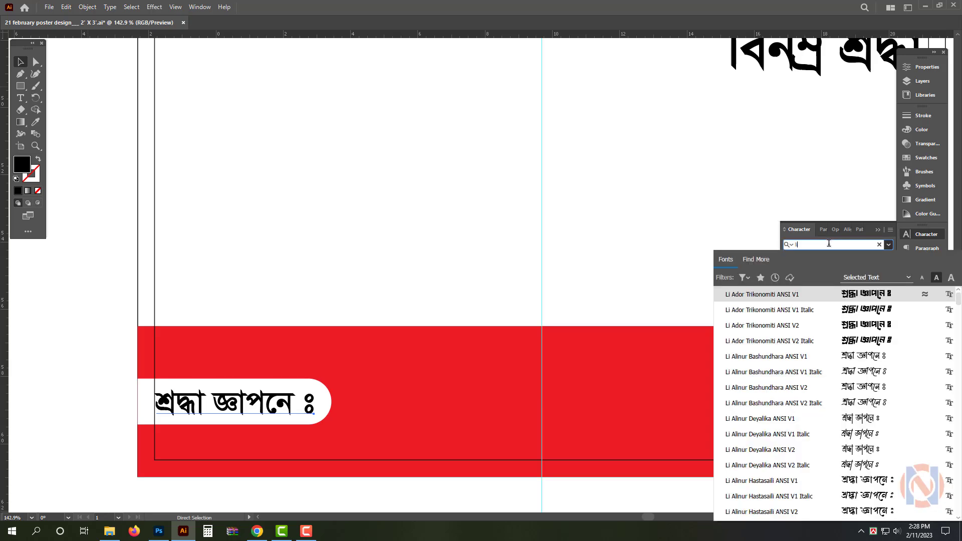
pyautogui.click(885, 356)
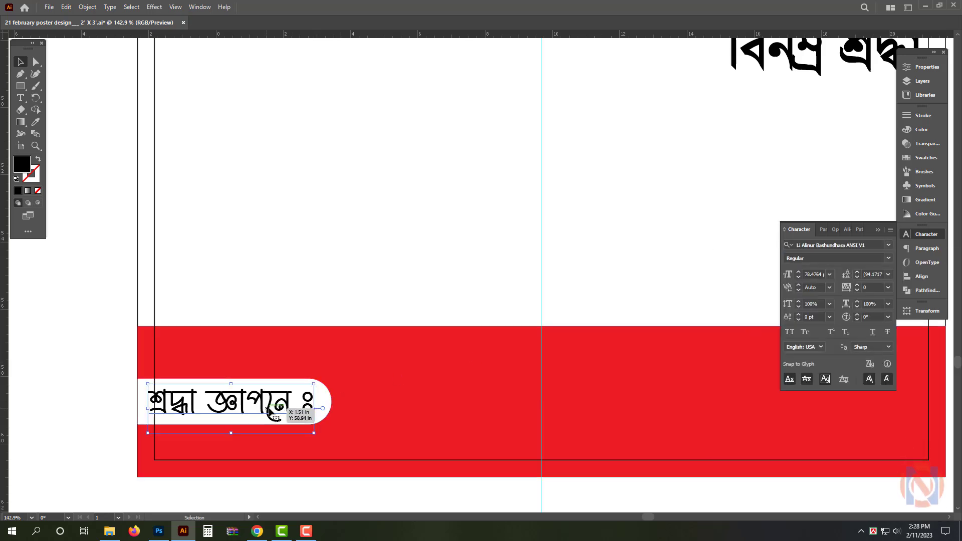
pyautogui.moveTo(269, 409); pyautogui.dragTo(318, 410)
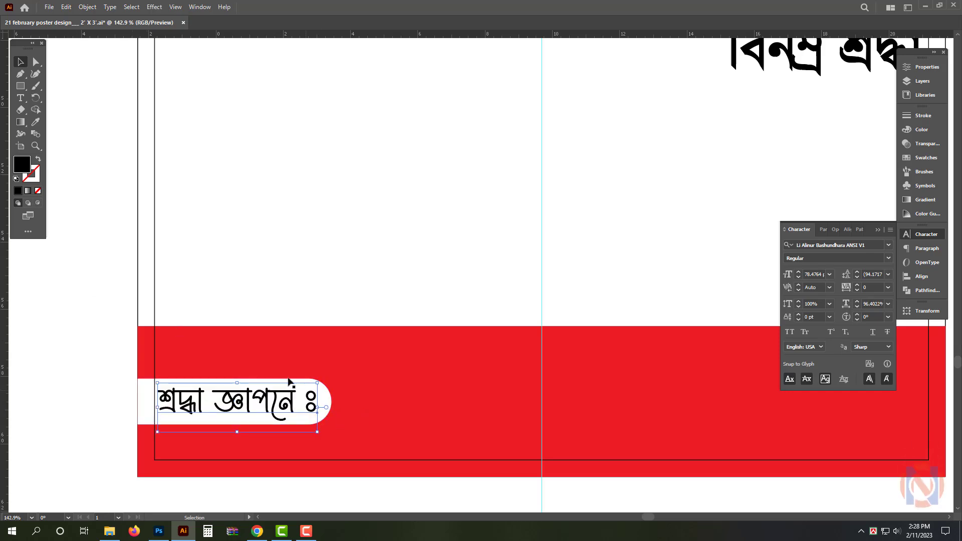
# Step: Offset a copy of the red band slightly upward behind it and fill it with C 0, M 30, Y 100, K 0
pyautogui.moveTo(373, 350); pyautogui.dragTo(374, 341)
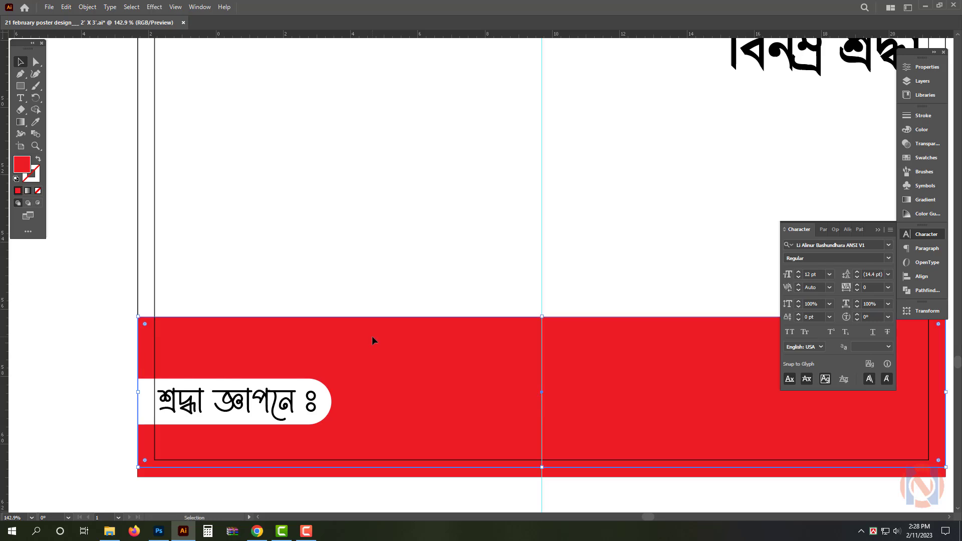
pyautogui.click(921, 130)
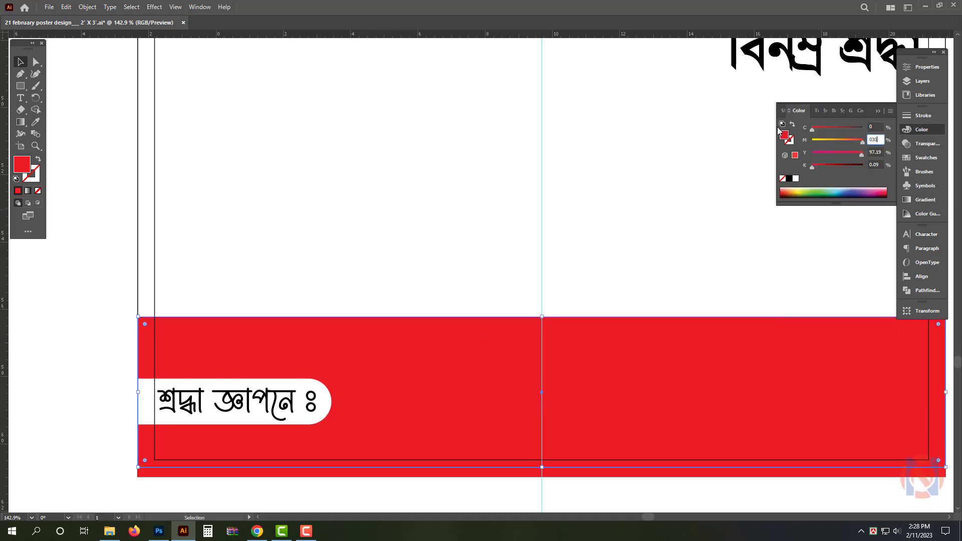
pyautogui.press('Tab')
pyautogui.write('1')
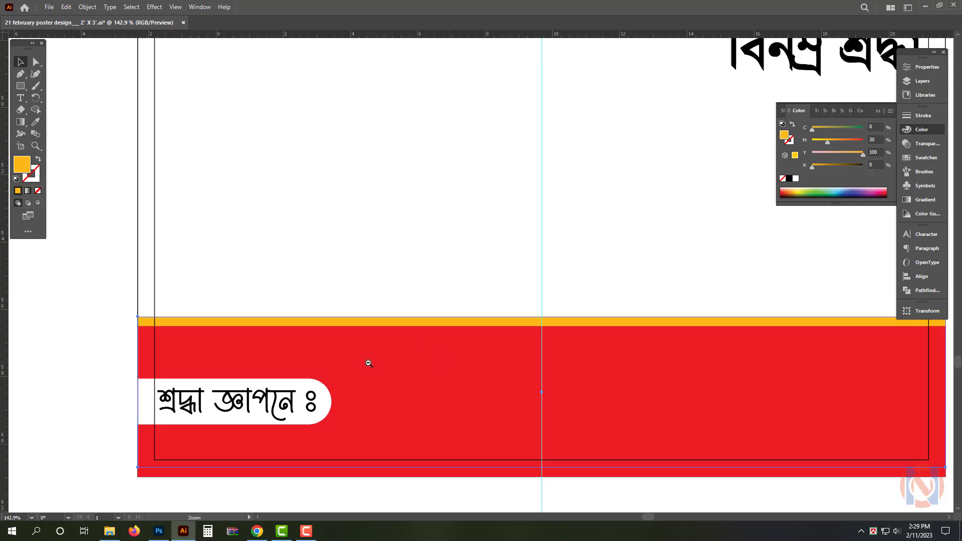
# Step: Place the suited man illustration over the poster's lower left corner and send it to the back, behind the footer band
pyautogui.scroll(-5, 369, 363)
pyautogui.scroll(-1, 562, 365)
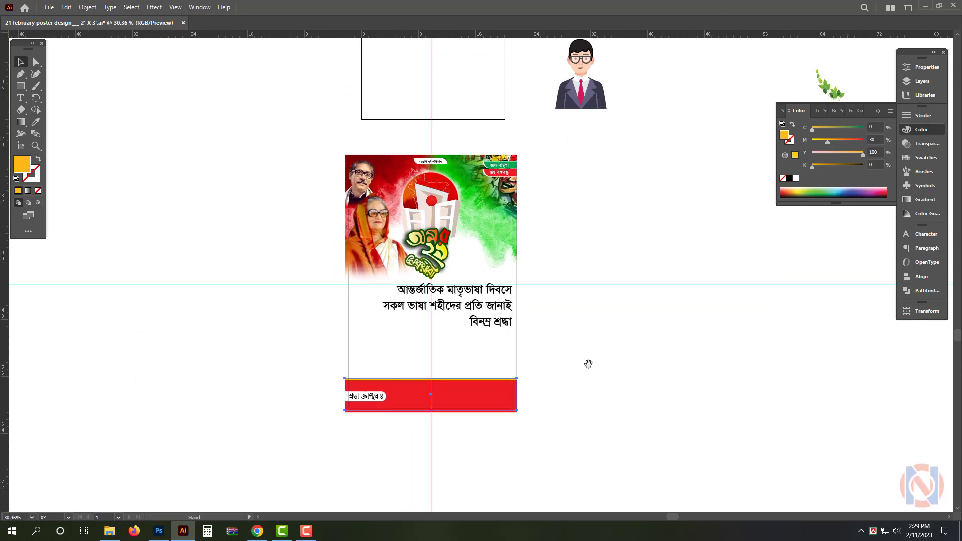
pyautogui.scroll(3, 453, 291)
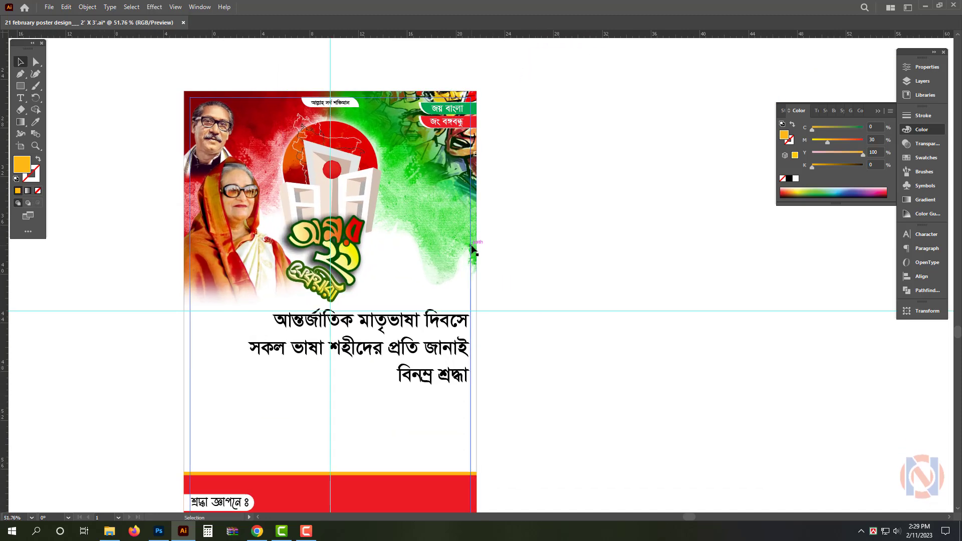
pyautogui.scroll(-1, 534, 226)
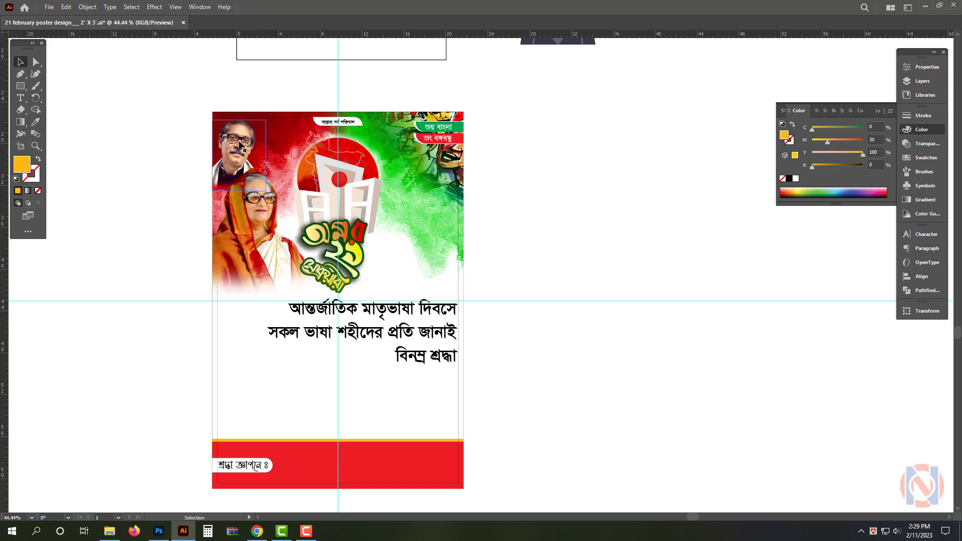
pyautogui.scroll(3, 491, 252)
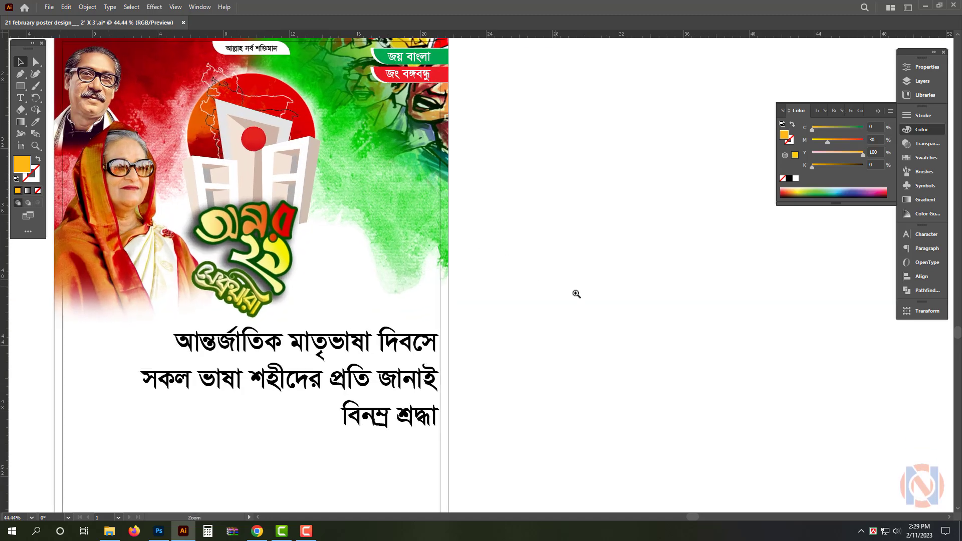
pyautogui.click(20, 86)
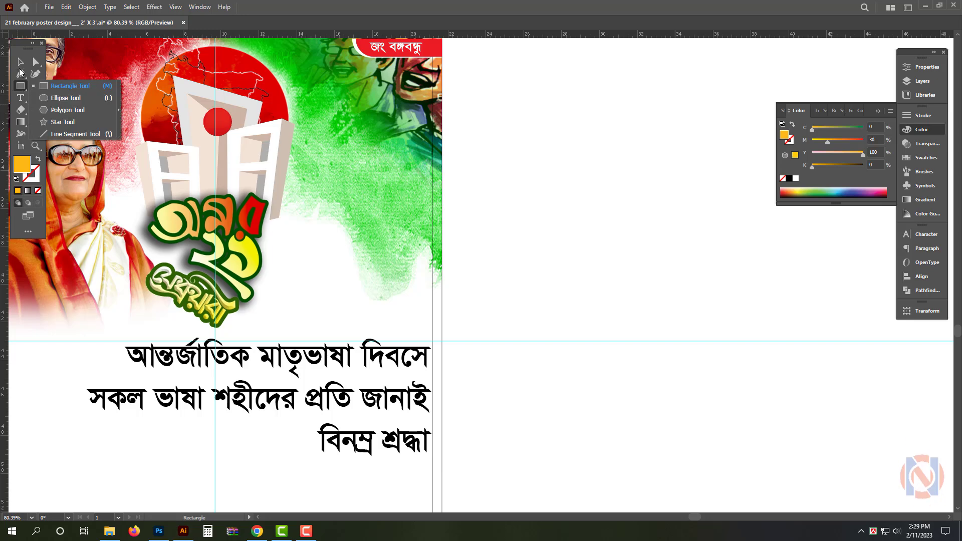
pyautogui.click(20, 64)
pyautogui.moveTo(524, 220); pyautogui.dragTo(351, 221)
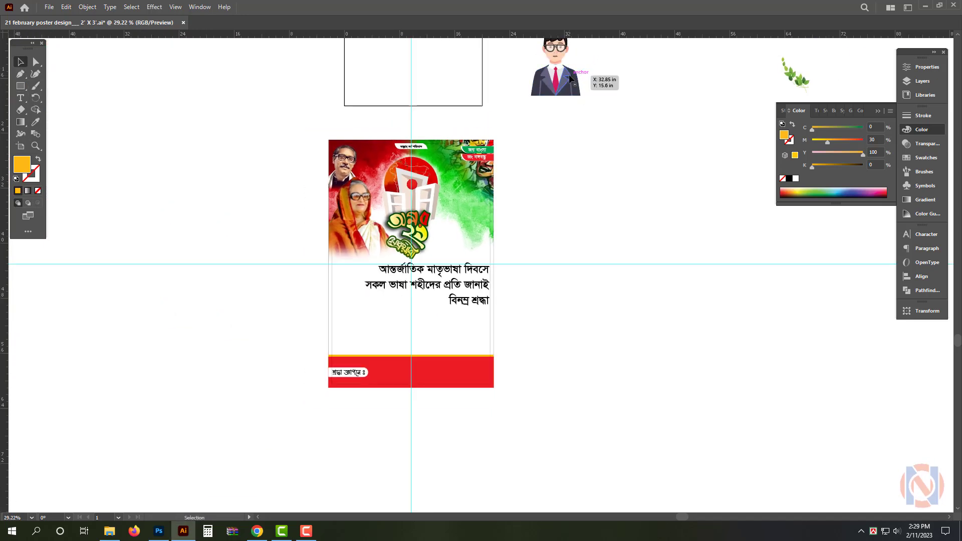
pyautogui.moveTo(569, 79); pyautogui.dragTo(333, 350)
pyautogui.scroll(3, 362, 338)
pyautogui.moveTo(391, 241); pyautogui.dragTo(472, 170)
pyautogui.hotkey('ctrl', 'shift', '[')
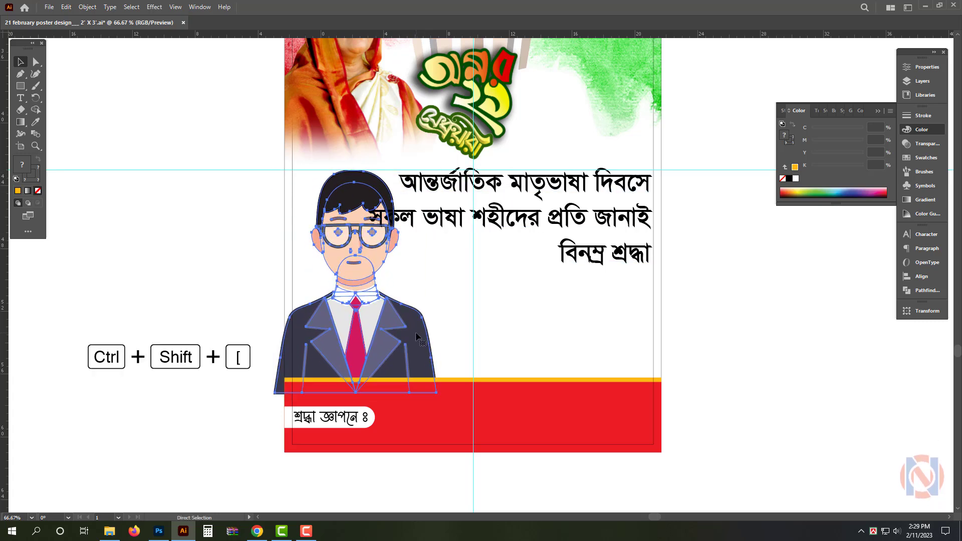
# Step: Enlarge the man illustration proportionally from its lower corner to about 11.8 in wide and 16.3 in high
pyautogui.press('v')
pyautogui.moveTo(451, 403); pyautogui.dragTo(492, 430)
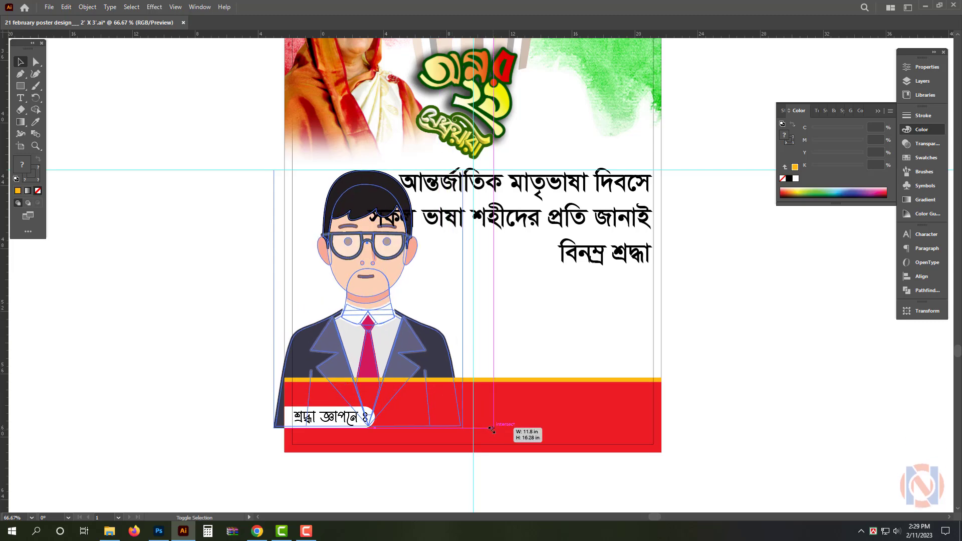
pyautogui.click(421, 483)
pyautogui.scroll(-1, 395, 421)
pyautogui.moveTo(395, 421); pyautogui.dragTo(326, 466)
# Step: Cut the "বিনম্র শ্রদ্ধা" line from the message text and shrink the remaining two lines until they clear the man's head
pyautogui.click(511, 326)
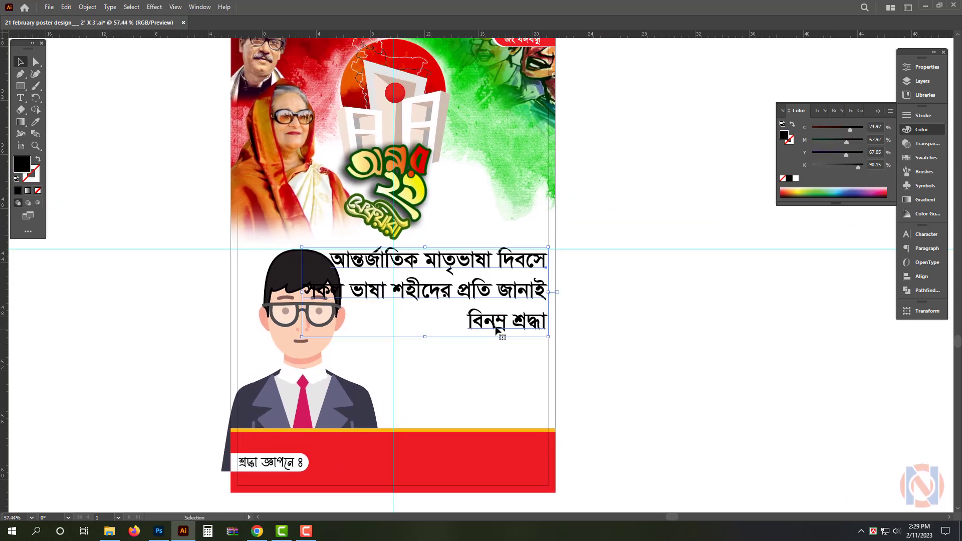
pyautogui.scroll(1, 495, 328)
pyautogui.tripleClick(514, 322)
pyautogui.hotkey('ctrl', 'x')
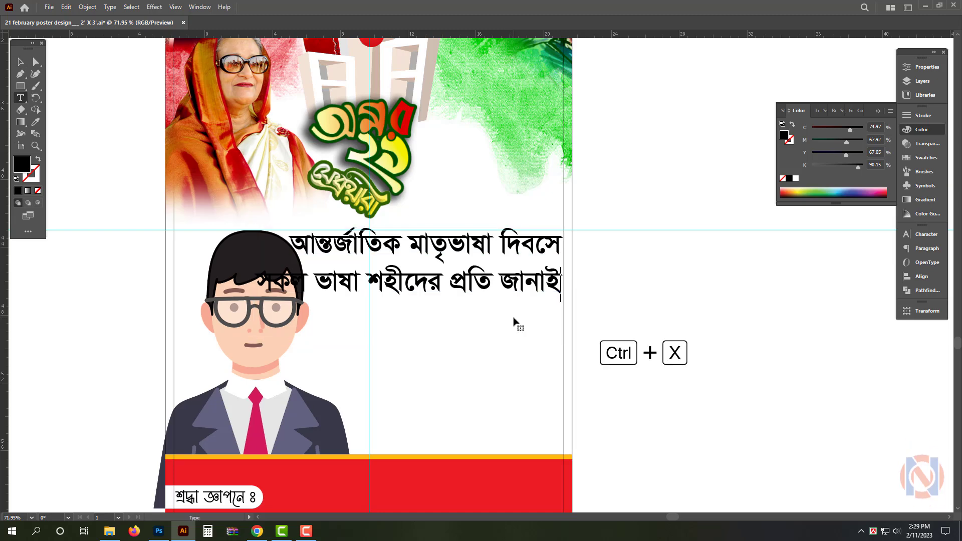
pyautogui.press('Escape')
pyautogui.moveTo(255, 264); pyautogui.dragTo(321, 265)
# Step: Duplicate the message text directly below and replace the copy's content with the cut "বিনম্র শ্রদ্ধা" line
pyautogui.keyDown('alt'); pyautogui.moveTo(440, 262); pyautogui.dragTo(442, 335); pyautogui.keyUp('alt')
pyautogui.tripleClick(442, 330)
pyautogui.hotkey('ctrl', 'a')
pyautogui.hotkey('ctrl', 'v')
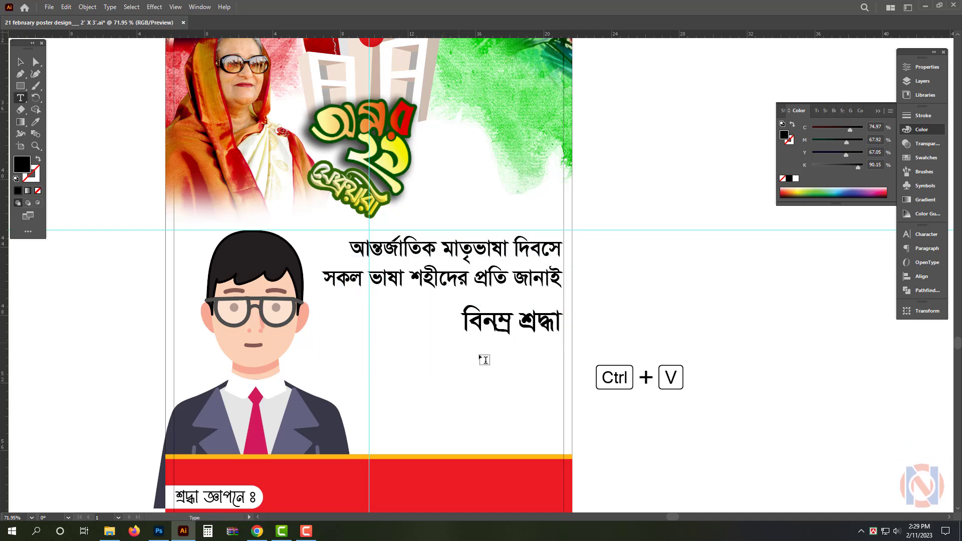
# Step: Set "বিনম্র শ্রদ্ধা" in Li Mahfuj AK ANSI V1 and move it down to just above the footer band
pyautogui.hotkey('ctrl', 't')
pyautogui.press('Escape')
pyautogui.click(826, 246)
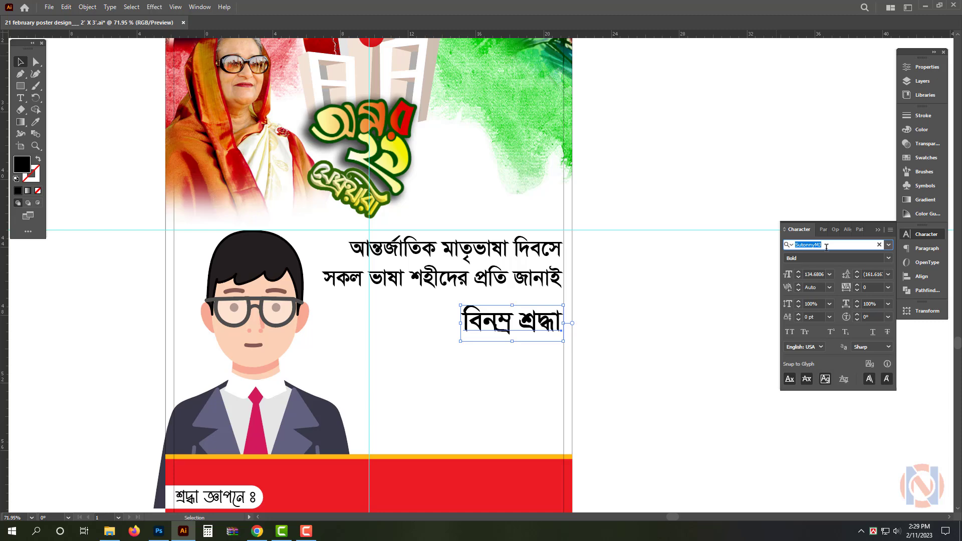
pyautogui.write('li')
pyautogui.scroll(-7, 832, 351)
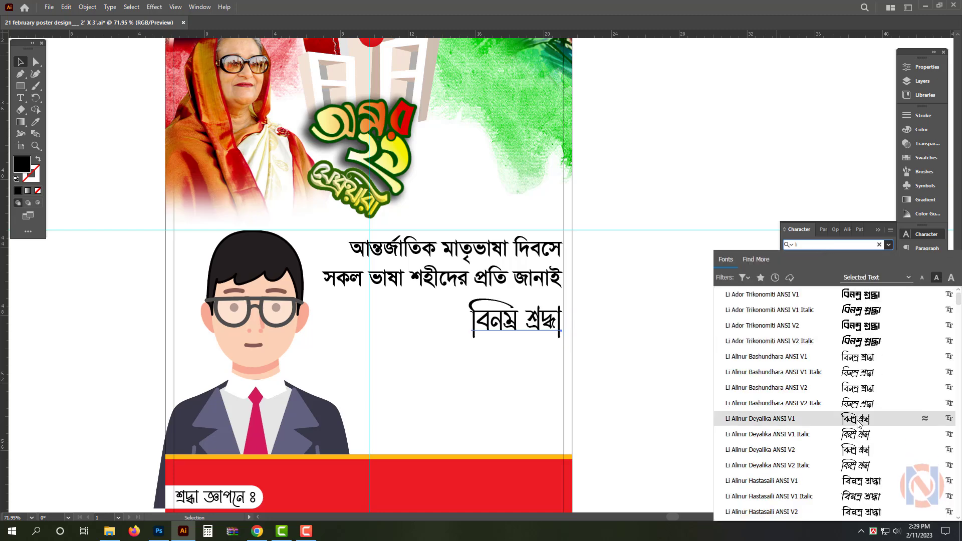
pyautogui.scroll(-3, 858, 308)
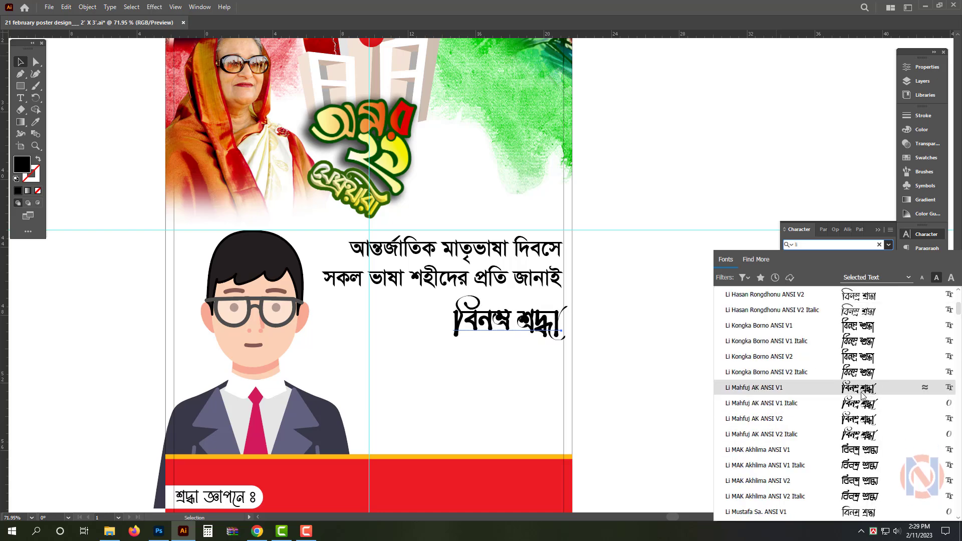
pyautogui.click(861, 393)
pyautogui.moveTo(533, 334); pyautogui.dragTo(529, 419)
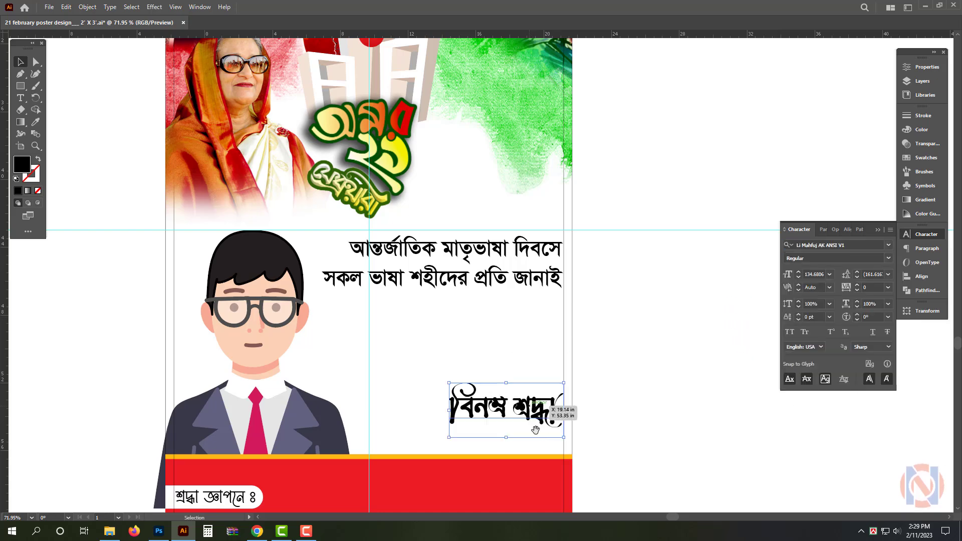
# Step: Fill the red footer band with C 100, M 80, Y 0, K 0
pyautogui.scroll(-2, 513, 436)
pyautogui.click(514, 436)
pyautogui.click(914, 131)
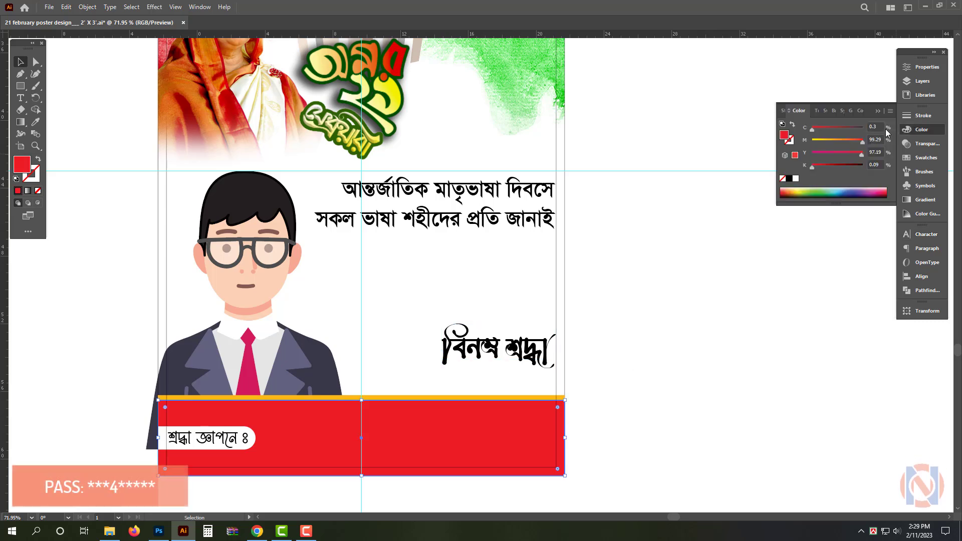
pyautogui.press('Tab')
pyautogui.write('80')
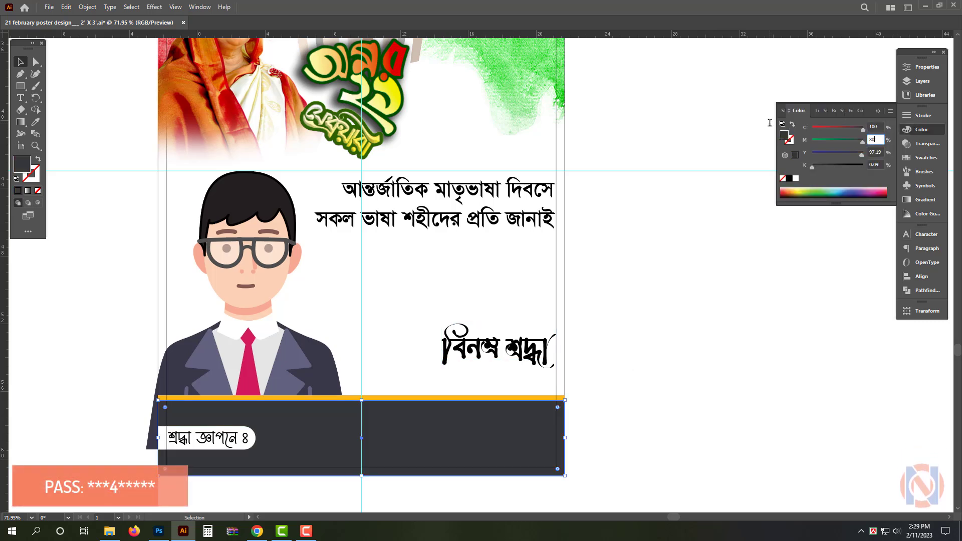
pyautogui.press('Tab')
pyautogui.write('0')
pyautogui.press('Tab')
pyautogui.write('0')
pyautogui.click(687, 381)
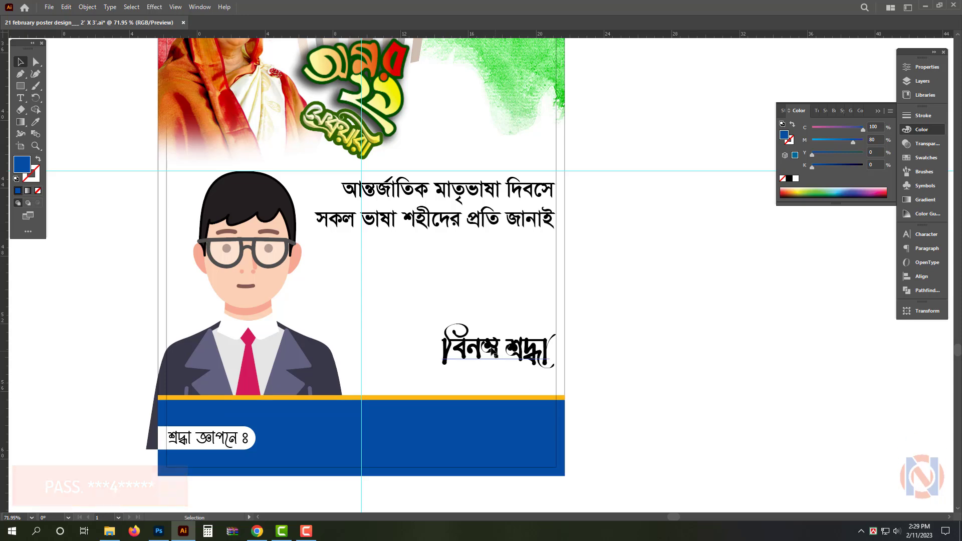
# Step: Enlarge "বিনম্র শ্রদ্ধা" proportionally so it spans from the vertical centre guide to the right margin
pyautogui.click(463, 362)
pyautogui.moveTo(468, 362); pyautogui.dragTo(532, 381)
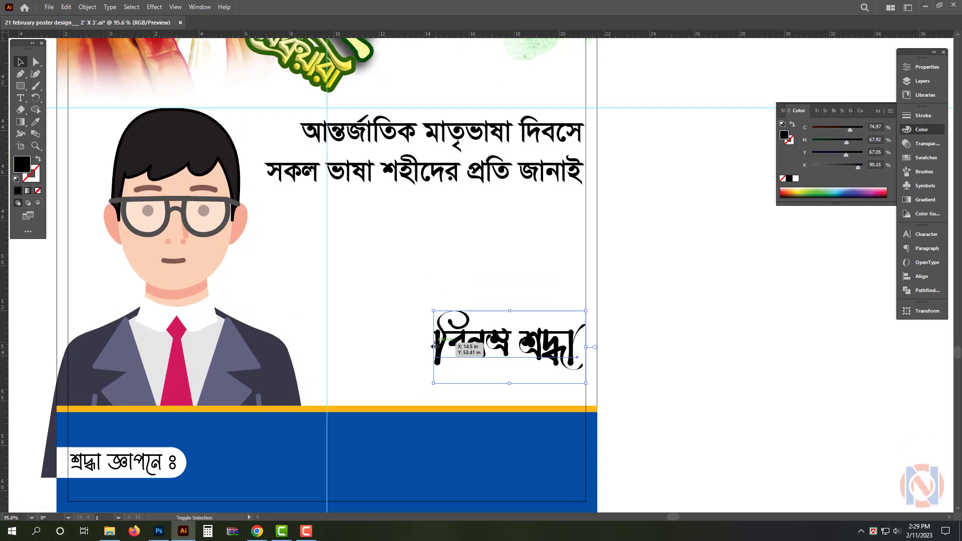
pyautogui.click(444, 358)
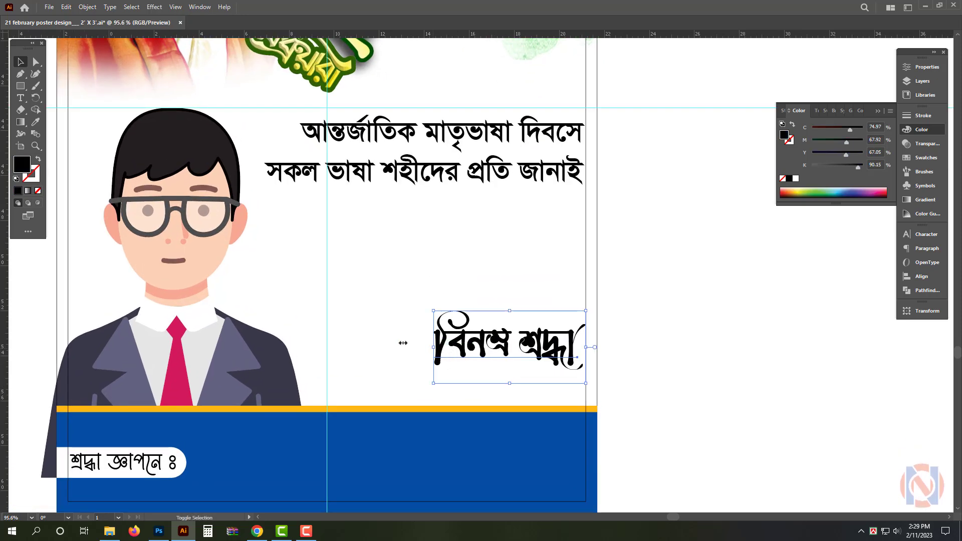
pyautogui.moveTo(403, 343); pyautogui.dragTo(327, 346)
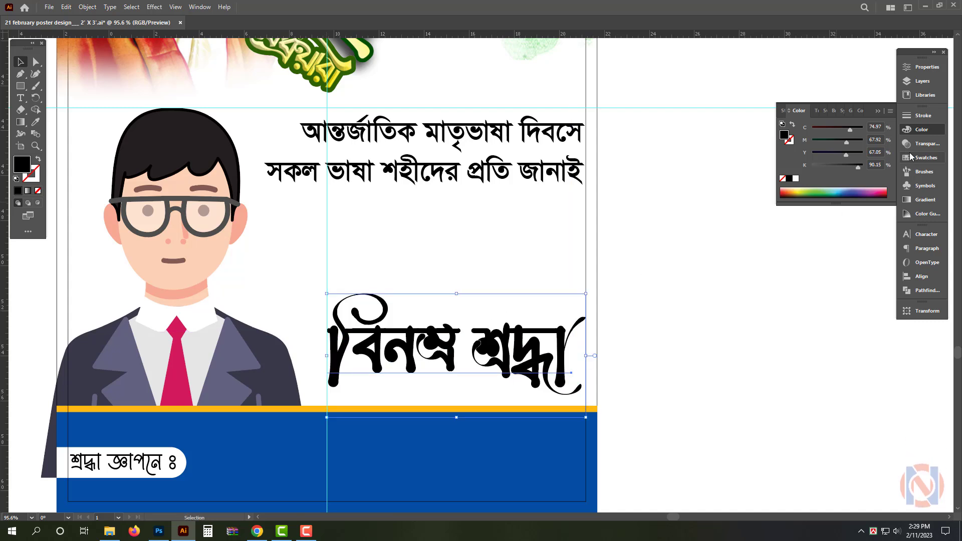
# Step: Fill the "বিনম্র শ্রদ্ধা" text with C 0, M 100, Y 100, K 0
pyautogui.click(796, 179)
pyautogui.click(864, 141)
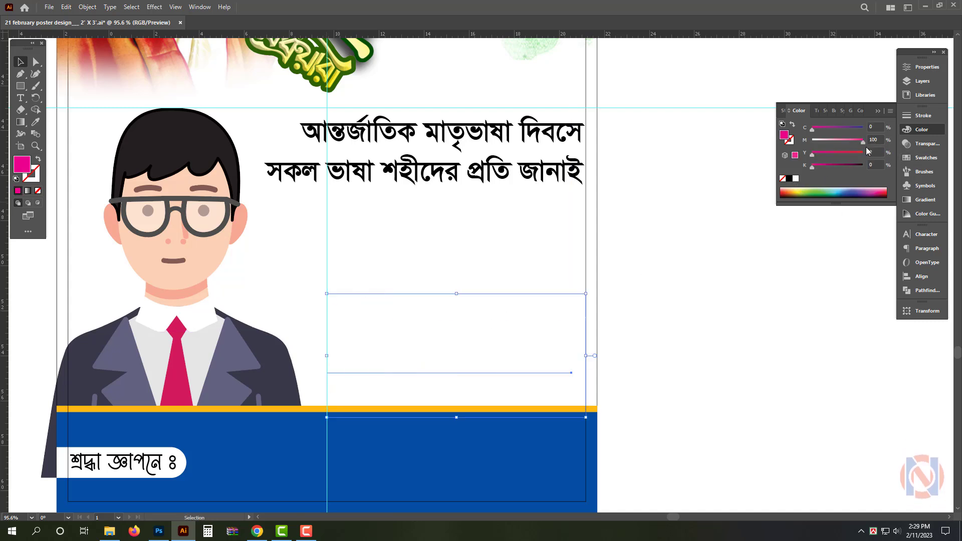
pyautogui.click(864, 153)
pyautogui.click(712, 361)
# Step: Cut the "সকল ভাষা শহীদের প্রতি জানাই" line from the message text and enlarge the remaining first line towards the man
pyautogui.moveTo(682, 336); pyautogui.dragTo(652, 315)
pyautogui.moveTo(668, 290); pyautogui.dragTo(682, 374)
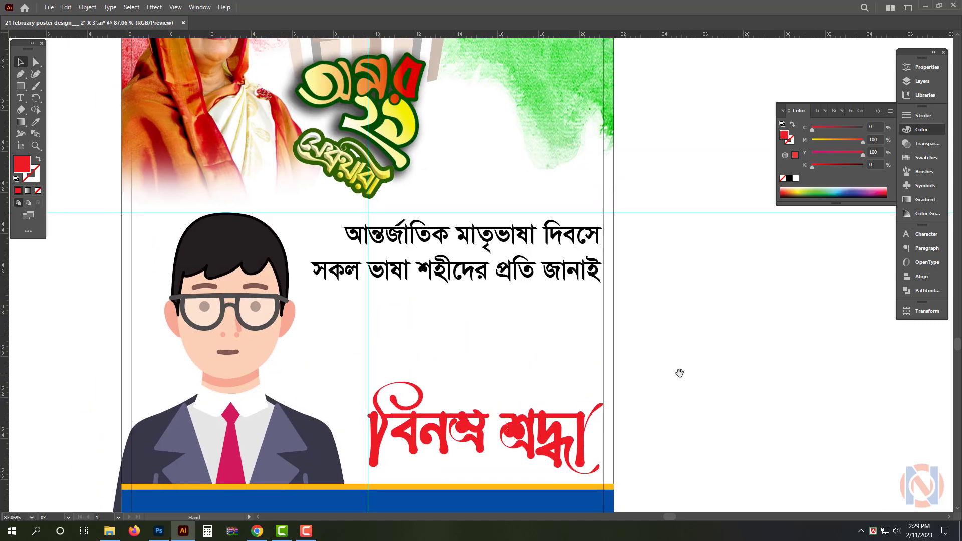
pyautogui.click(527, 267)
pyautogui.moveTo(534, 286); pyautogui.dragTo(561, 297)
pyautogui.tripleClick(539, 286)
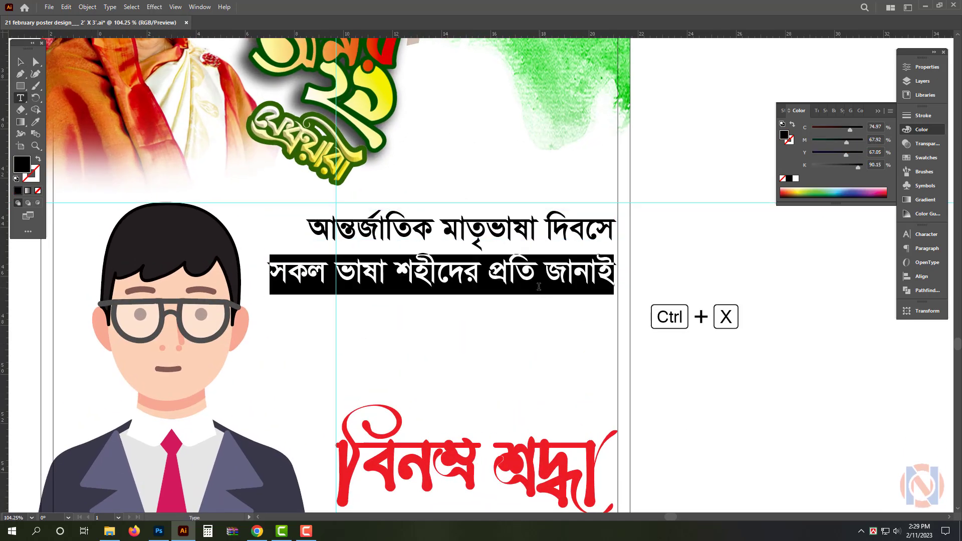
pyautogui.hotkey('ctrl', 'x')
pyautogui.press('Escape')
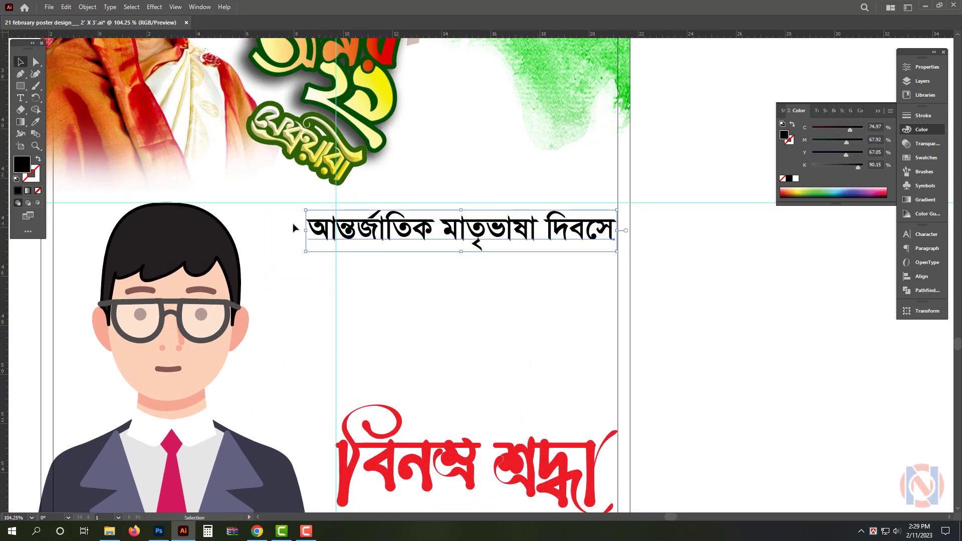
pyautogui.moveTo(308, 230); pyautogui.dragTo(276, 231)
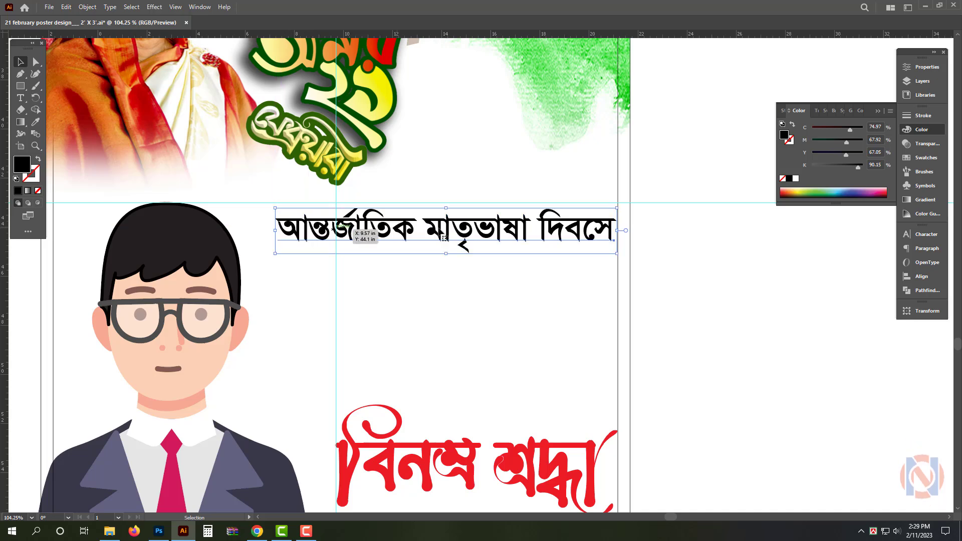
# Step: Duplicate the first message line below itself and replace the copy's text with the cut "সকল ভাষা শহীদের প্রতি জানাই" line
pyautogui.moveTo(467, 229); pyautogui.dragTo(468, 299)
pyautogui.doubleClick(468, 299)
pyautogui.hotkey('ctrl', 'a')
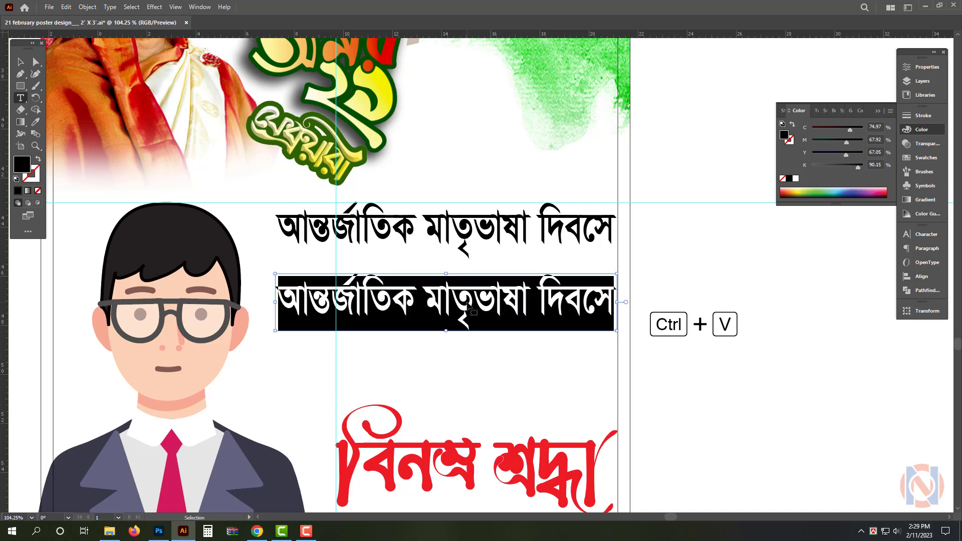
pyautogui.hotkey('ctrl', 'v')
pyautogui.press('Escape')
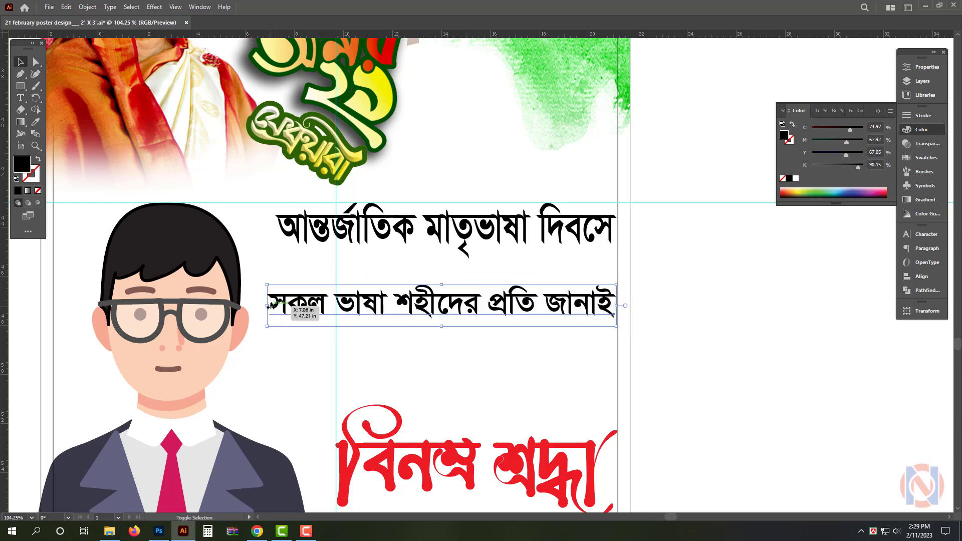
pyautogui.hotkey('ctrl', 'shift', 'a')
# Step: Break "জানাই" off the second message line and cut the word out of that text
pyautogui.press('t')
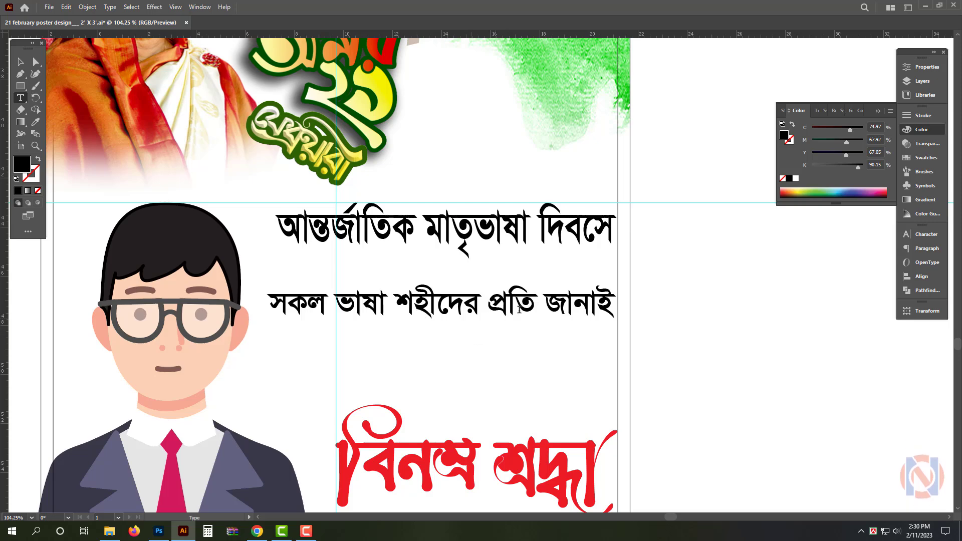
pyautogui.click(544, 305)
pyautogui.press('BackSpace')
pyautogui.press('Return')
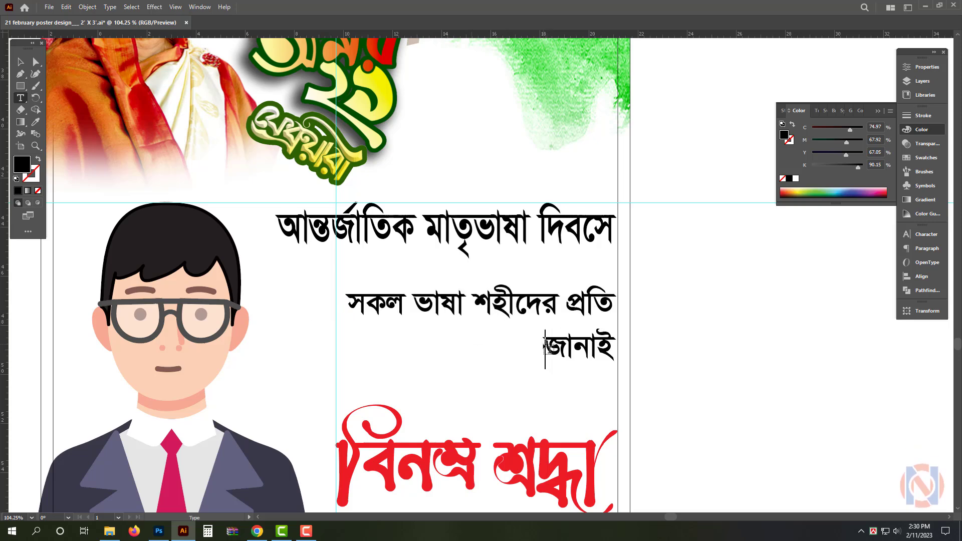
pyautogui.press('Escape')
pyautogui.doubleClick(566, 347)
pyautogui.press('BackSpace')
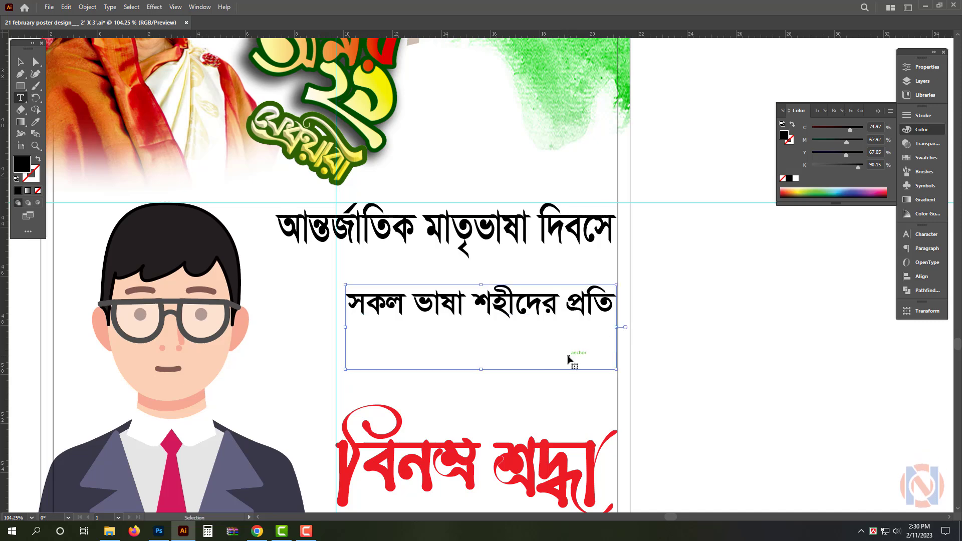
pyautogui.press('Escape')
# Step: Duplicate the second message line below, replace its text with "জানাই" and centre it above the red "বিনম্র শ্রদ্ধা" text
pyautogui.keyDown('alt'); pyautogui.moveTo(535, 304); pyautogui.dragTo(513, 359); pyautogui.keyUp('alt')
pyautogui.doubleClick(522, 353)
pyautogui.hotkey('ctrl', 'a')
pyautogui.hotkey('ctrl', 'v')
pyautogui.keyDown('shift'); pyautogui.click(527, 303); pyautogui.keyUp('shift')
pyautogui.keyDown('shift'); pyautogui.click(530, 220); pyautogui.keyUp('shift')
pyautogui.click(602, 375)
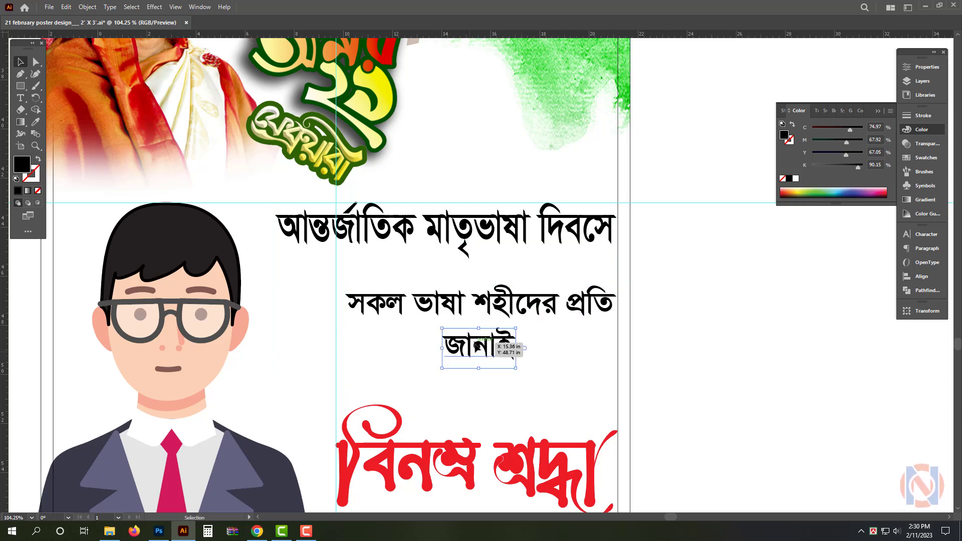
# Step: Stretch the red "বিনম্র শ্রদ্ধা" text slightly upward and move the three black text lines down close above it
pyautogui.click(507, 435)
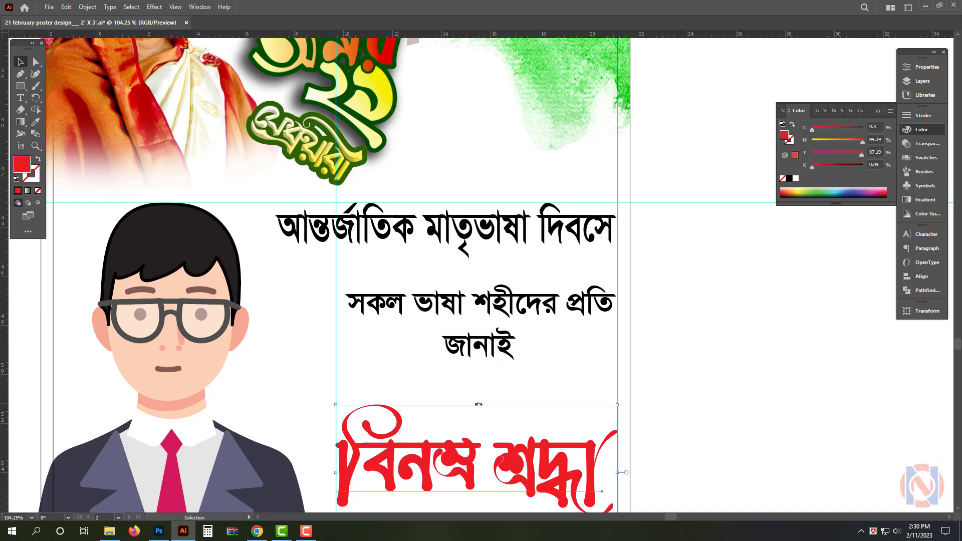
pyautogui.moveTo(479, 404); pyautogui.dragTo(478, 397)
pyautogui.click(509, 351)
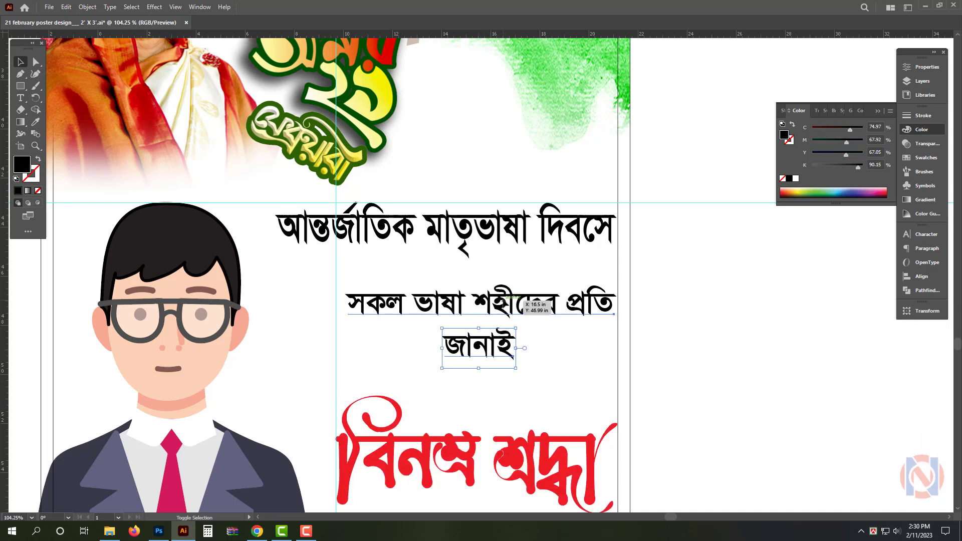
pyautogui.keyDown('shift'); pyautogui.click(513, 300); pyautogui.keyUp('shift')
pyautogui.keyDown('shift'); pyautogui.click(511, 227); pyautogui.keyUp('shift')
pyautogui.moveTo(512, 226); pyautogui.dragTo(511, 274)
pyautogui.click(688, 307)
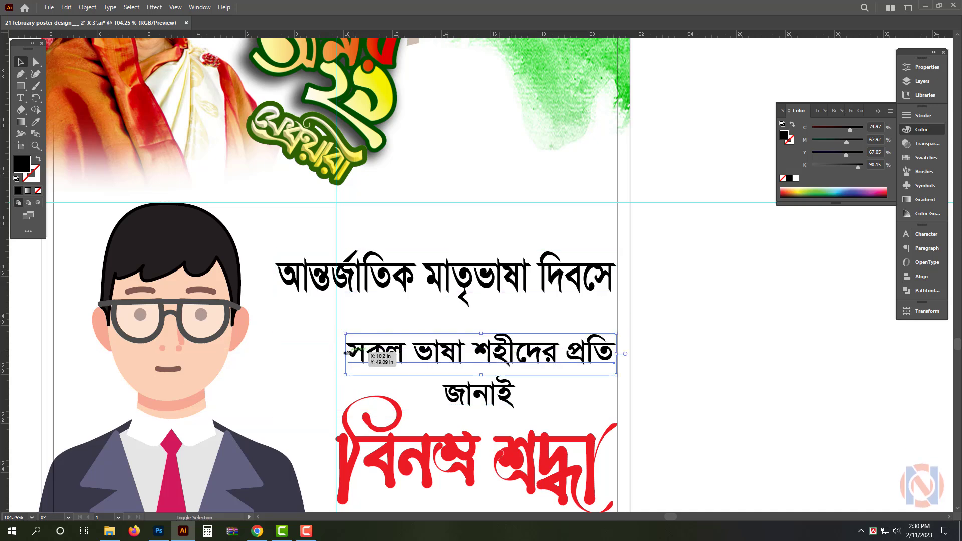
# Step: Enlarge the second message line to the first line's width and move all three black lines up with even spacing
pyautogui.moveTo(345, 353); pyautogui.dragTo(275, 353)
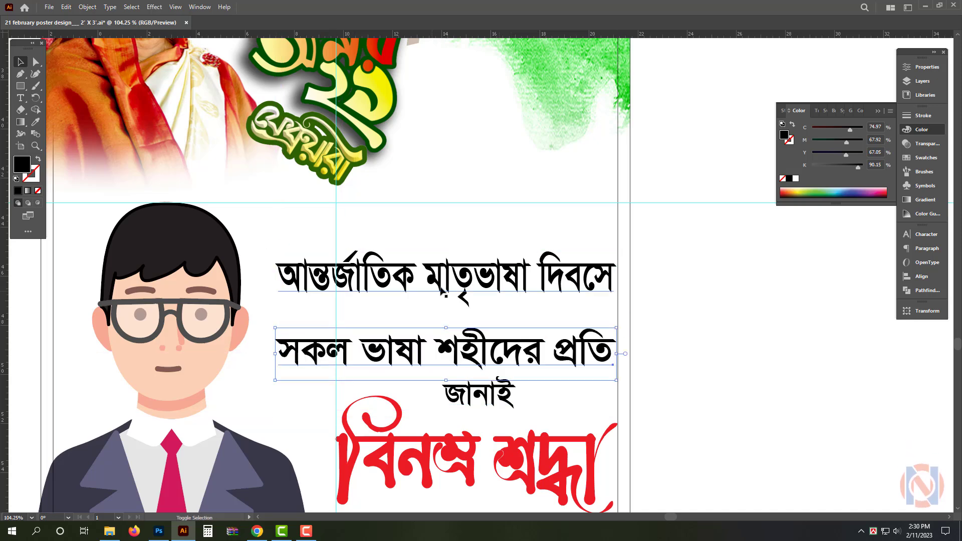
pyautogui.keyDown('shift'); pyautogui.click(448, 281); pyautogui.keyUp('shift')
pyautogui.moveTo(484, 281); pyautogui.dragTo(484, 265)
pyautogui.click(696, 357)
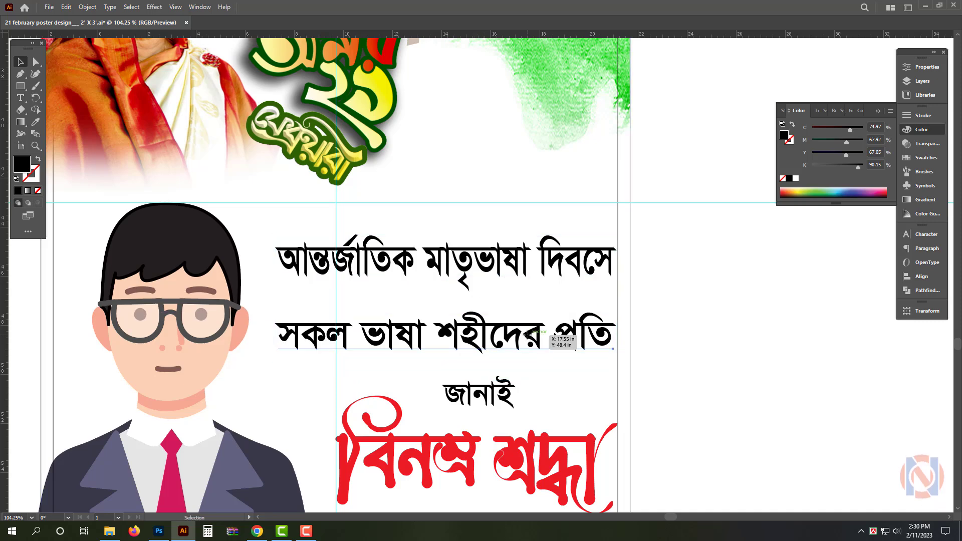
pyautogui.click(526, 336)
pyautogui.moveTo(526, 337); pyautogui.dragTo(527, 330)
pyautogui.moveTo(496, 387); pyautogui.dragTo(496, 364)
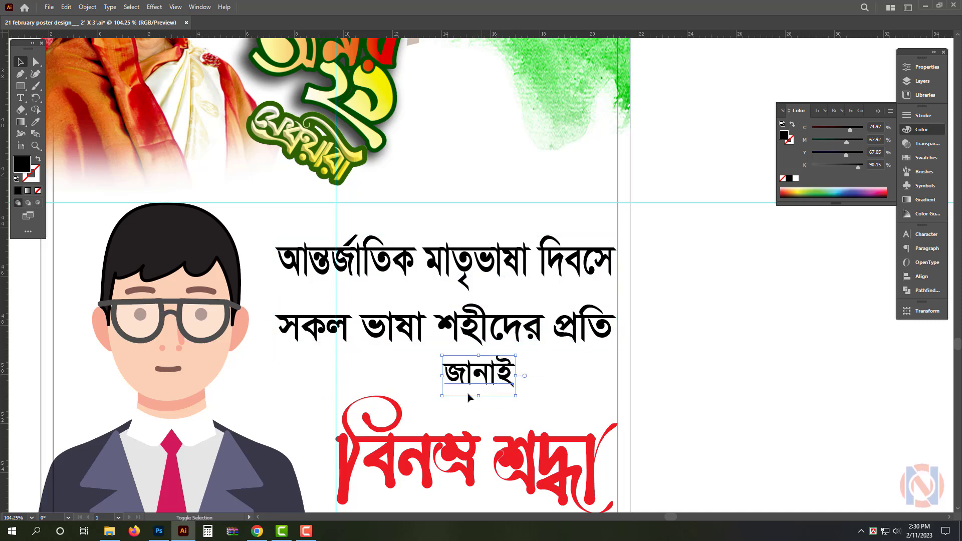
# Step: Enlarge "জানাই", centre the three black lines horizontally on each other and nudge them back inside the margin guide
pyautogui.moveTo(442, 376); pyautogui.dragTo(416, 377)
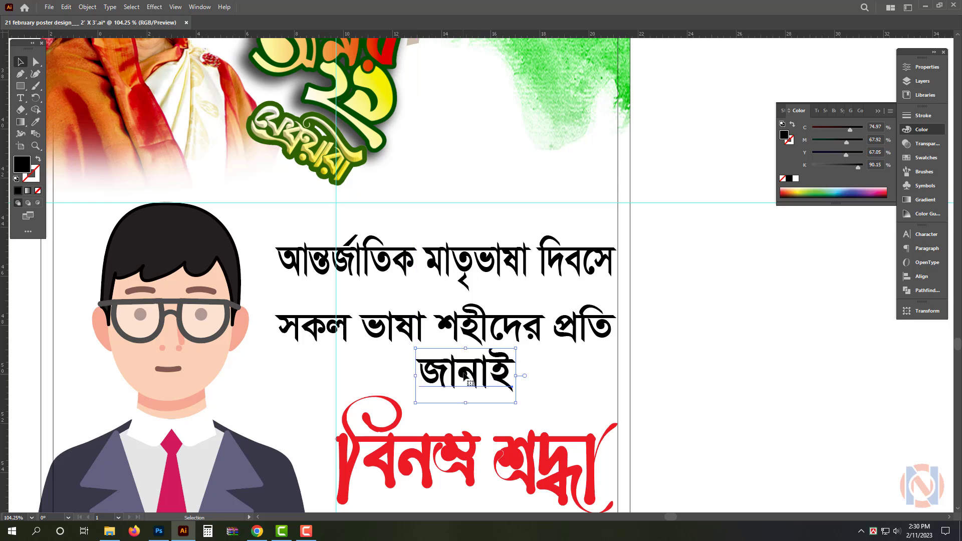
pyautogui.moveTo(479, 368); pyautogui.dragTo(473, 368)
pyautogui.keyDown('shift'); pyautogui.click(489, 324); pyautogui.keyUp('shift')
pyautogui.keyDown('shift'); pyautogui.click(493, 257); pyautogui.keyUp('shift')
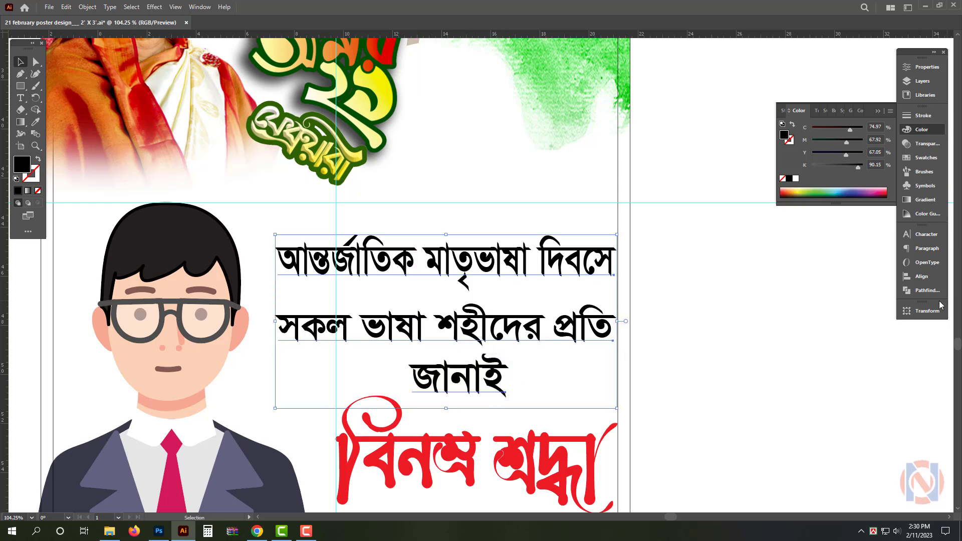
pyautogui.click(921, 278)
pyautogui.click(803, 256)
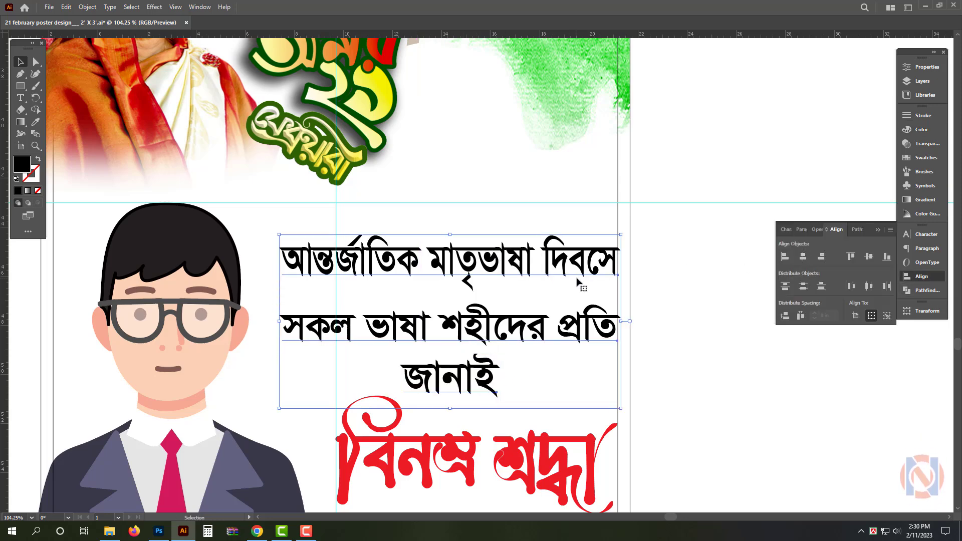
pyautogui.hotkey('shift', 'Left')
pyautogui.press('Right')
pyautogui.click(738, 357)
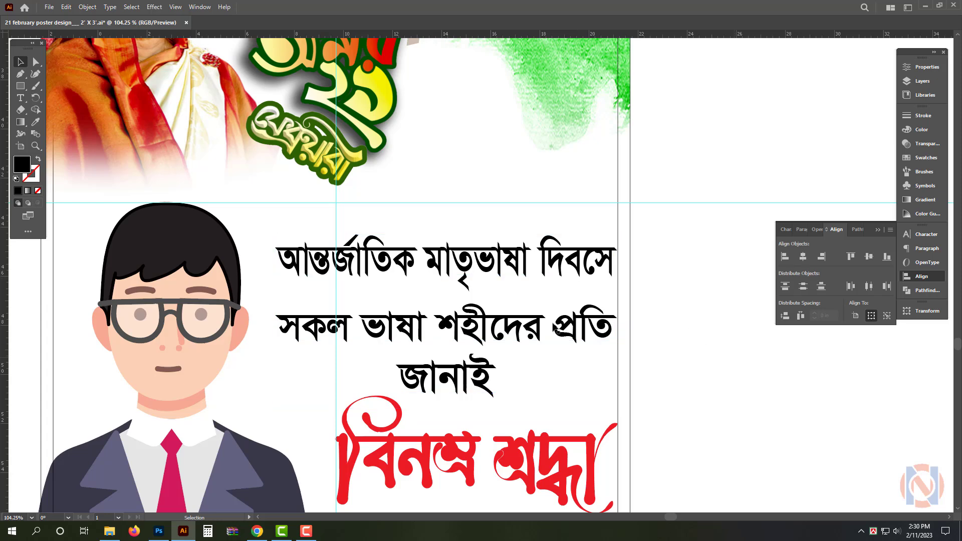
# Step: Change the font of the three black message lines to KongshoMJ Bold
pyautogui.click(522, 327)
pyautogui.click(535, 259)
pyautogui.keyDown('shift'); pyautogui.click(480, 365); pyautogui.keyUp('shift')
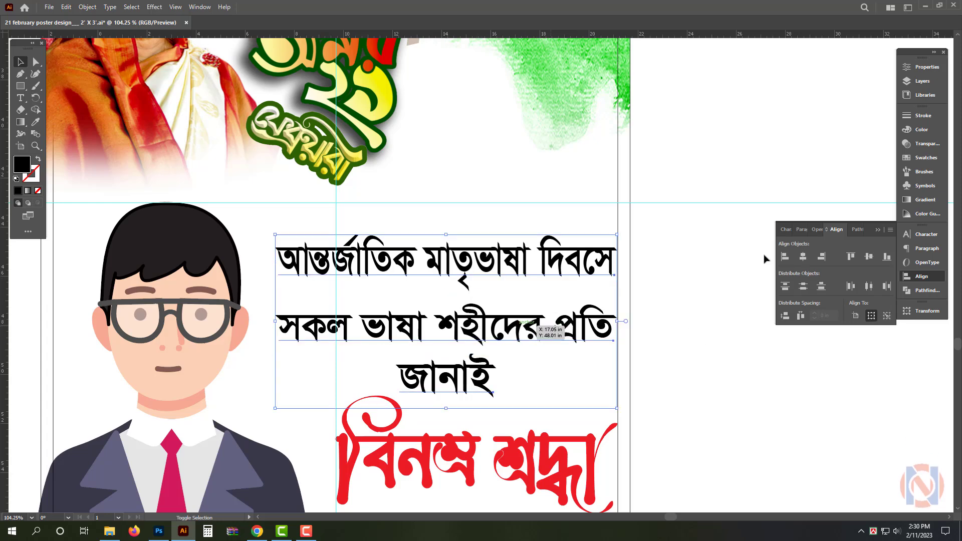
pyautogui.hotkey('ctrl', 't')
pyautogui.click(848, 244)
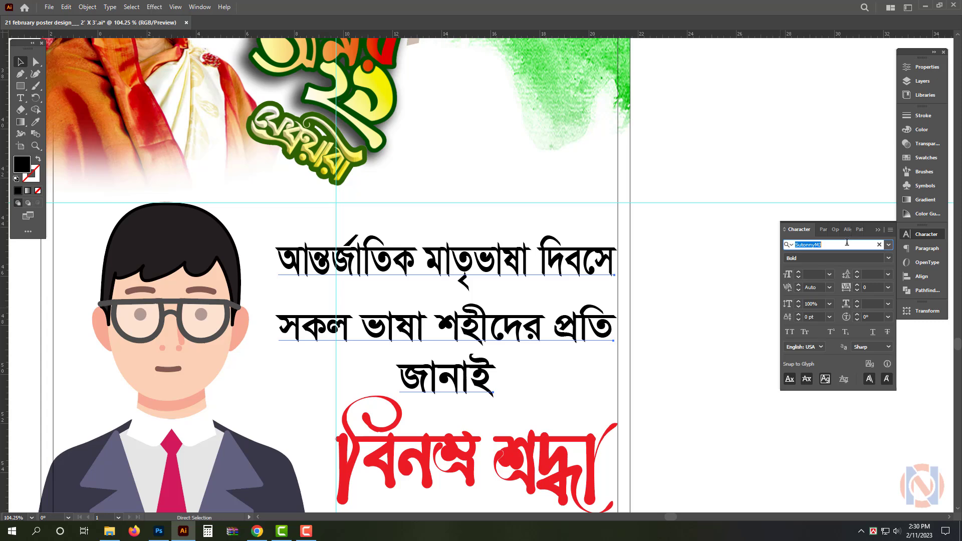
pyautogui.write('kongs')
pyautogui.press('Return')
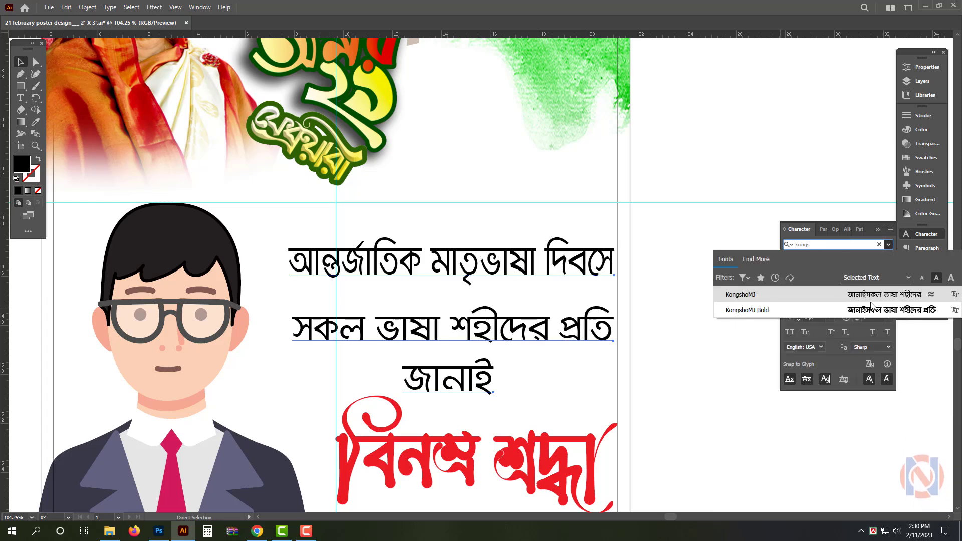
pyautogui.click(670, 293)
pyautogui.click(582, 329)
pyautogui.keyDown('shift'); pyautogui.click(493, 377); pyautogui.keyUp('shift')
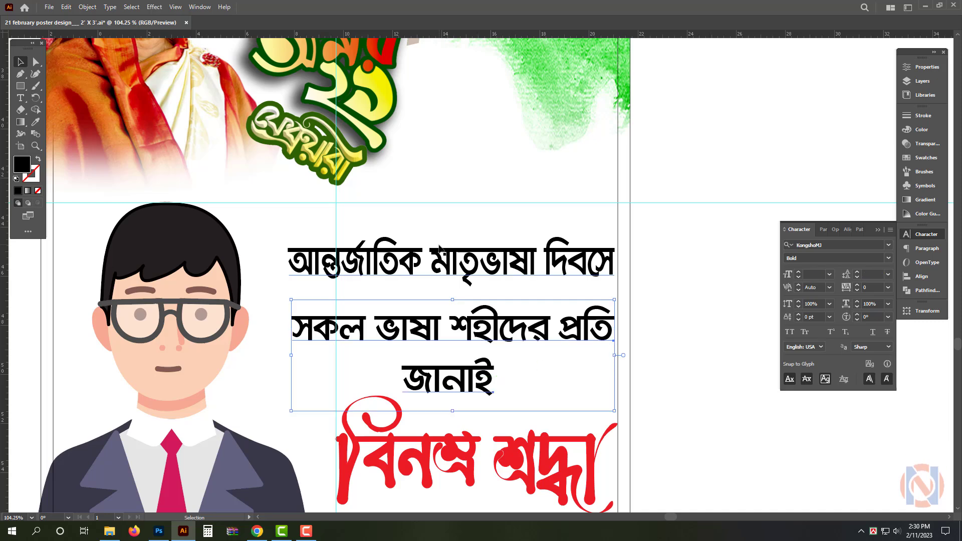
# Step: Move all four message lines slightly up together and stretch the block a little taller
pyautogui.scroll(-1, 439, 248)
pyautogui.click(922, 130)
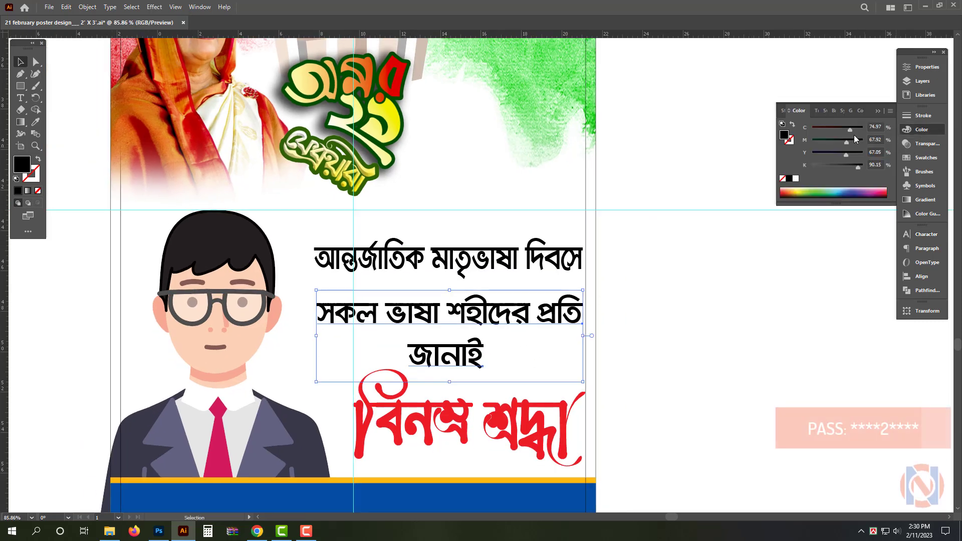
pyautogui.click(485, 267)
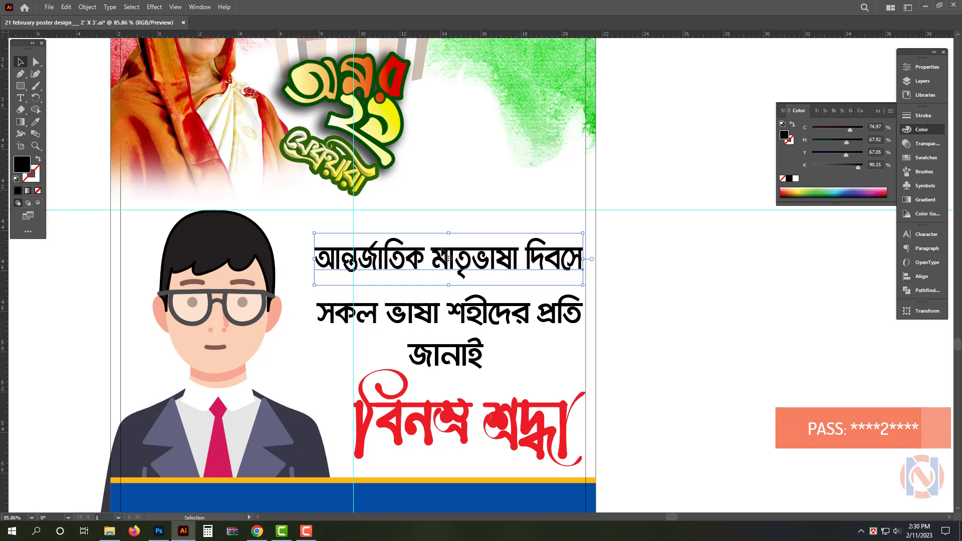
pyautogui.keyDown('shift'); pyautogui.click(455, 325); pyautogui.keyUp('shift')
pyautogui.keyDown('shift'); pyautogui.click(456, 363); pyautogui.keyUp('shift')
pyautogui.keyDown('shift'); pyautogui.click(499, 411); pyautogui.keyUp('shift')
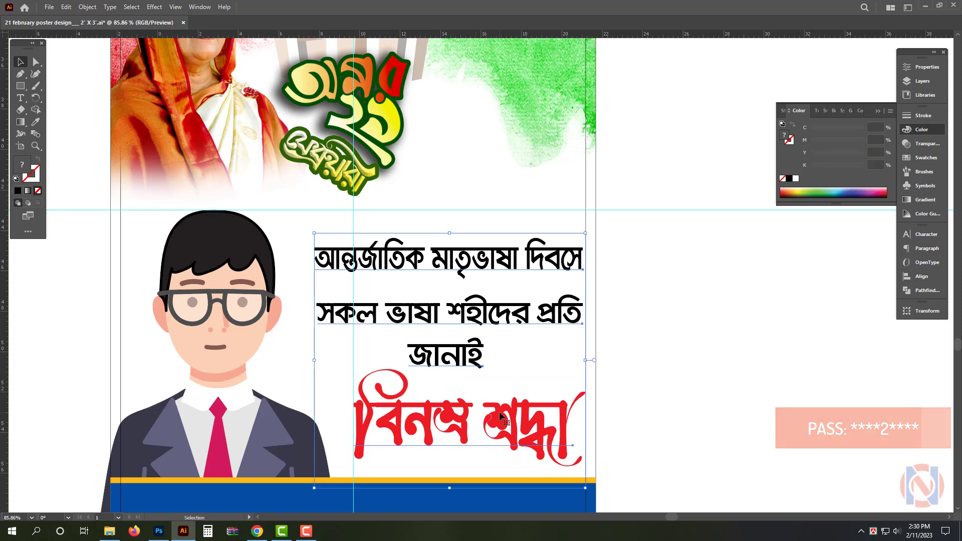
pyautogui.moveTo(500, 411); pyautogui.dragTo(501, 400)
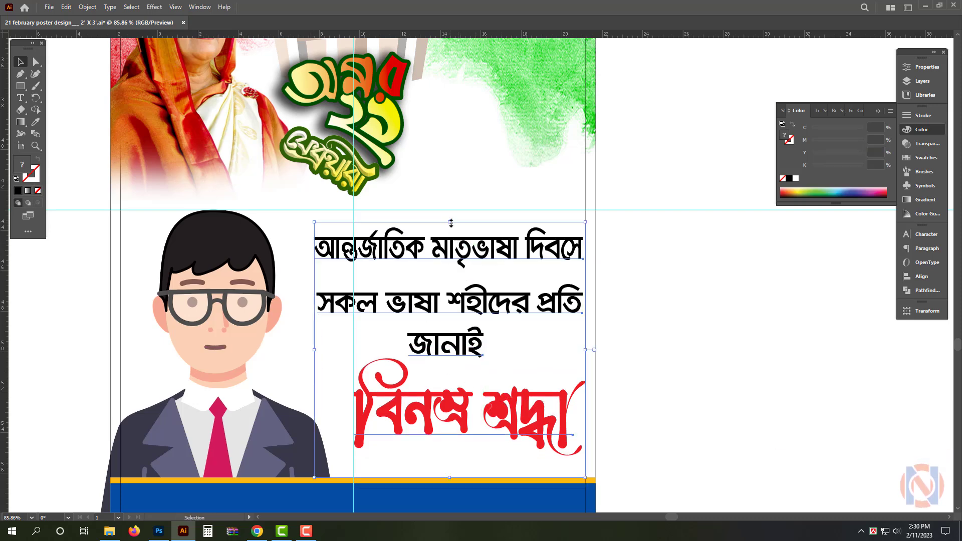
pyautogui.moveTo(452, 223); pyautogui.dragTo(454, 215)
pyautogui.click(644, 246)
# Step: Lower the first message line slightly and fill it green with C 100, M 30, Y 100, K 0
pyautogui.click(499, 258)
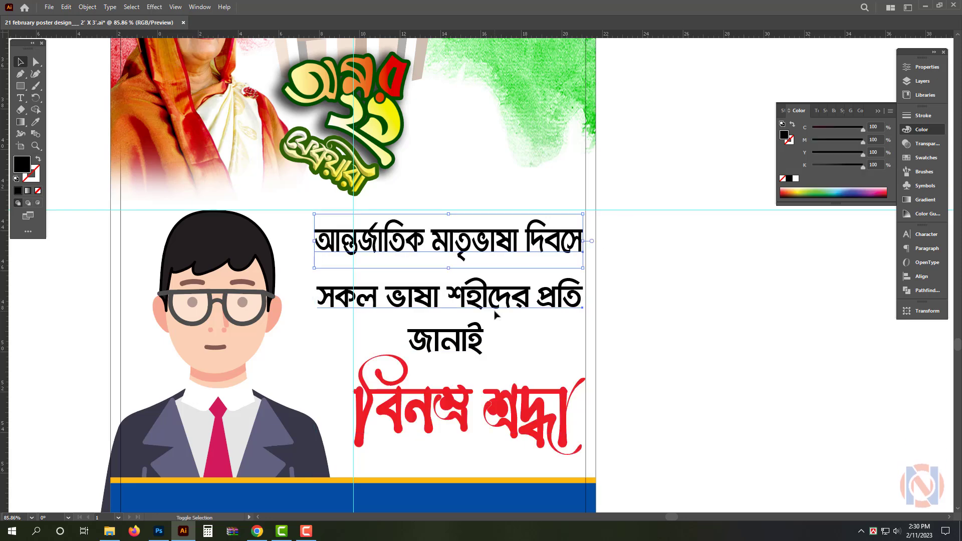
pyautogui.click(702, 226)
pyautogui.click(507, 304)
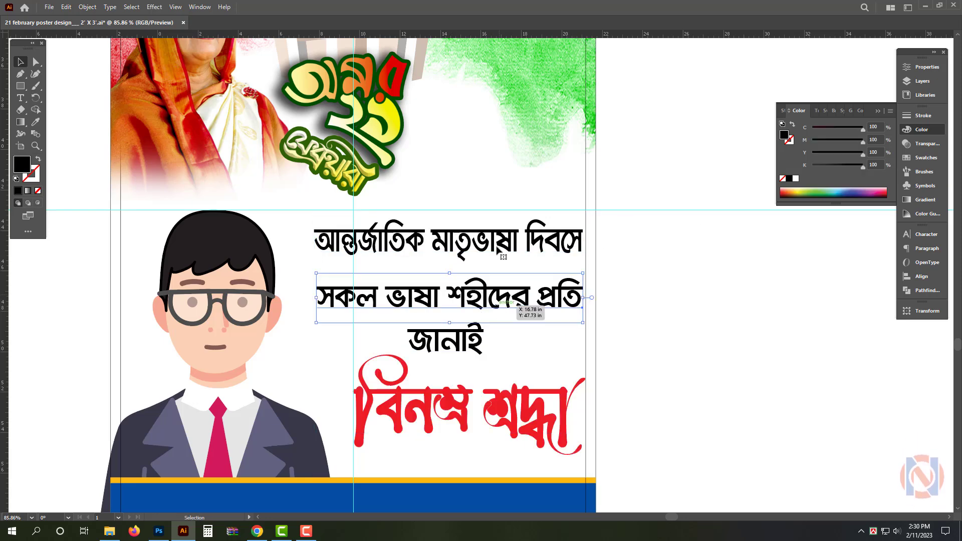
pyautogui.moveTo(495, 249); pyautogui.dragTo(495, 254)
pyautogui.click(500, 261)
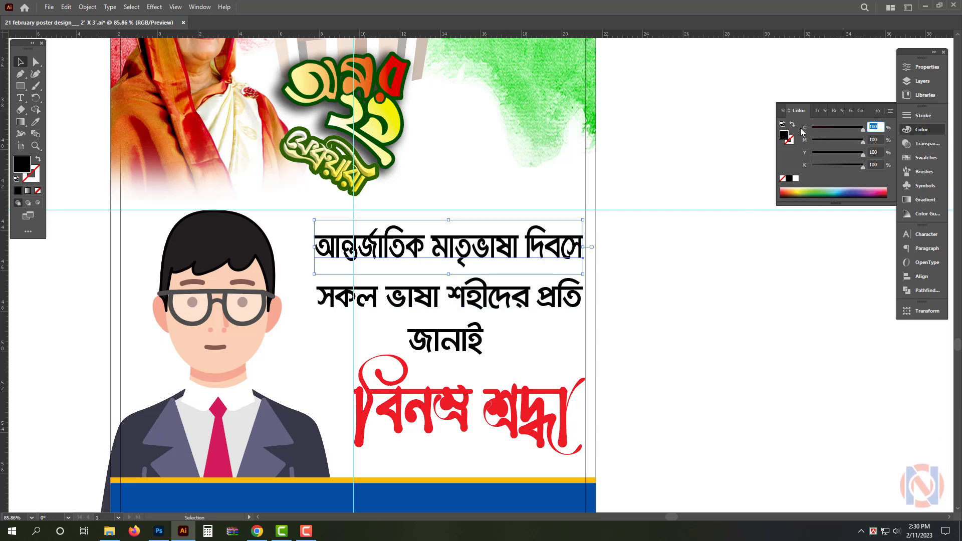
pyautogui.write('100')
pyautogui.press('Tab')
pyautogui.write('0')
pyautogui.press('Return')
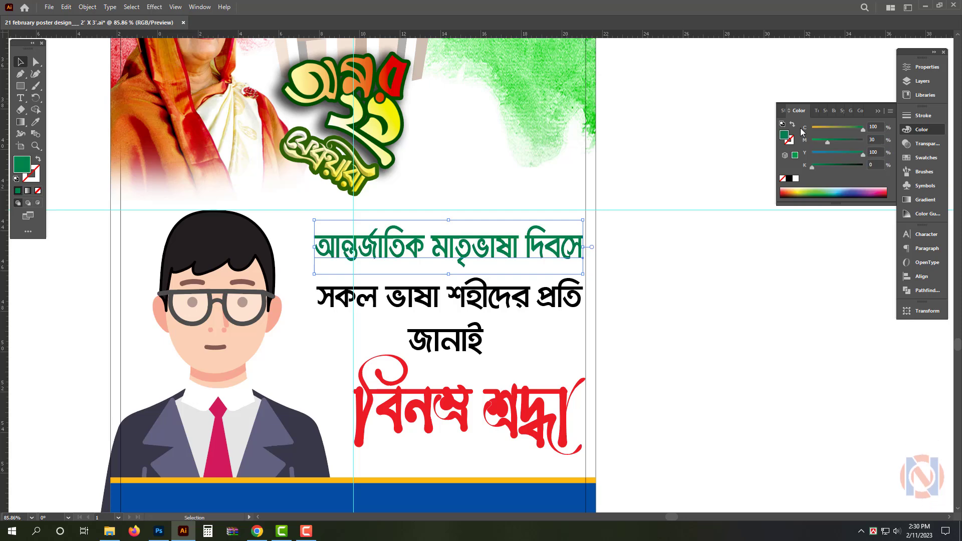
# Step: Fill the second message line and "জানাই" with blue, using 100% cyan
pyautogui.click(527, 291)
pyautogui.keyDown('shift'); pyautogui.click(451, 351); pyautogui.keyUp('shift')
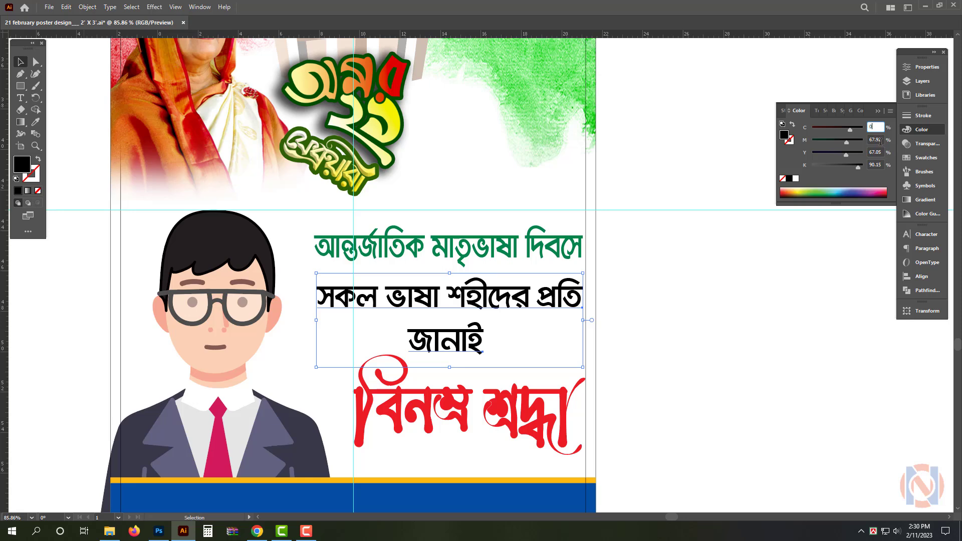
pyautogui.write('100')
pyautogui.press('Tab')
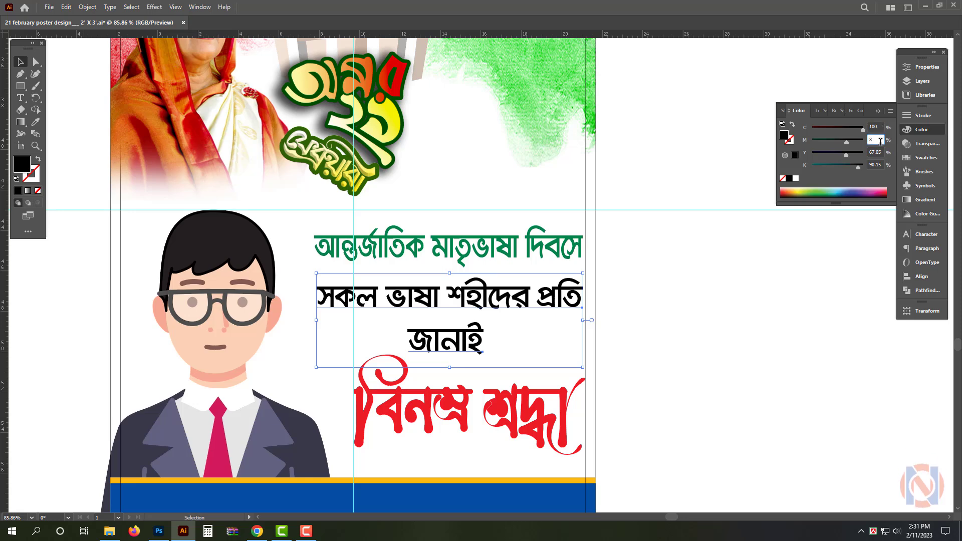
pyautogui.press('Return')
pyautogui.click(531, 406)
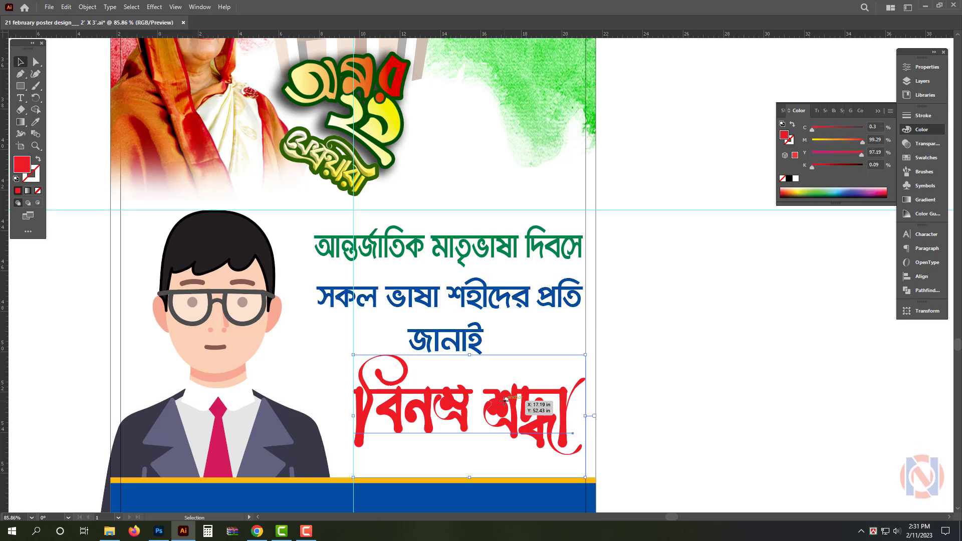
pyautogui.click(684, 389)
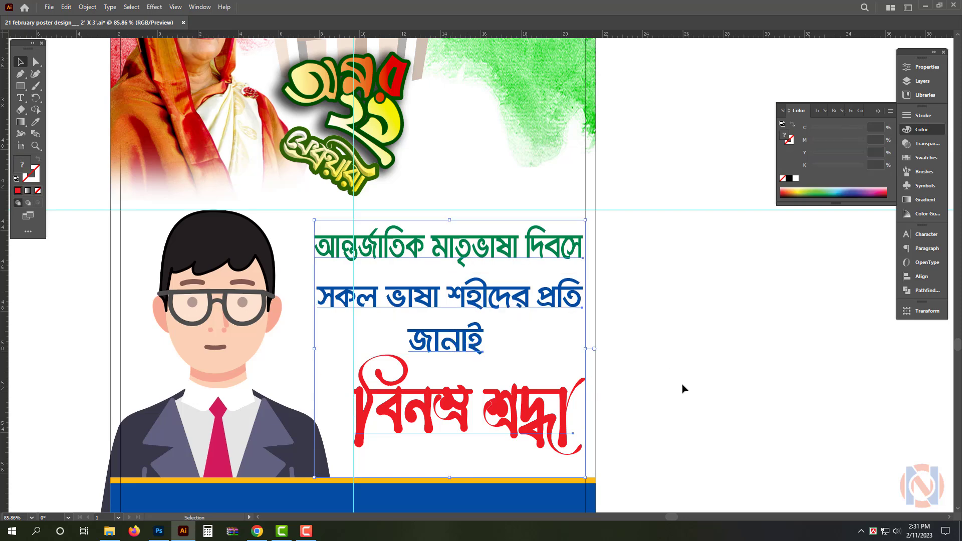
# Step: Change the font of the two blue lines to Li Alinur Bashundhara ANSI V2
pyautogui.click(471, 355)
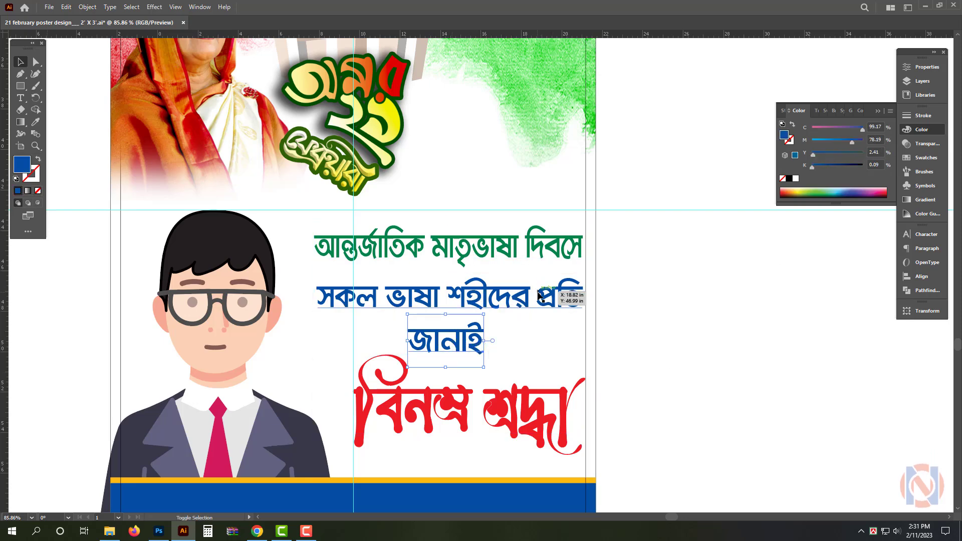
pyautogui.press('a')
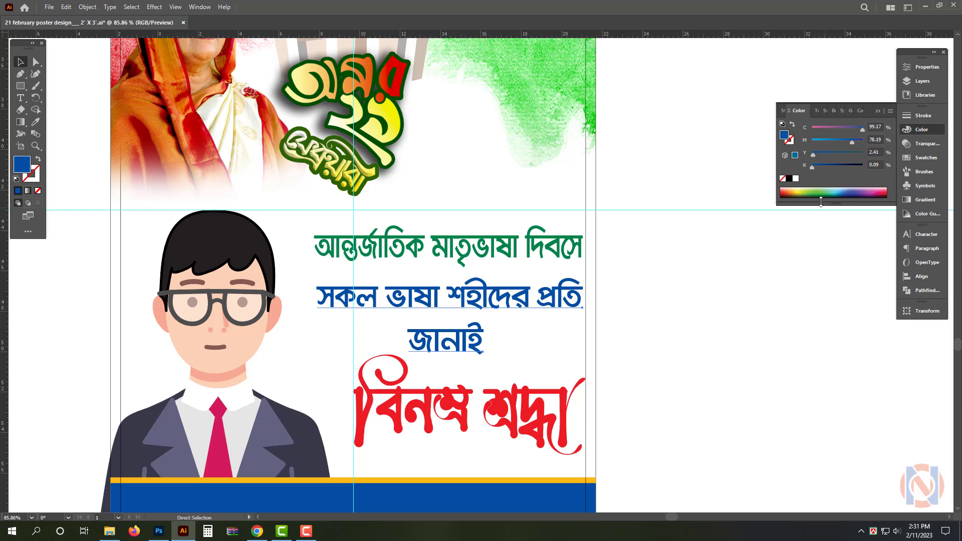
pyautogui.hotkey('ctrl', 't')
pyautogui.click(846, 245)
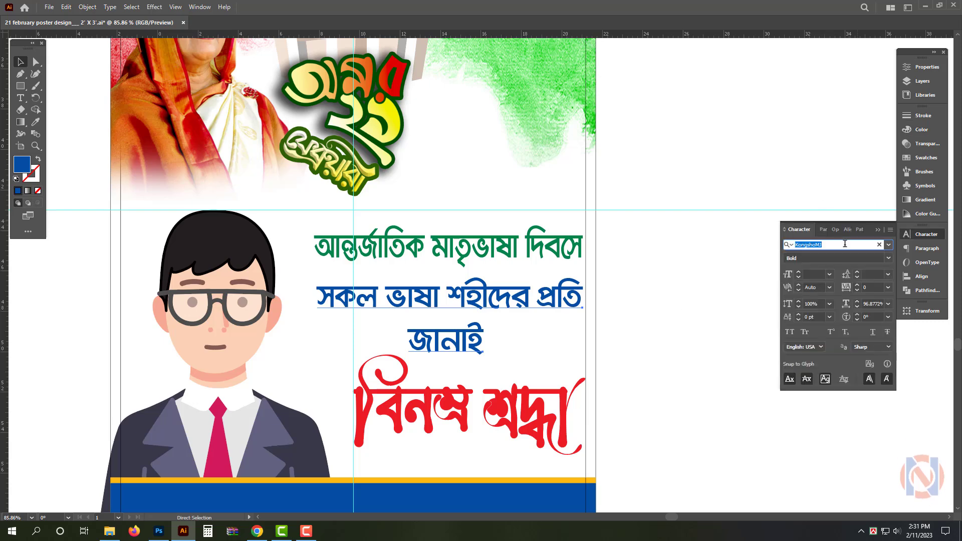
pyautogui.write('li')
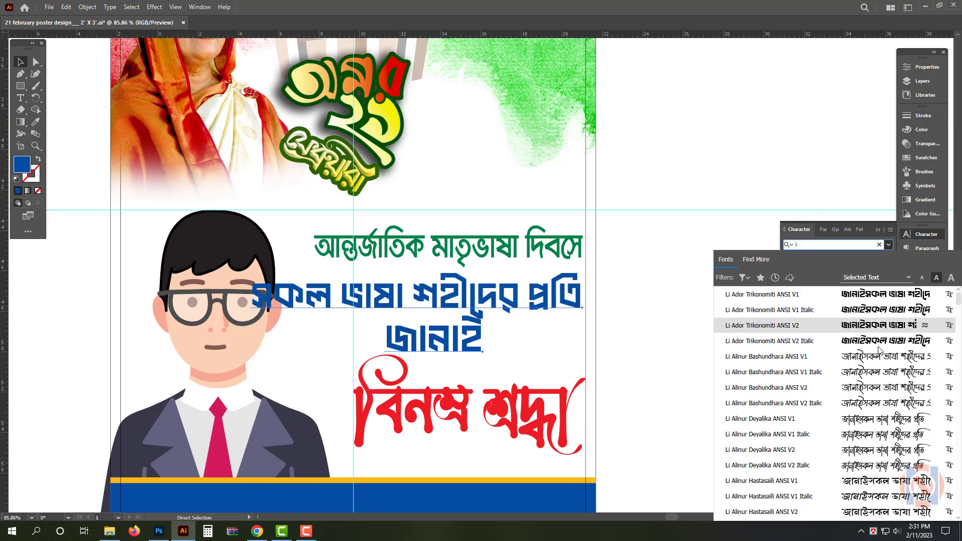
pyautogui.click(875, 386)
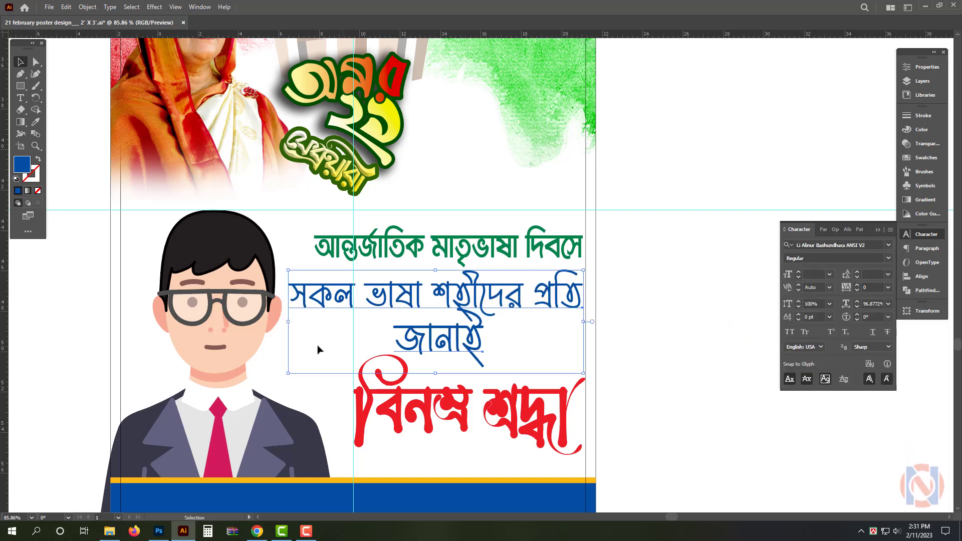
# Step: Scale the two blue lines down to the green line's width and move "জানাই" slightly lower
pyautogui.moveTo(290, 324); pyautogui.dragTo(314, 321)
pyautogui.click(653, 308)
pyautogui.moveTo(471, 339); pyautogui.dragTo(473, 359)
# Step: Move the green and blue lines slightly up and the red "বিনম্র শ্রদ্ধা" text slightly down
pyautogui.keyDown('shift'); pyautogui.click(489, 308); pyautogui.keyUp('shift')
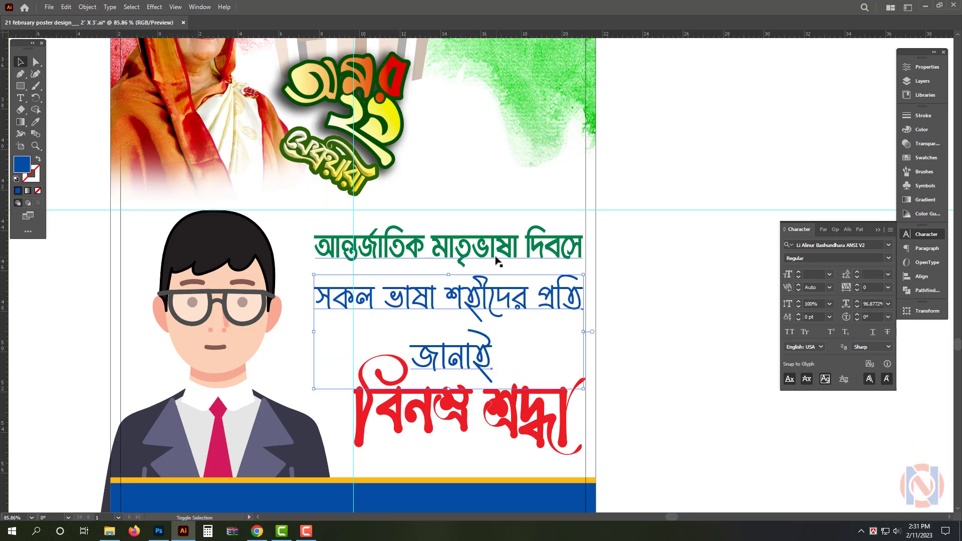
pyautogui.keyDown('shift'); pyautogui.click(497, 256); pyautogui.keyUp('shift')
pyautogui.moveTo(521, 254); pyautogui.dragTo(521, 244)
pyautogui.click(654, 303)
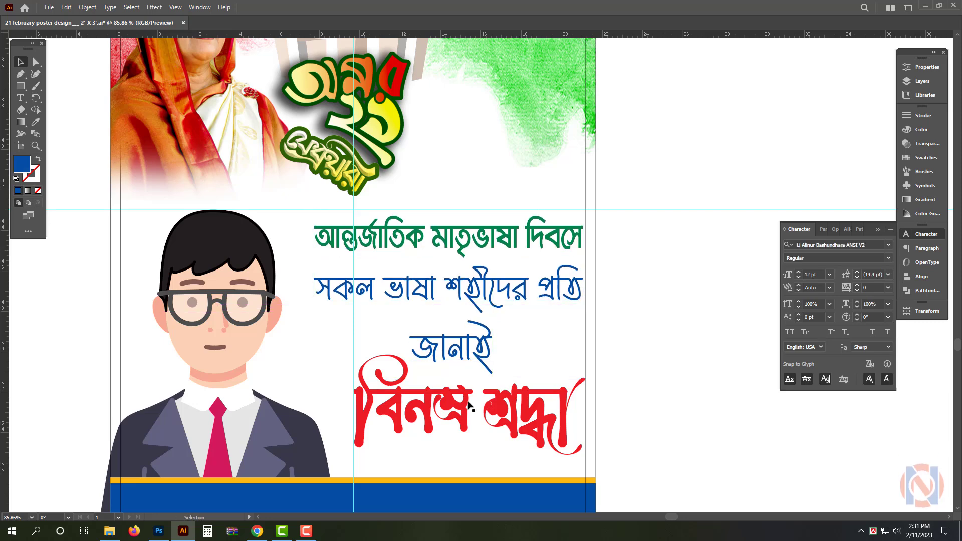
pyautogui.moveTo(513, 408); pyautogui.dragTo(546, 406)
pyautogui.click(645, 322)
pyautogui.click(627, 365)
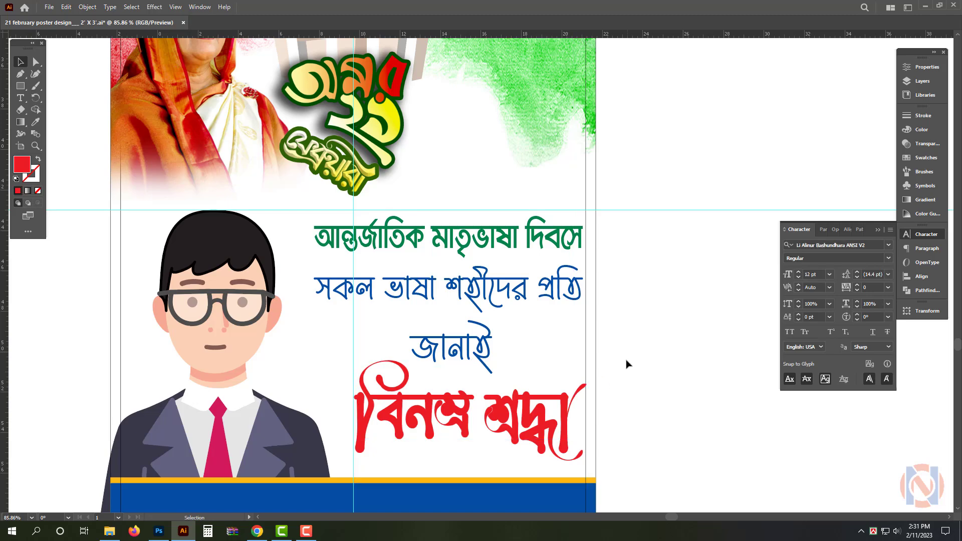
# Step: Draw a red circle over the green watercolour area near the poster's right edge
pyautogui.scroll(-3, 569, 341)
pyautogui.moveTo(628, 267); pyautogui.dragTo(597, 320)
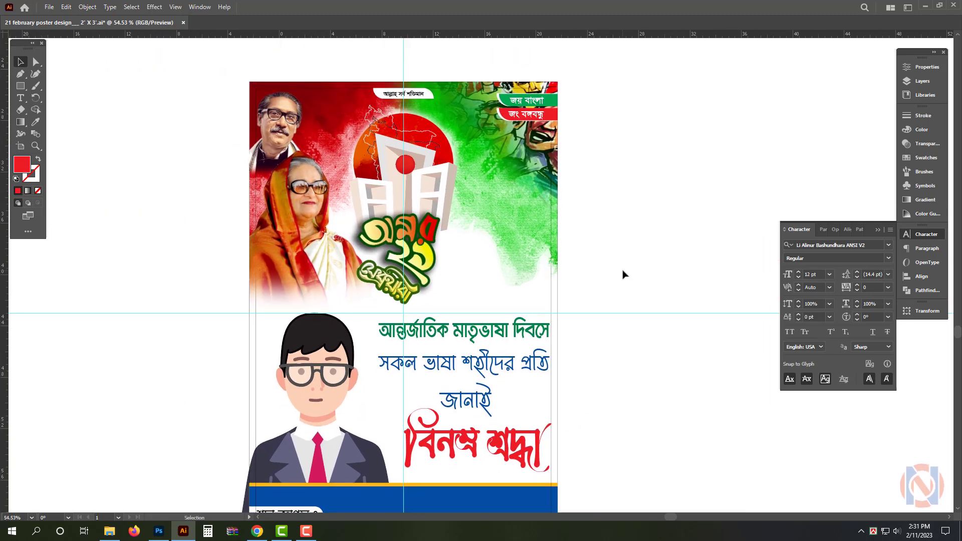
pyautogui.scroll(-2, 571, 239)
pyautogui.scroll(4, 666, 296)
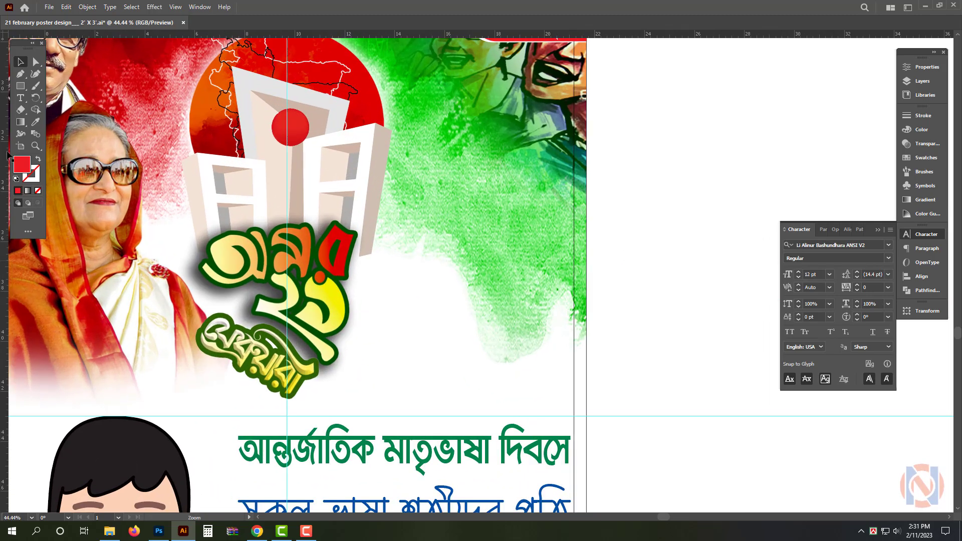
pyautogui.moveTo(21, 90); pyautogui.dragTo(50, 106)
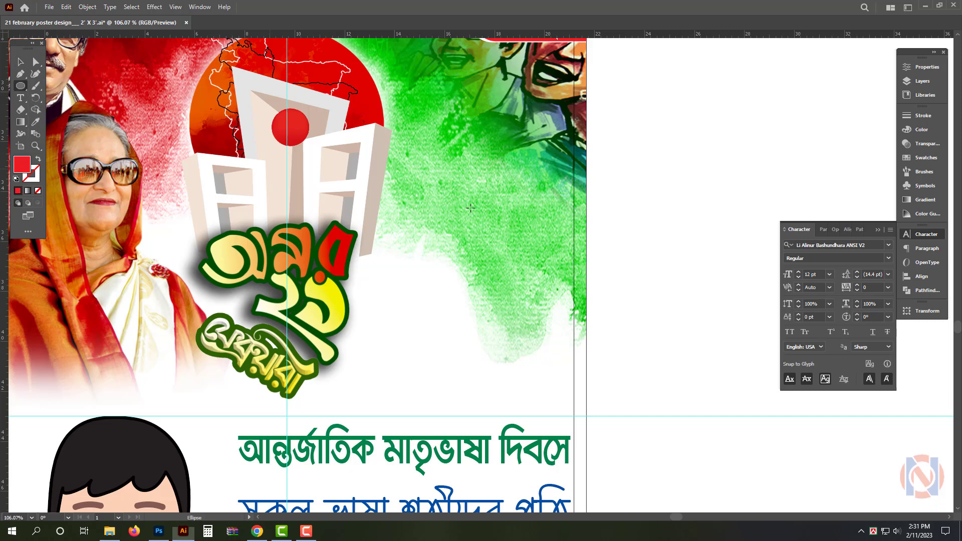
pyautogui.moveTo(527, 237); pyautogui.dragTo(571, 281)
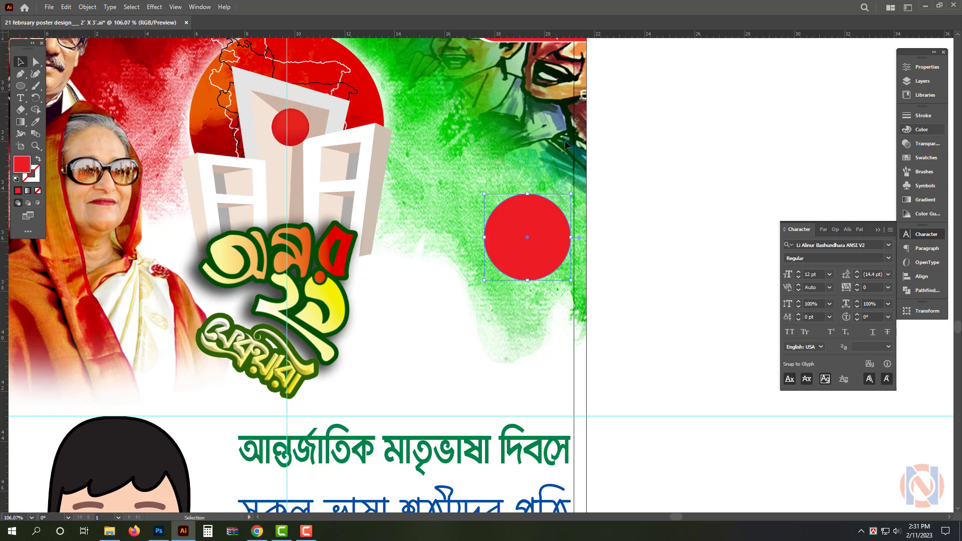
# Step: Fill the red circle with 100% cyan and enlarge it to about 4.87 in across
pyautogui.click(922, 129)
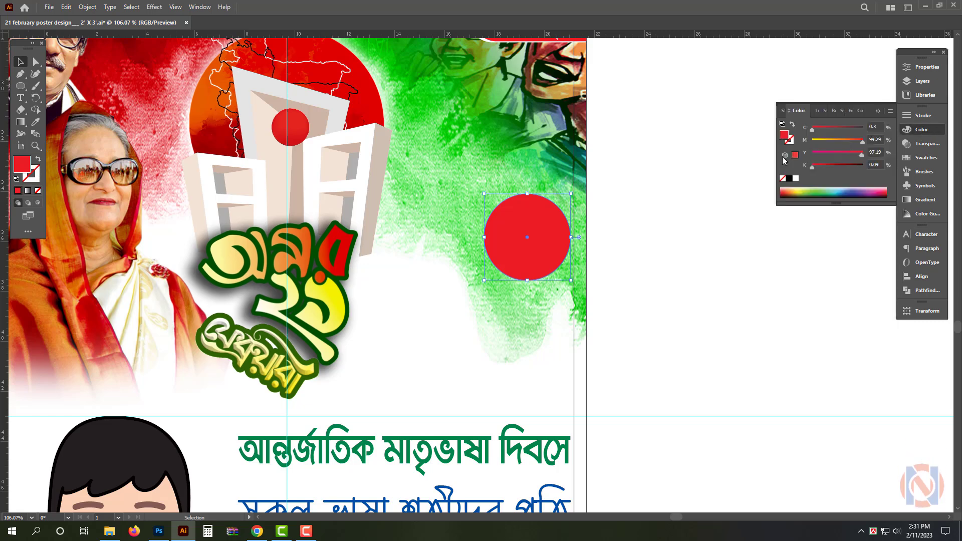
pyautogui.click(797, 179)
pyautogui.hotkey('ctrl', 'space')
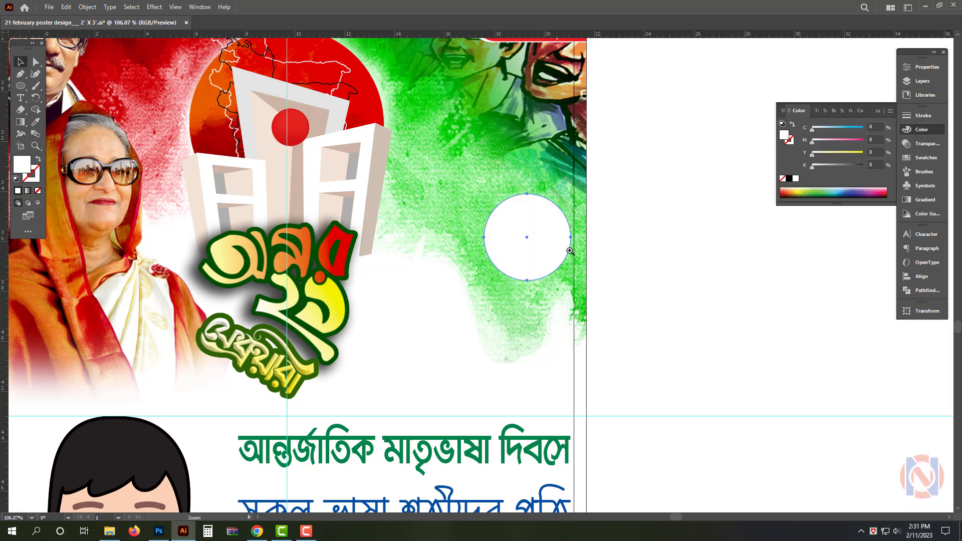
pyautogui.moveTo(542, 237); pyautogui.dragTo(807, 178)
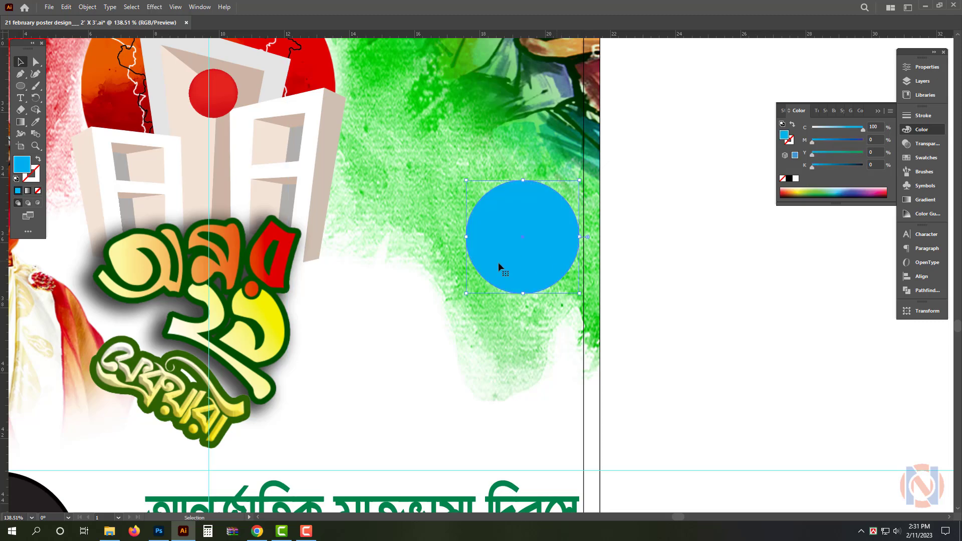
pyautogui.moveTo(466, 237); pyautogui.dragTo(421, 237)
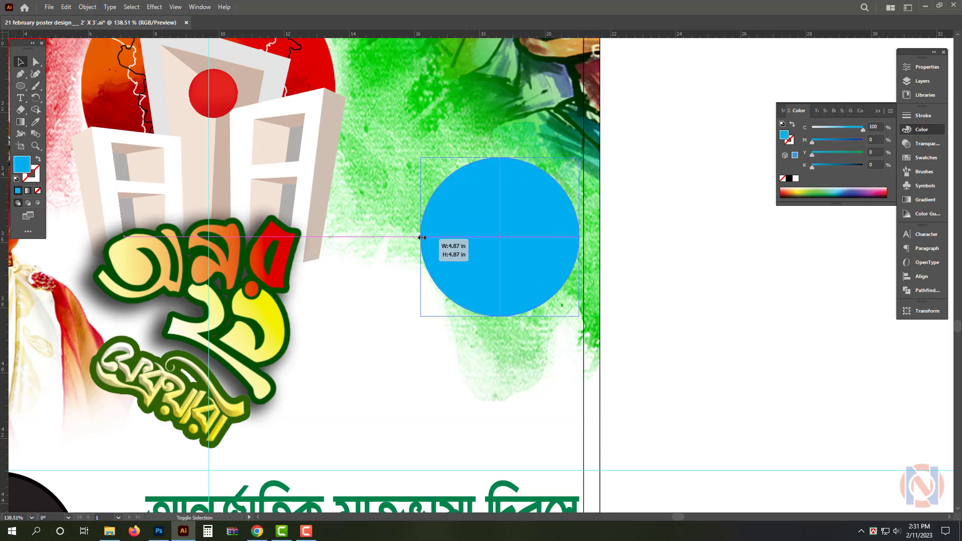
# Step: Add an inner circle to the cyan circle with a -0.2 in path offset and fill it white
pyautogui.hotkey('alt', 'o')
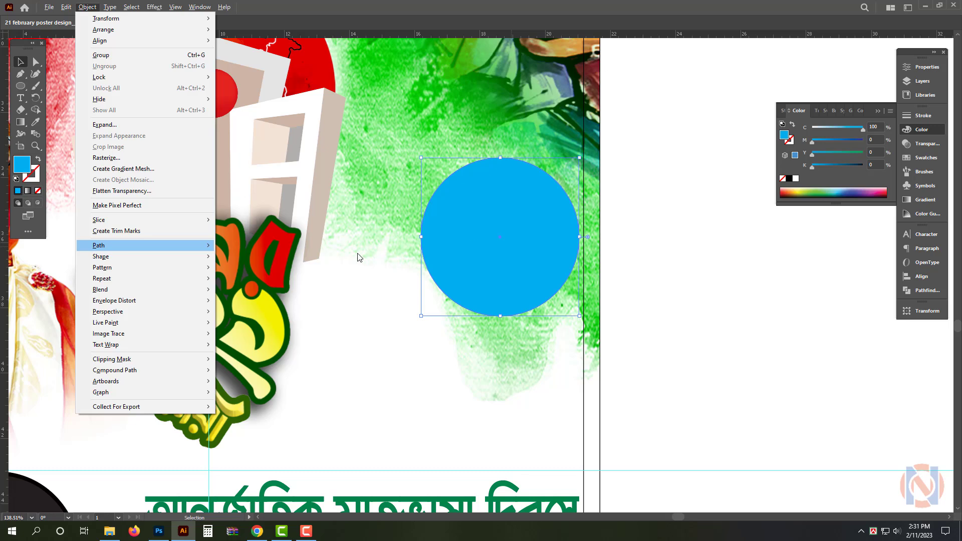
pyautogui.moveTo(206, 247)
pyautogui.click(246, 282)
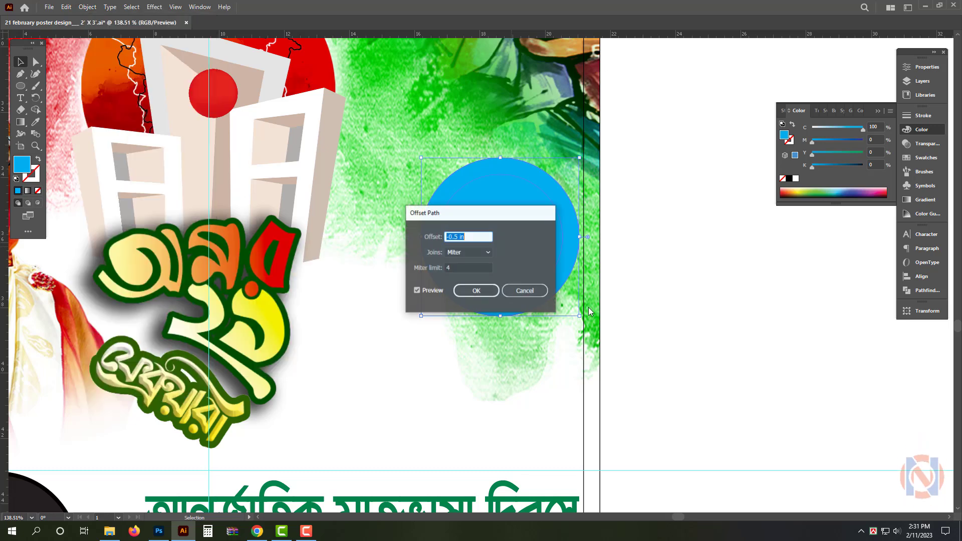
pyautogui.write('-')
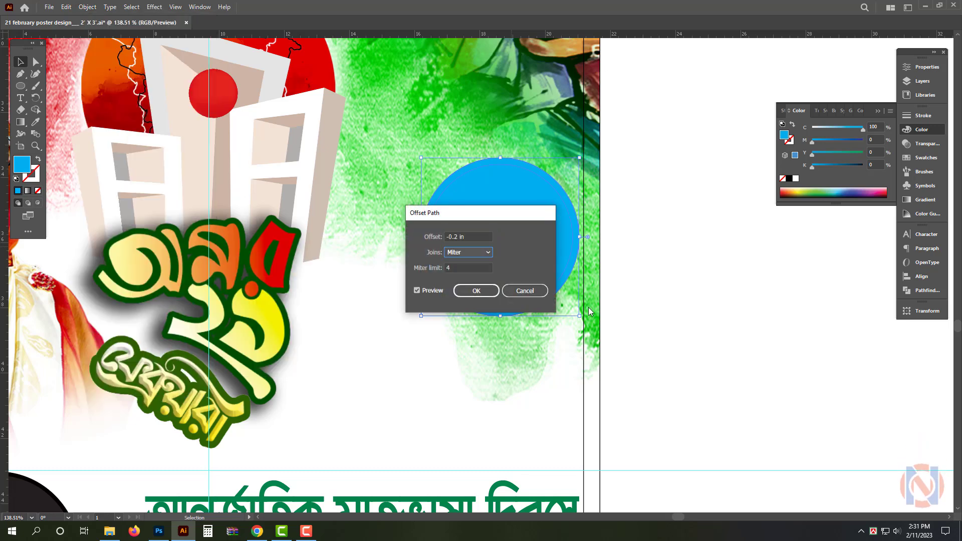
pyautogui.press('Return')
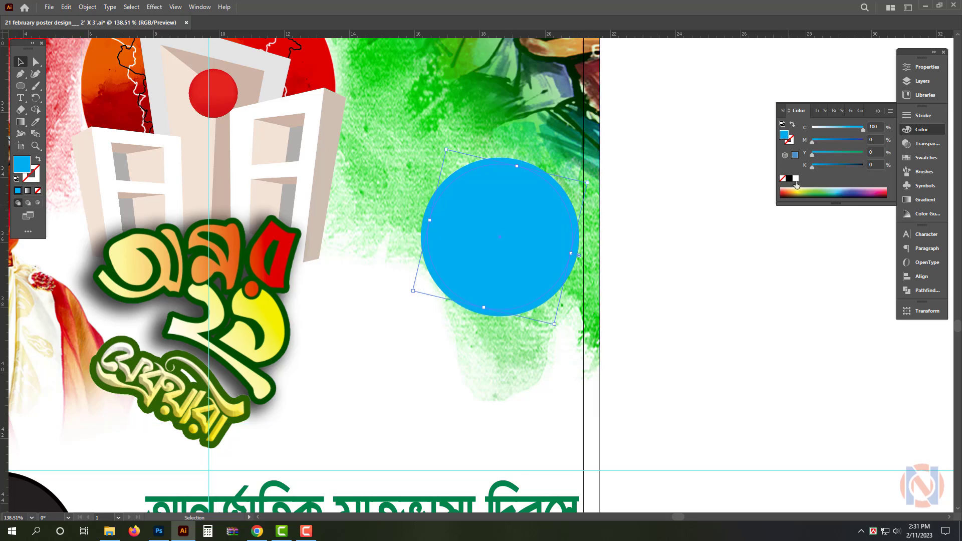
pyautogui.click(796, 180)
pyautogui.click(555, 252)
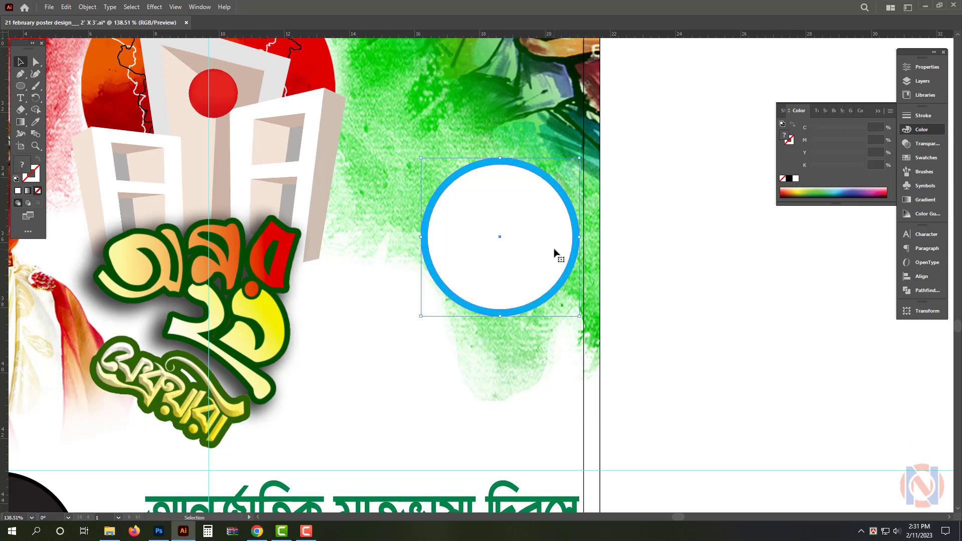
# Step: Duplicate the ringed circle diagonally below the original, scale the copy down slightly and position the two circles touching
pyautogui.scroll(-5, 486, 217)
pyautogui.press('v')
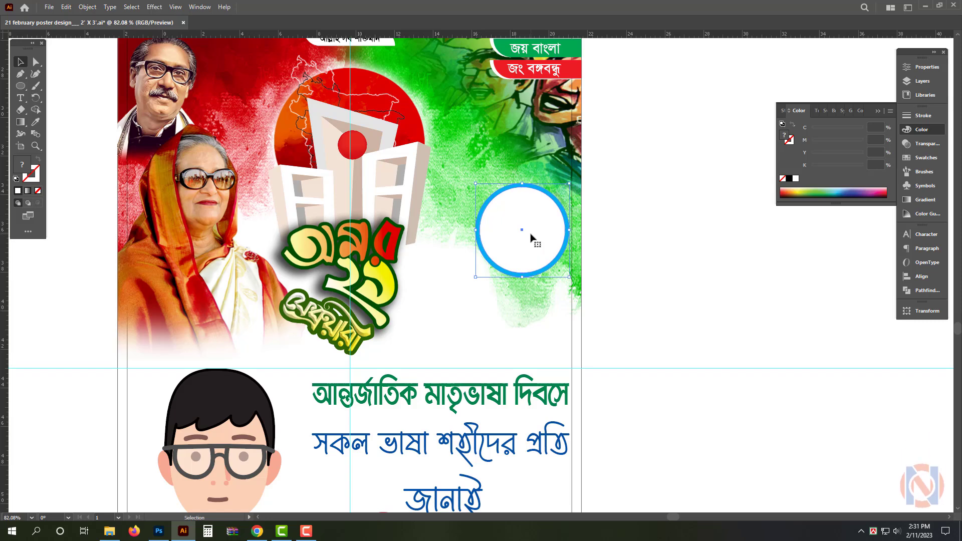
pyautogui.moveTo(531, 236); pyautogui.dragTo(471, 297)
pyautogui.moveTo(537, 217); pyautogui.dragTo(540, 219)
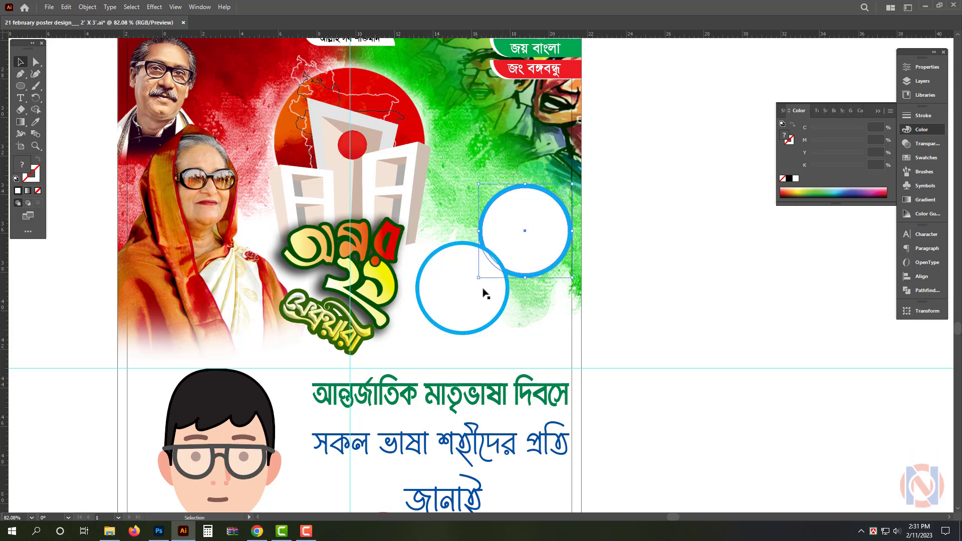
pyautogui.click(486, 295)
pyautogui.moveTo(413, 337)
pyautogui.mouseDown()
pyautogui.moveTo(430, 329)
pyautogui.moveTo(405, 346)
pyautogui.moveTo(421, 348)
pyautogui.mouseUp()
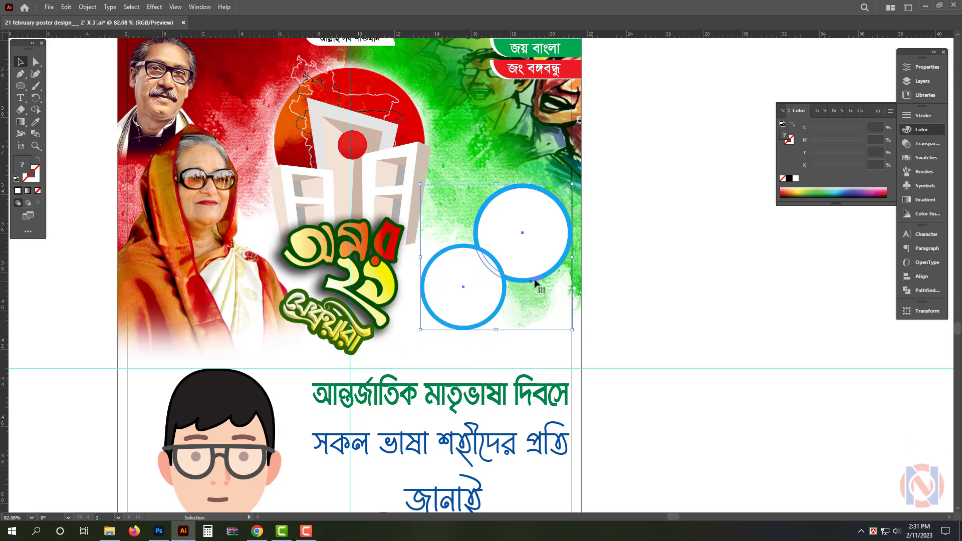
pyautogui.moveTo(542, 246); pyautogui.dragTo(541, 250)
pyautogui.click(623, 275)
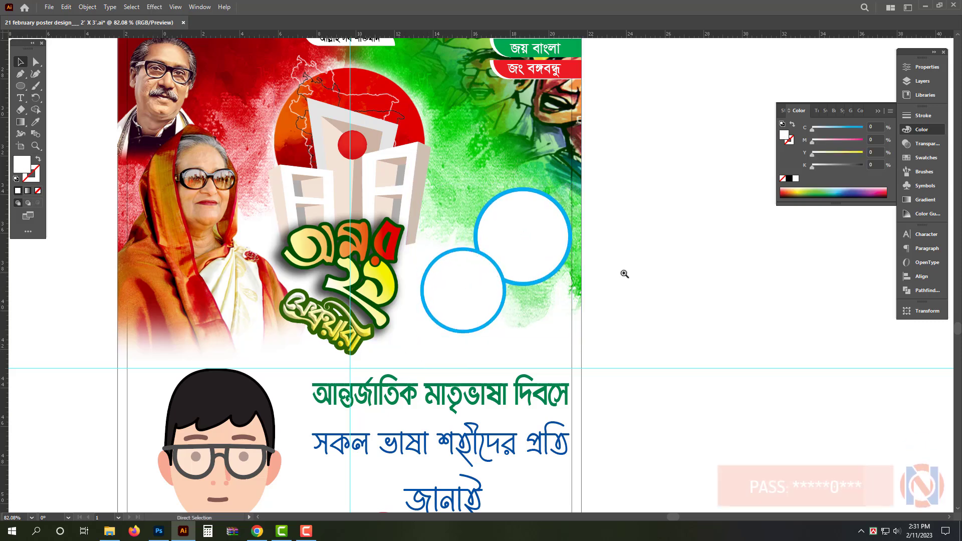
# Step: Enlarge the crowd illustration in the poster's upper-right corner to about 14.16 by 12.88 in and hide the guides
pyautogui.moveTo(623, 275); pyautogui.dragTo(591, 275)
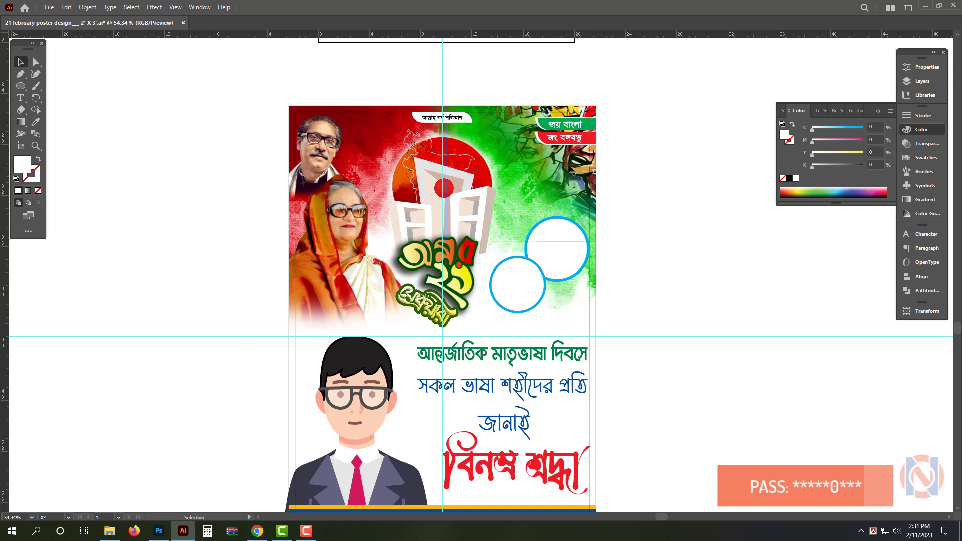
pyautogui.click(566, 201)
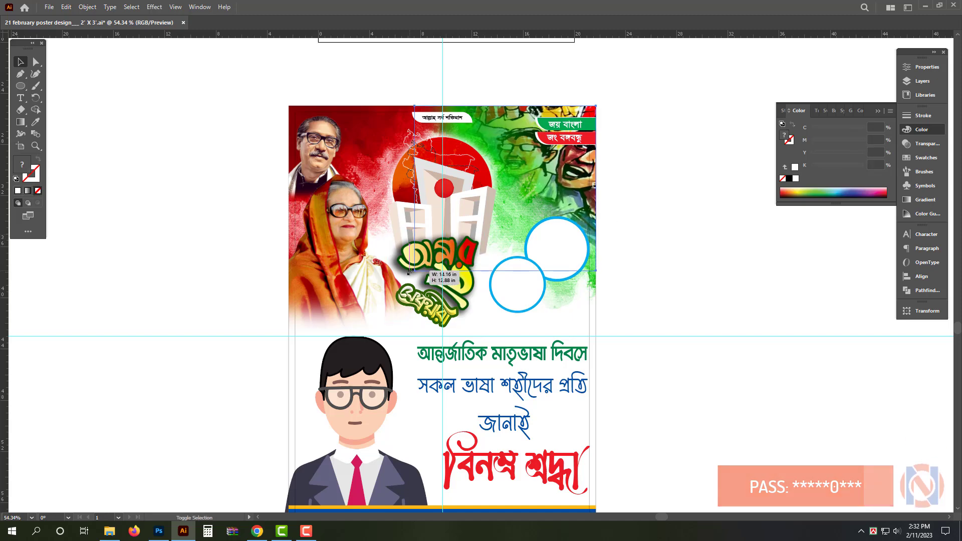
pyautogui.click(623, 267)
pyautogui.moveTo(623, 266); pyautogui.dragTo(534, 262)
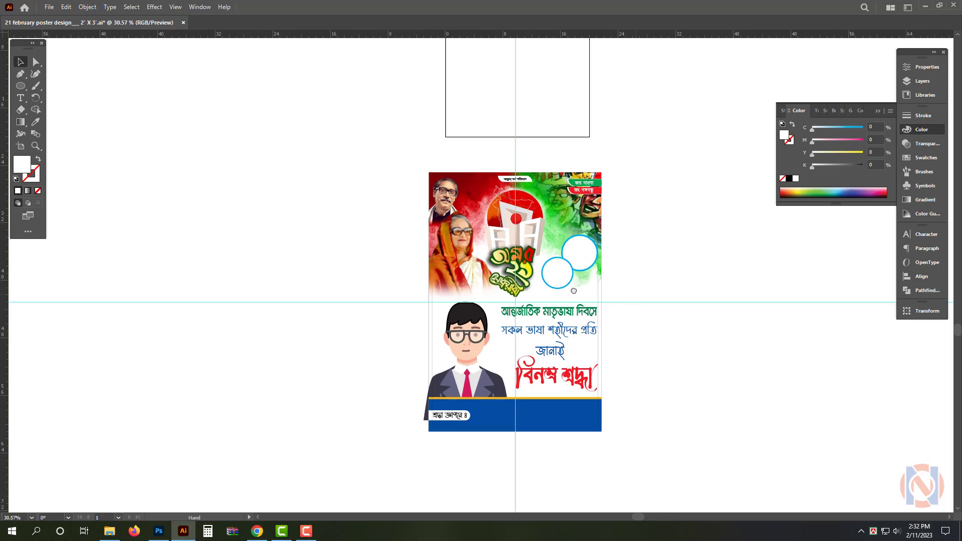
pyautogui.moveTo(664, 301); pyautogui.dragTo(583, 291)
pyautogui.moveTo(489, 337); pyautogui.dragTo(548, 372)
pyautogui.hotkey('ctrl', ';')
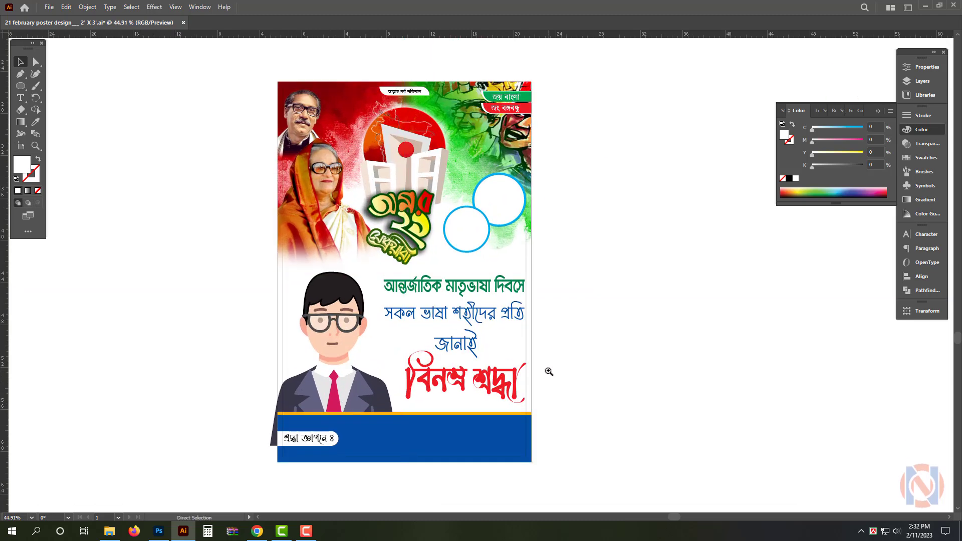
pyautogui.click(531, 359)
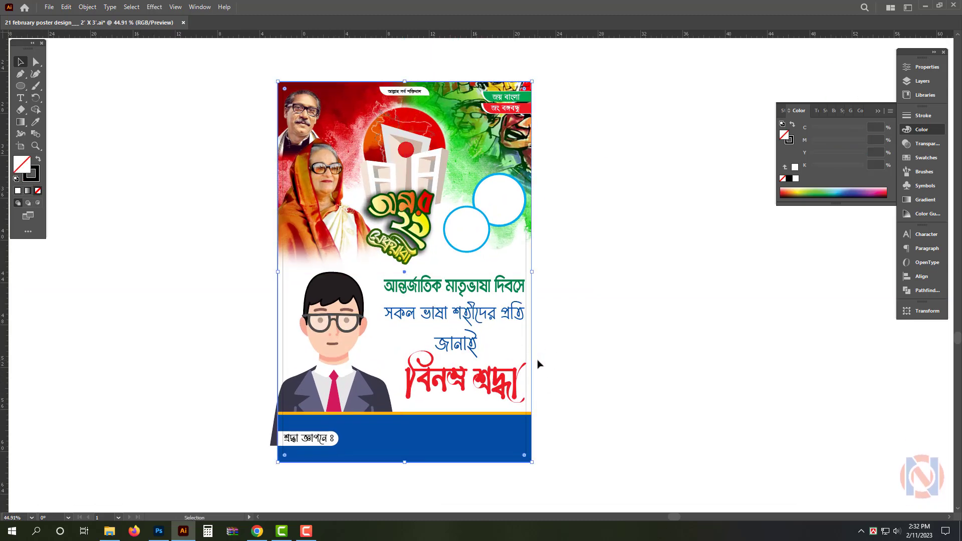
# Step: Bring the leafy branch image onto the poster and enlarge it to span the area behind the message text
pyautogui.moveTo(562, 302); pyautogui.dragTo(533, 306)
pyautogui.moveTo(648, 307); pyautogui.dragTo(534, 318)
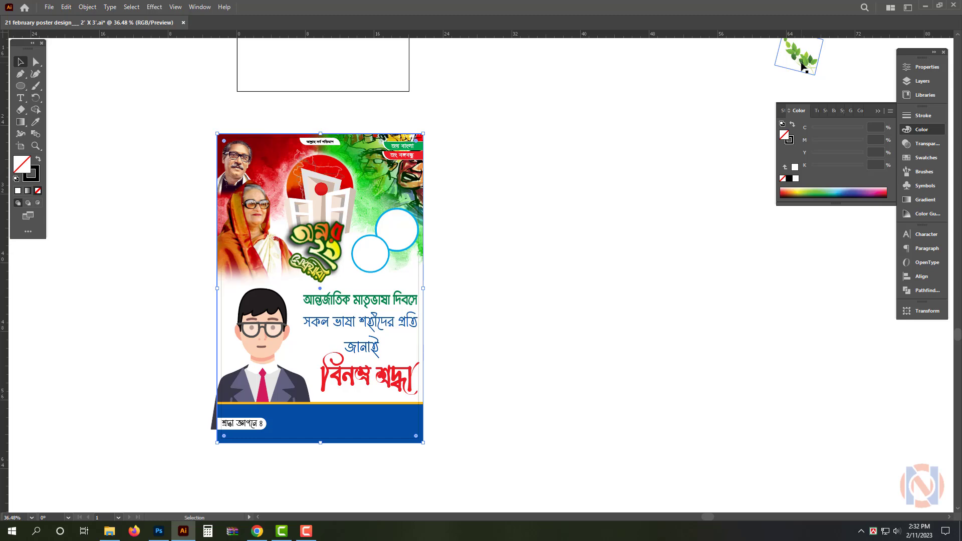
pyautogui.moveTo(802, 66); pyautogui.dragTo(418, 398)
pyautogui.scroll(5, 417, 401)
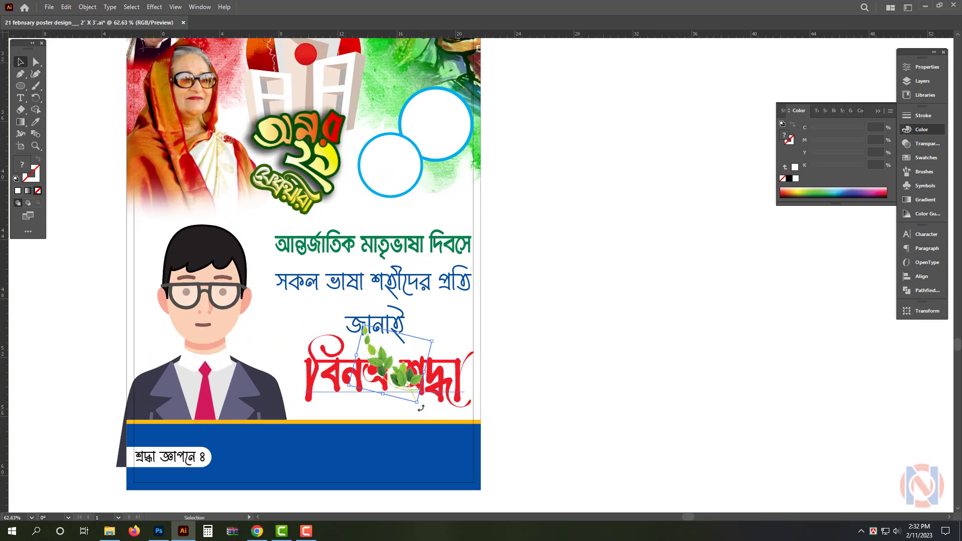
pyautogui.moveTo(420, 406); pyautogui.dragTo(469, 457)
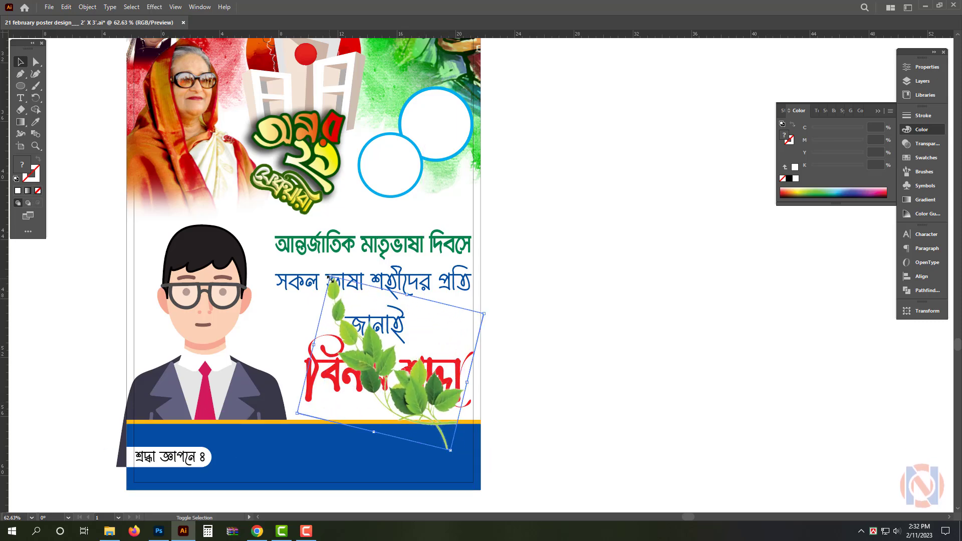
pyautogui.moveTo(330, 279)
pyautogui.mouseDown()
pyautogui.moveTo(301, 282)
pyautogui.moveTo(262, 215)
pyautogui.moveTo(270, 189)
pyautogui.mouseUp()
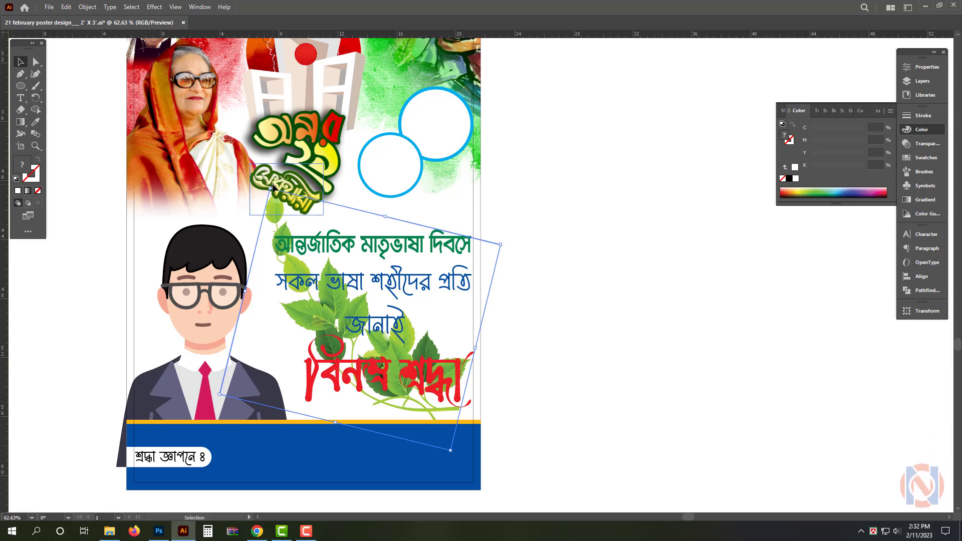
# Step: Set the opacity of the leafy branch behind the message text to 20%
pyautogui.click(927, 144)
pyautogui.doubleClick(872, 126)
pyautogui.write('10')
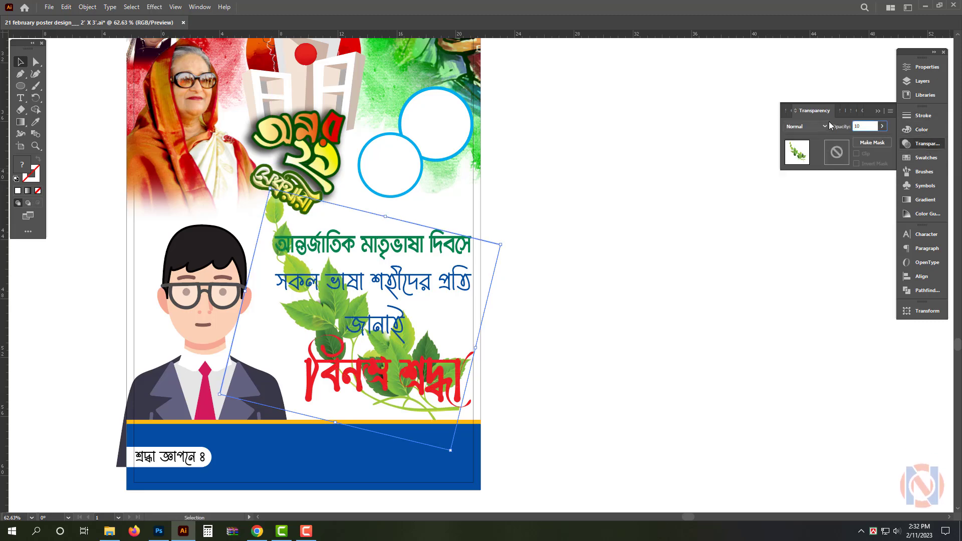
pyautogui.press('Return')
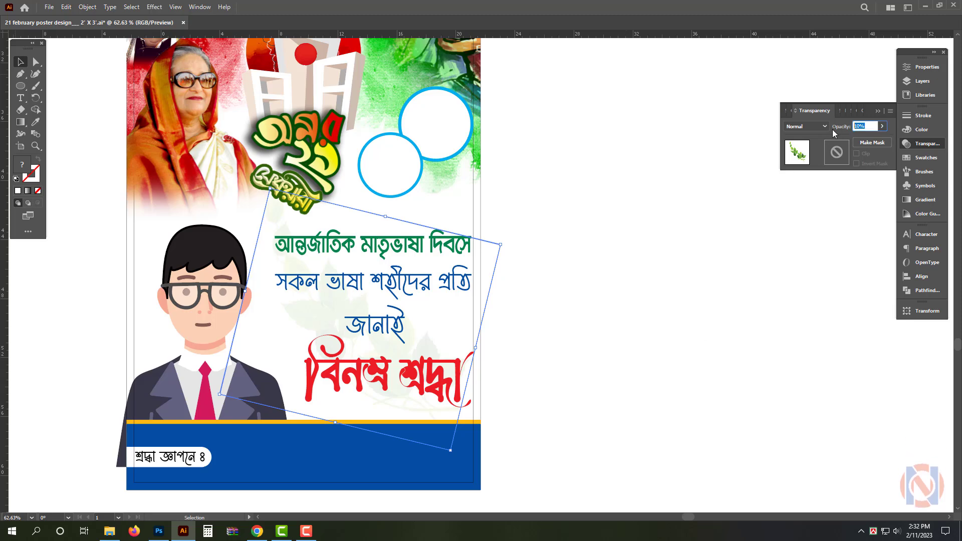
pyautogui.write('20')
pyautogui.press('Return')
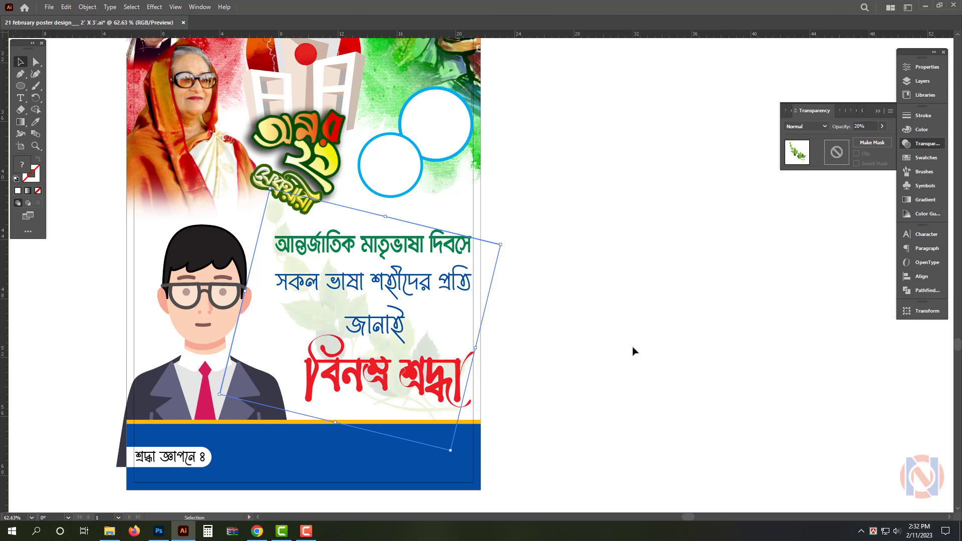
# Step: Duplicate the faded leafy branch up beside the circles, scale the copy down and bring it to the front
pyautogui.click(670, 350)
pyautogui.moveTo(672, 350); pyautogui.dragTo(653, 411)
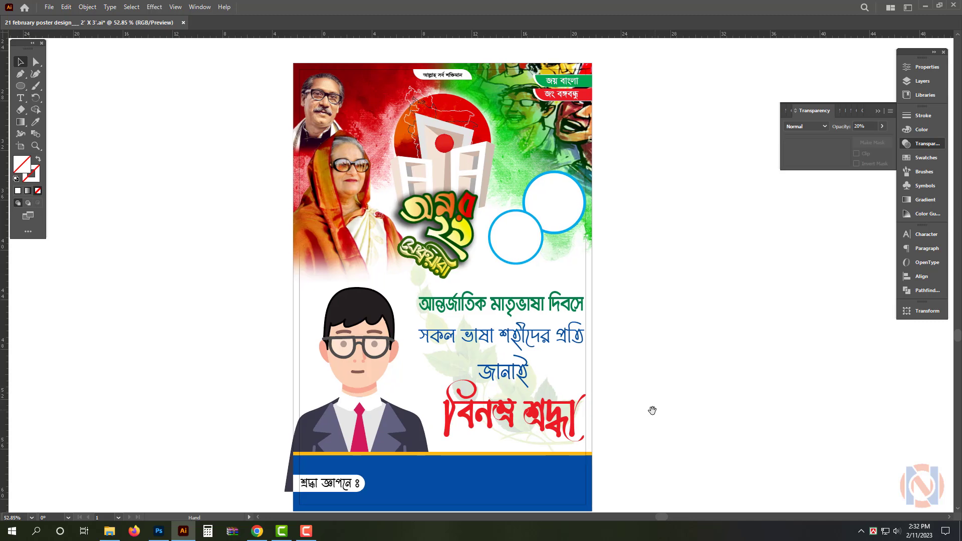
pyautogui.scroll(1, 618, 439)
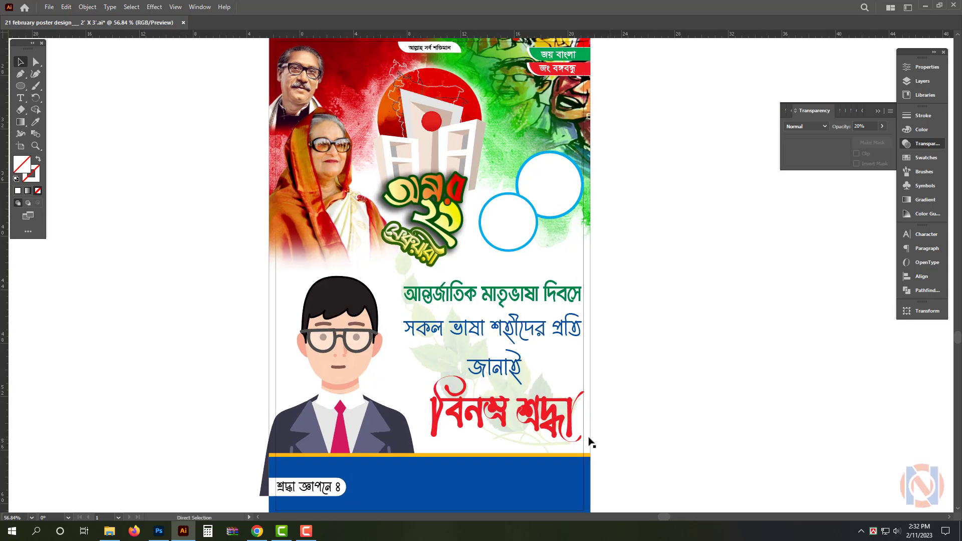
pyautogui.click(437, 376)
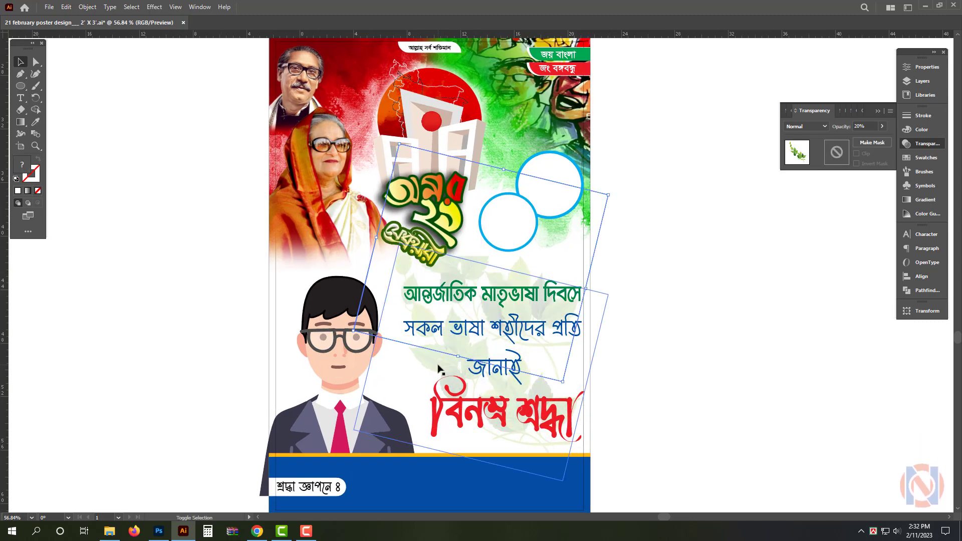
pyautogui.moveTo(457, 357); pyautogui.dragTo(482, 260)
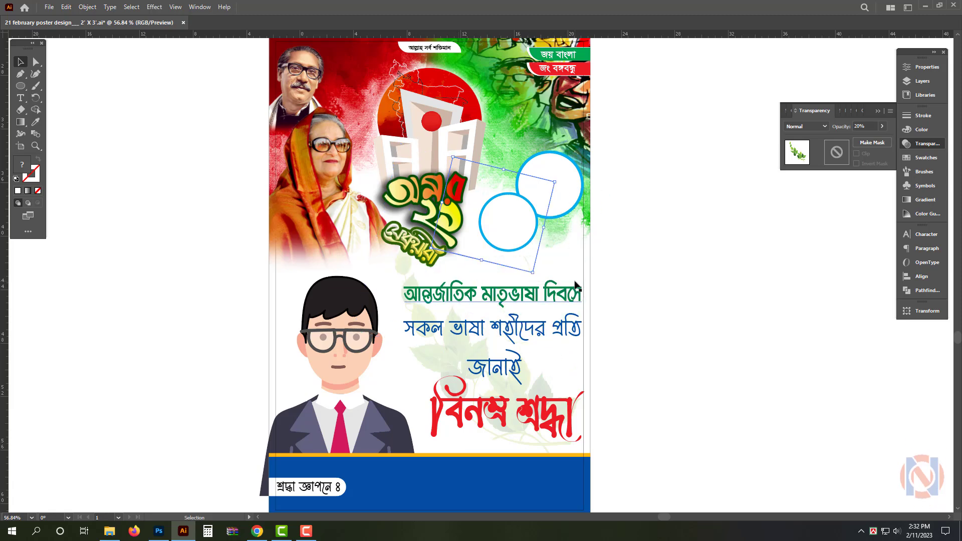
pyautogui.hotkey('ctrl', 'shift', ']')
# Step: Set the small leafy branch copy's opacity to 100%
pyautogui.click(611, 223)
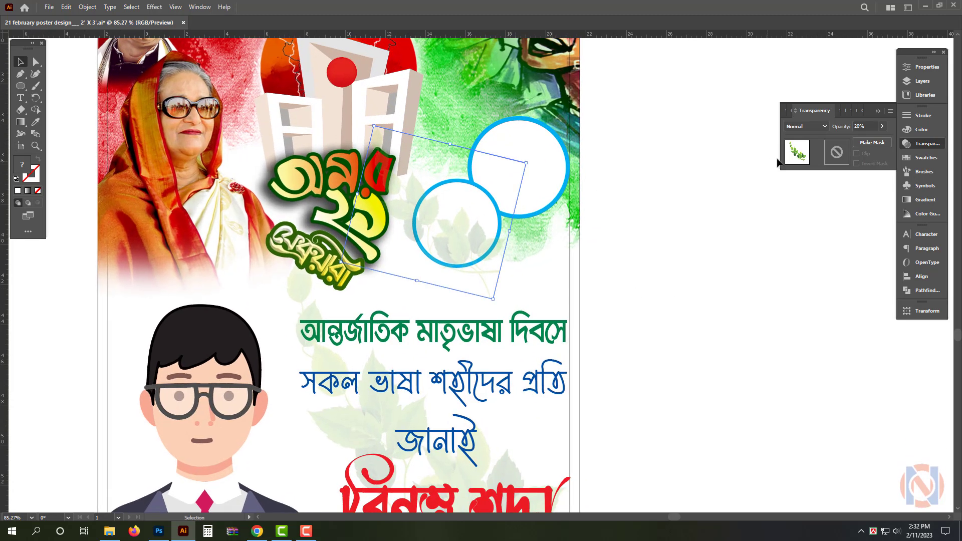
pyautogui.write('100')
pyautogui.press('Return')
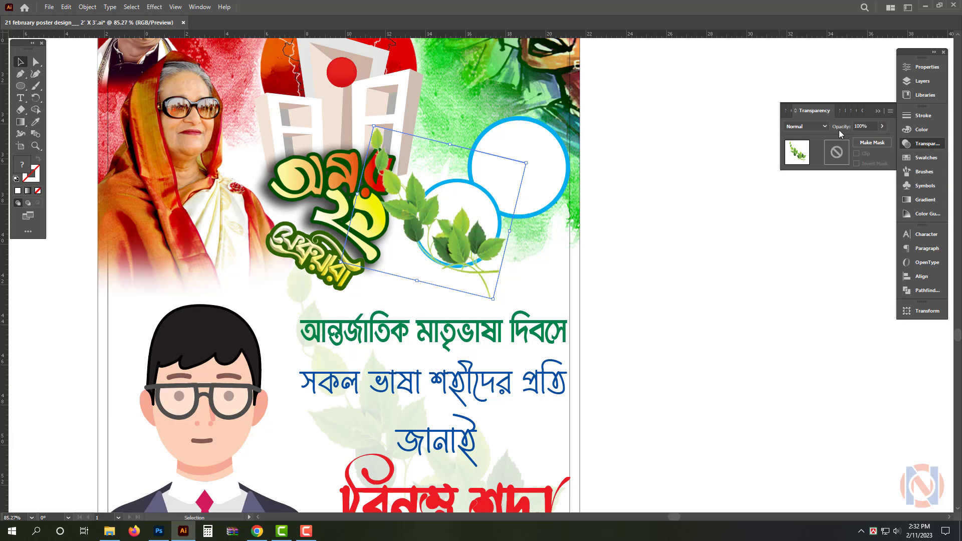
# Step: Rotate the small leafy branch until it lies roughly horizontal and place it just beneath the two white circles
pyautogui.moveTo(492, 258); pyautogui.dragTo(585, 267)
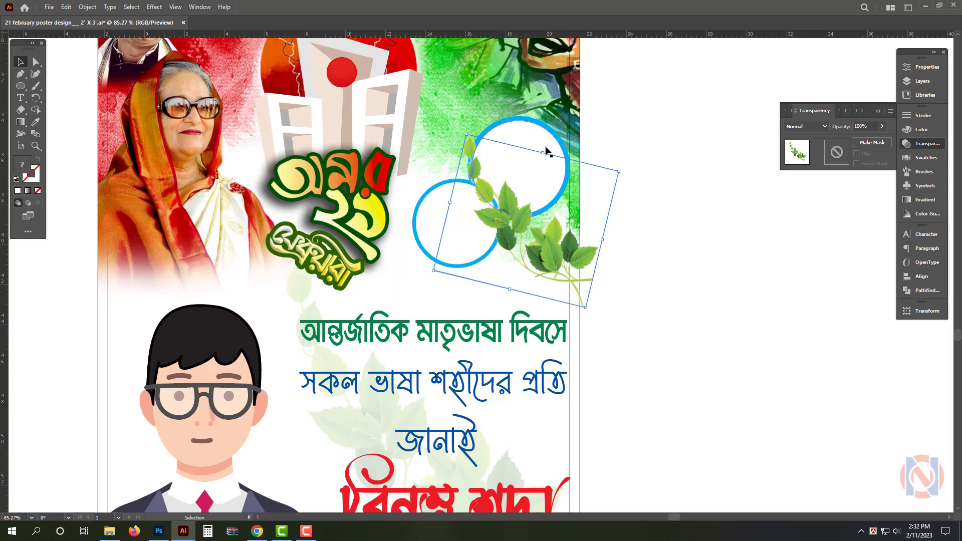
pyautogui.moveTo(547, 149); pyautogui.dragTo(497, 160)
pyautogui.moveTo(545, 261); pyautogui.dragTo(533, 317)
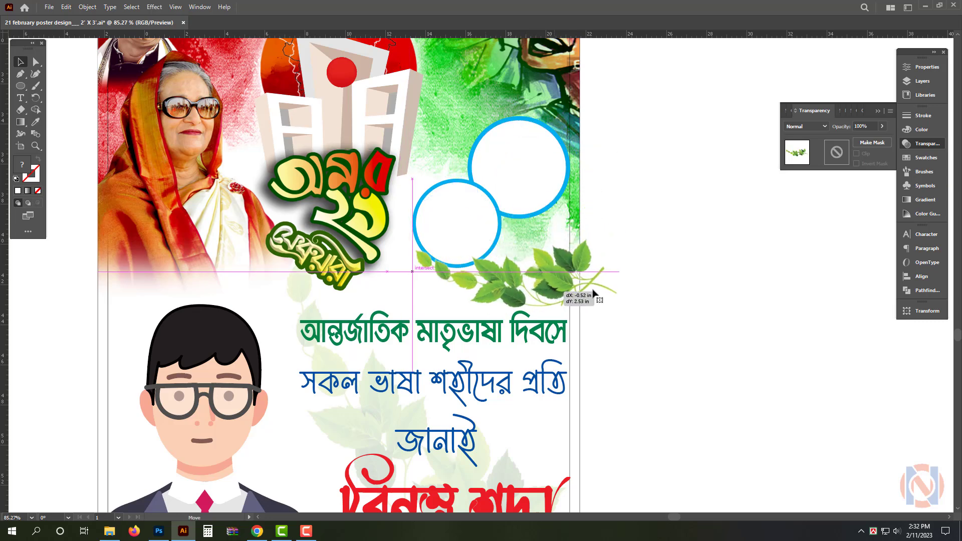
pyautogui.moveTo(620, 294); pyautogui.dragTo(545, 281)
# Step: Select both ringed circles together and move them slightly up, away from the leafy branch
pyautogui.scroll(1, 554, 271)
pyautogui.click(464, 198)
pyautogui.keyDown('shift'); pyautogui.click(501, 150); pyautogui.keyUp('shift')
pyautogui.moveTo(514, 191); pyautogui.dragTo(515, 182)
# Step: Crop the small leafy branch image beneath the circles so that it ends at the poster's right edge
pyautogui.click(506, 281)
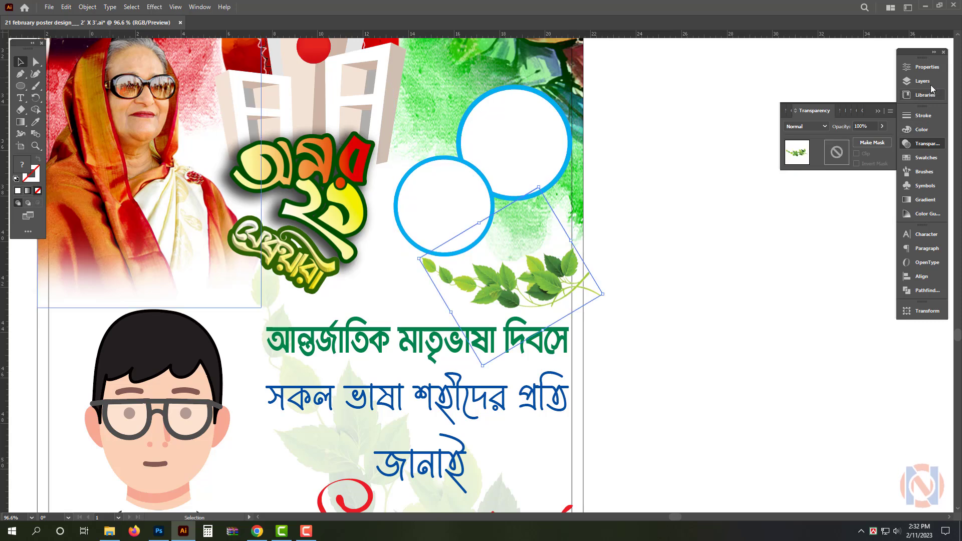
pyautogui.click(926, 67)
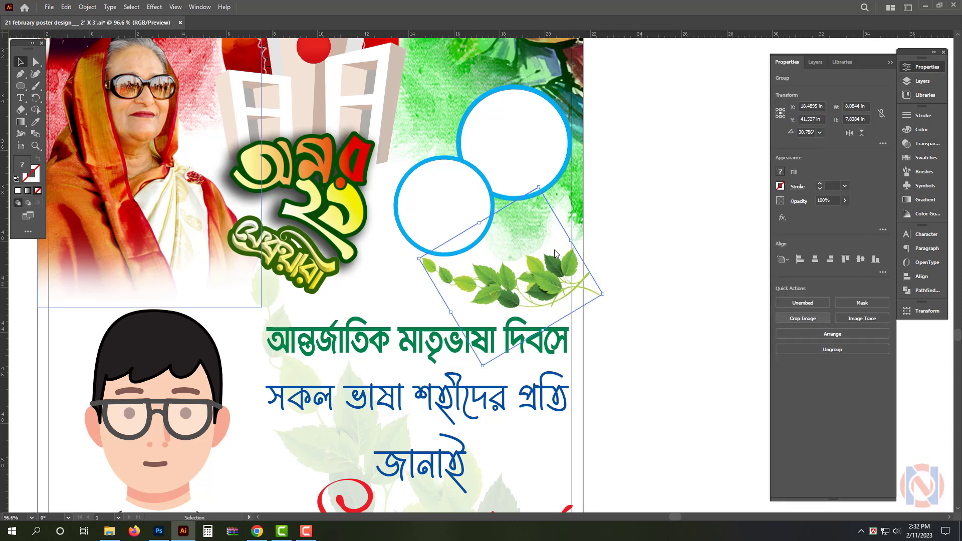
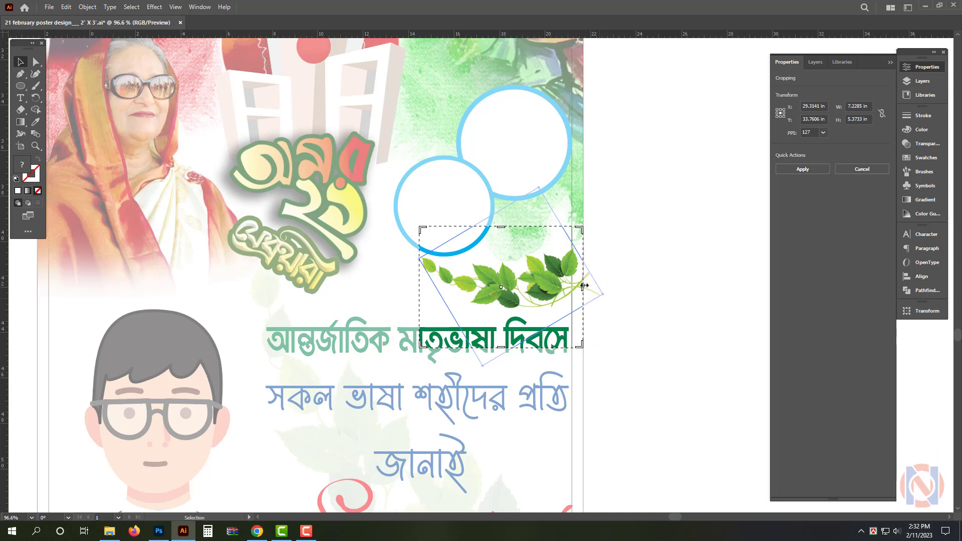
pyautogui.press('Return')
pyautogui.click(672, 283)
# Step: Delete the large faded leafy branch behind the message text
pyautogui.scroll(-2, 627, 350)
pyautogui.moveTo(626, 350); pyautogui.dragTo(608, 163)
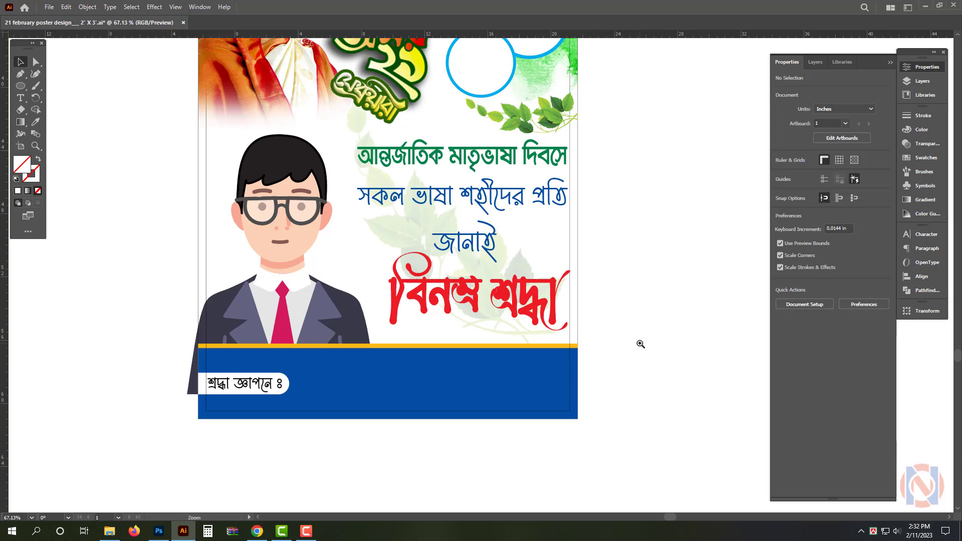
pyautogui.scroll(-1, 641, 345)
pyautogui.moveTo(431, 252); pyautogui.dragTo(453, 273)
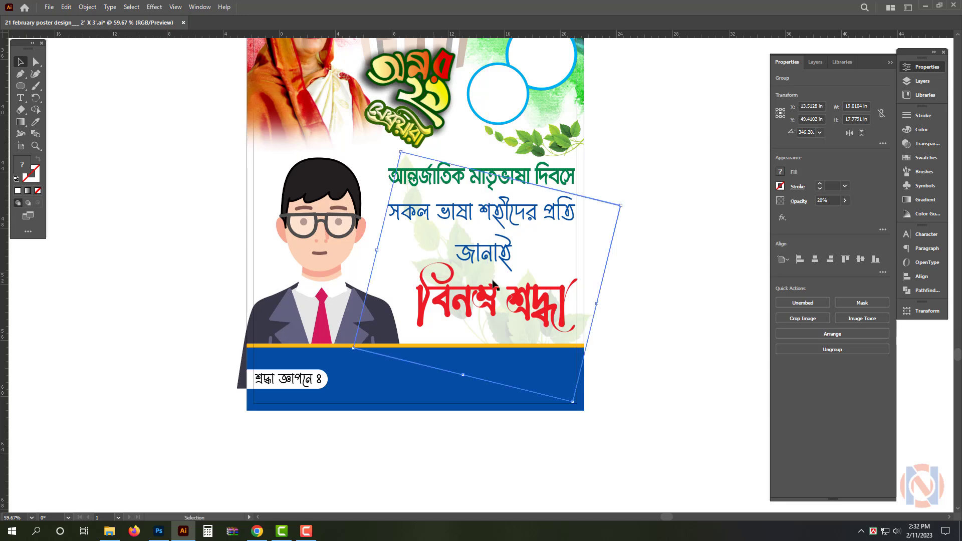
pyautogui.click(620, 231)
pyautogui.moveTo(621, 230); pyautogui.dragTo(571, 324)
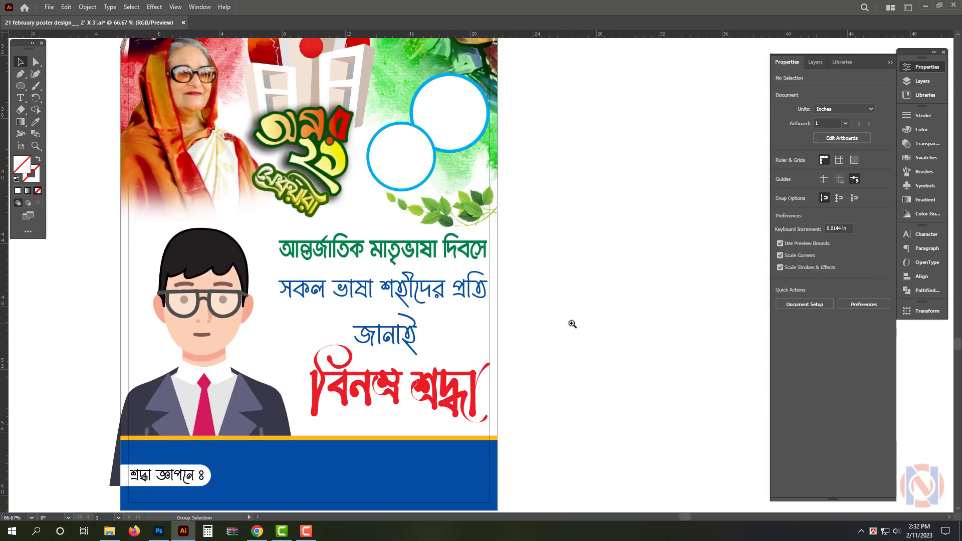
# Step: Swap the fill and stroke of the 24 x 36 in poster outline rectangle and bring it to the front
pyautogui.click(498, 295)
pyautogui.moveTo(605, 279); pyautogui.dragTo(563, 280)
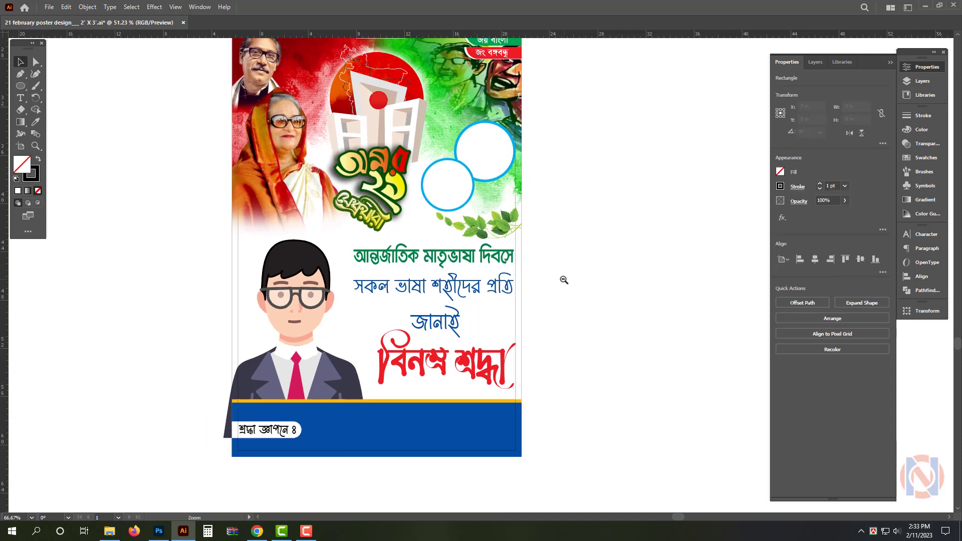
pyautogui.click(37, 160)
pyautogui.hotkey('ctrl', 'shift', ']')
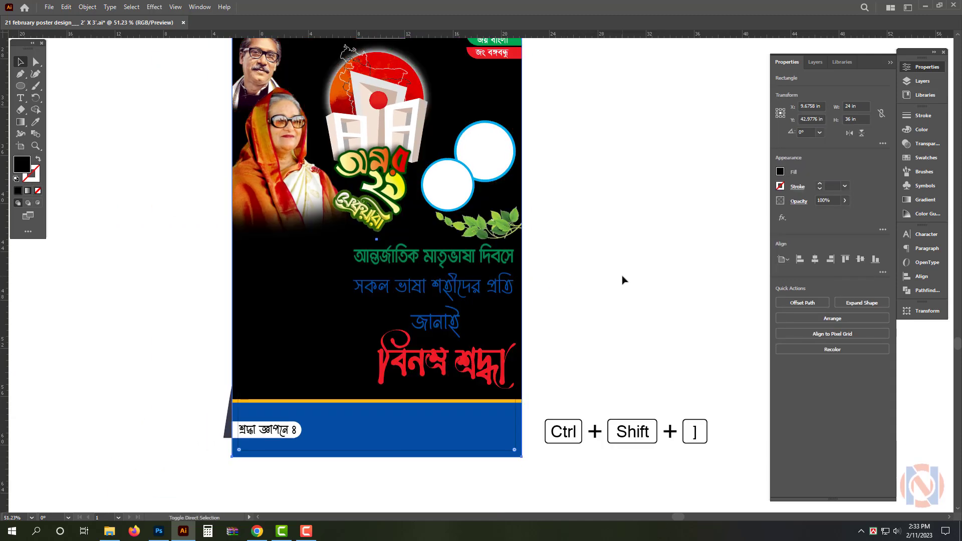
pyautogui.moveTo(479, 243); pyautogui.dragTo(464, 243)
pyautogui.moveTo(636, 208); pyautogui.dragTo(631, 253)
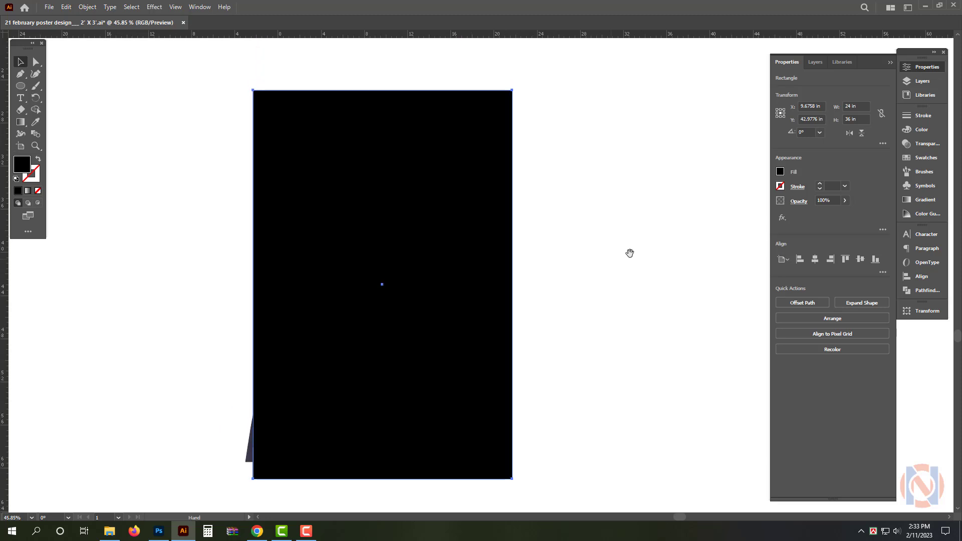
# Step: Fill the poster-sized rectangle with C 0, M 0, Y 0, K 15 and send it to the back
pyautogui.click(923, 130)
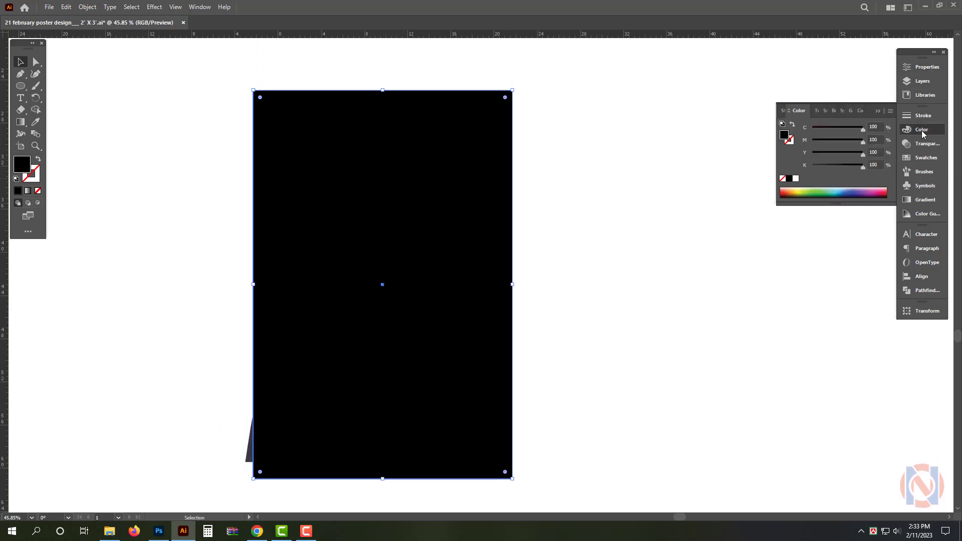
pyautogui.click(796, 179)
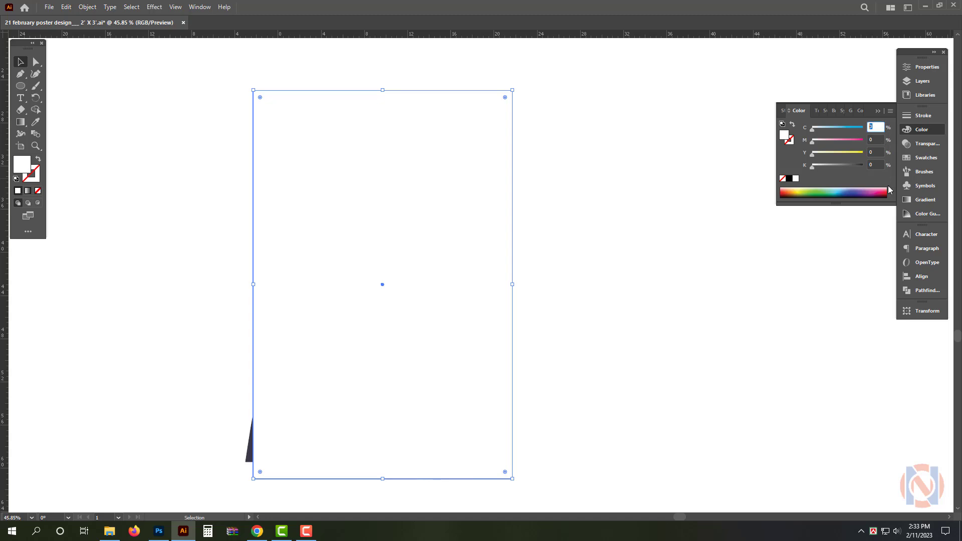
pyautogui.press('Tab')
pyautogui.press('Tab')
pyautogui.write('15')
pyautogui.press('Return')
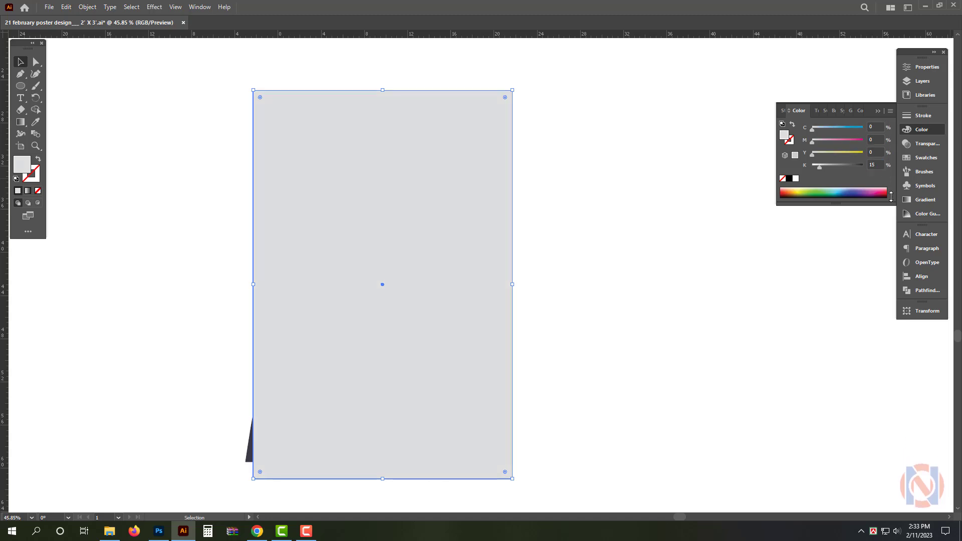
pyautogui.hotkey('ctrl', 'shift', '[')
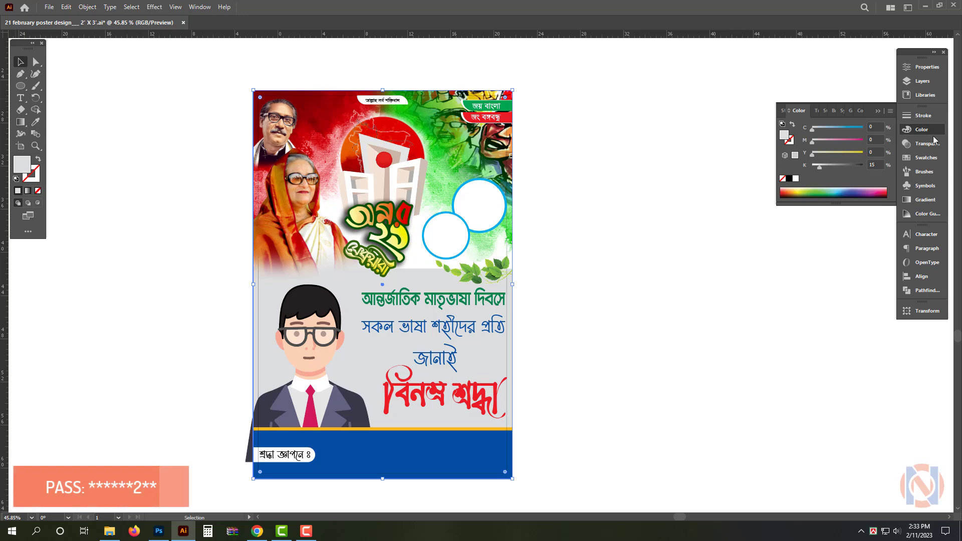
# Step: Apply a linear gradient at 90° to the background rectangle and set its starting stop to 15% black
pyautogui.click(926, 201)
pyautogui.click(827, 127)
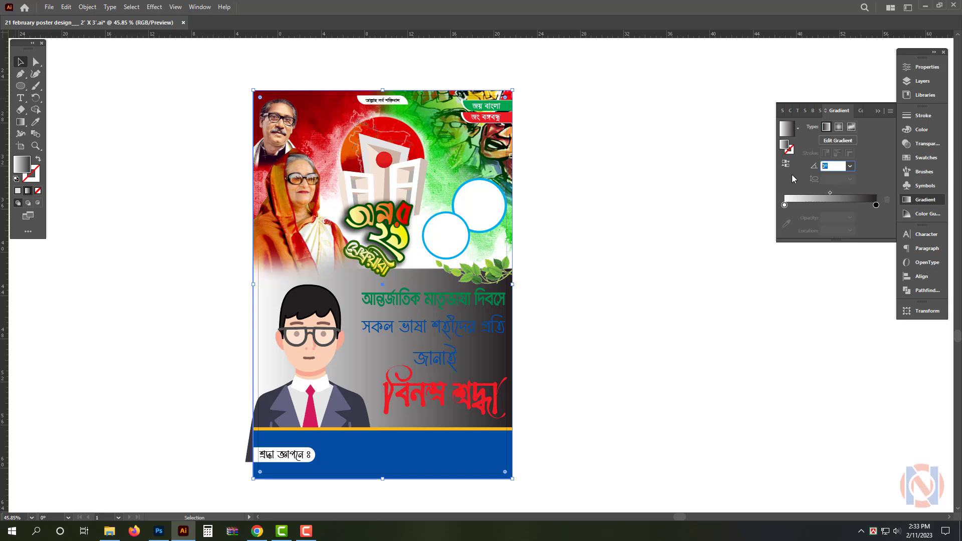
pyautogui.write('90')
pyautogui.press('Return')
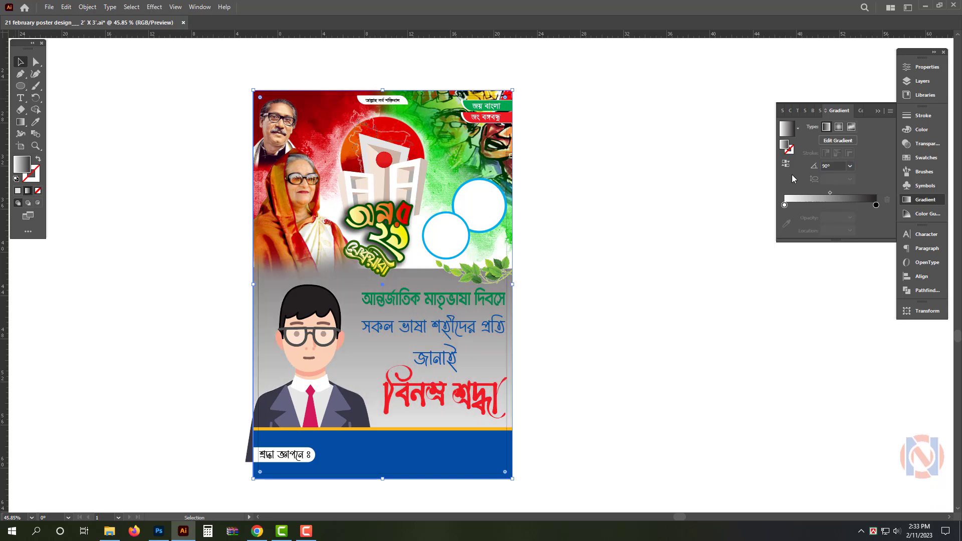
pyautogui.click(785, 205)
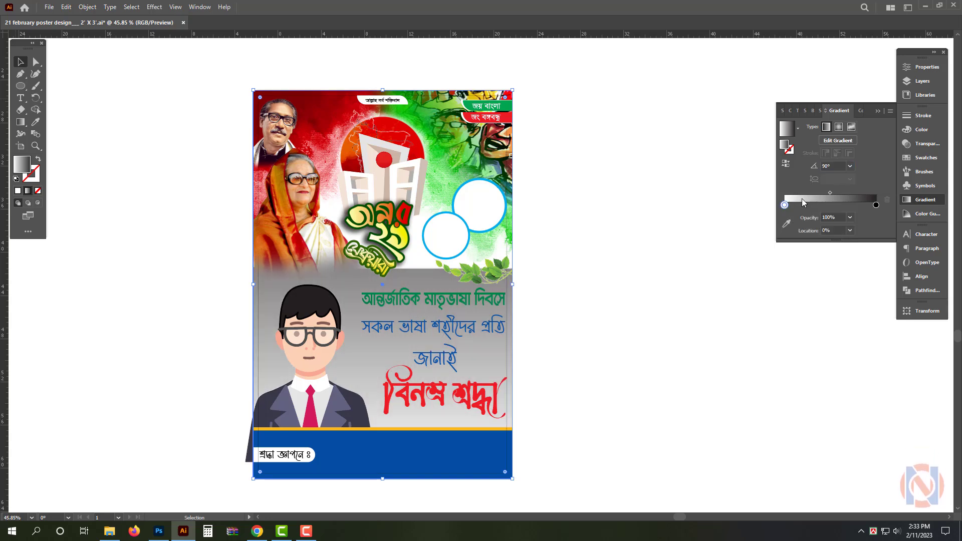
pyautogui.click(922, 129)
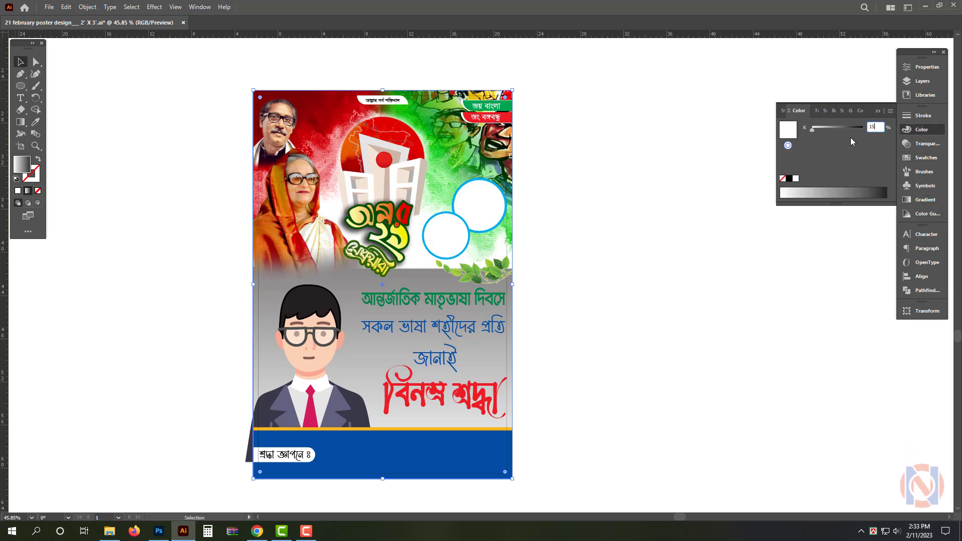
pyautogui.write('15')
pyautogui.press('Return')
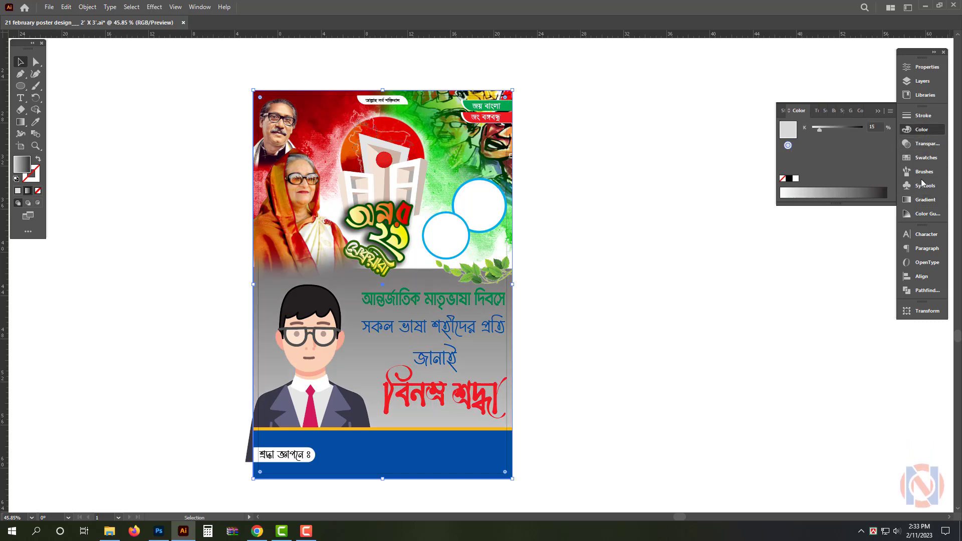
pyautogui.click(922, 200)
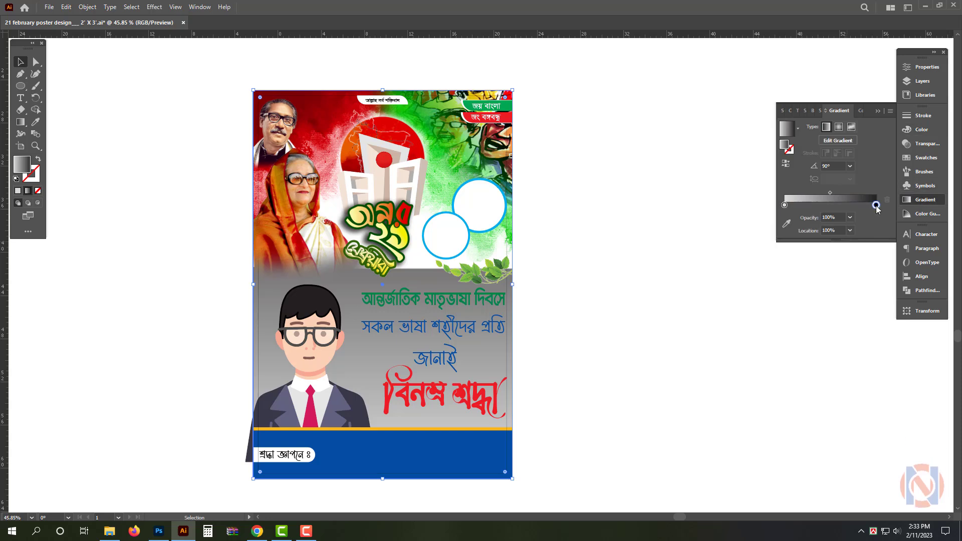
pyautogui.moveTo(844, 231); pyautogui.dragTo(760, 236)
pyautogui.write('0')
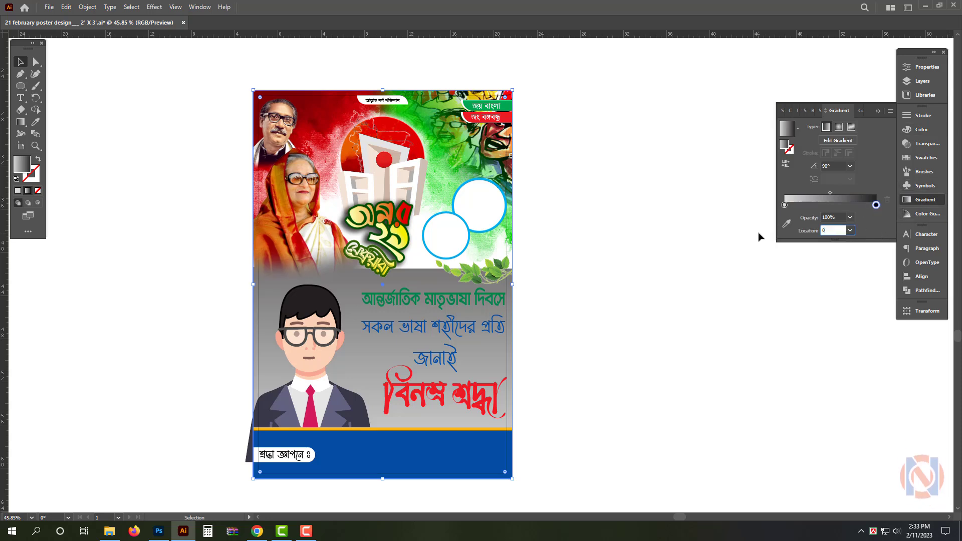
pyautogui.press('Return')
pyautogui.hotkey('ctrl', 'z')
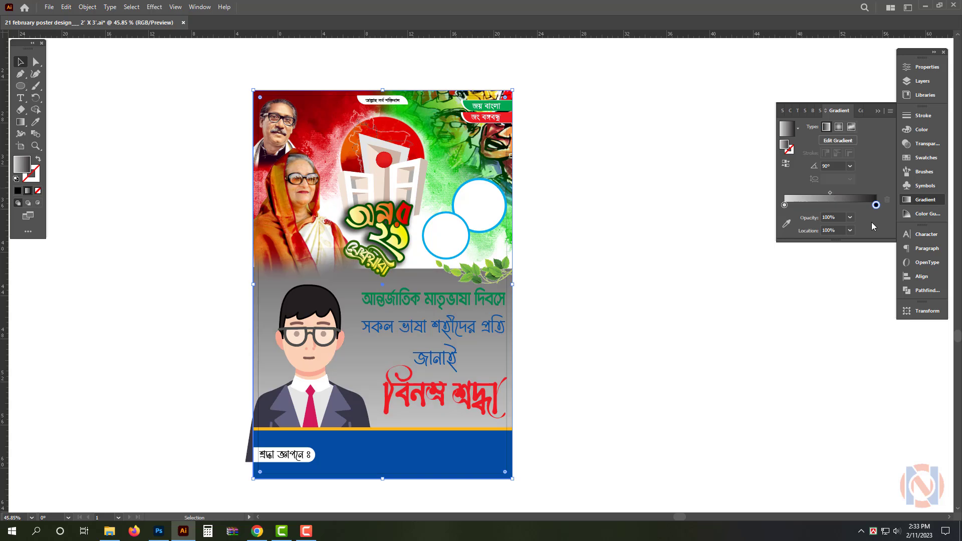
# Step: Set the gradient's end stop to 0% opacity and colour it white
pyautogui.click(836, 218)
pyautogui.write('0')
pyautogui.press('Return')
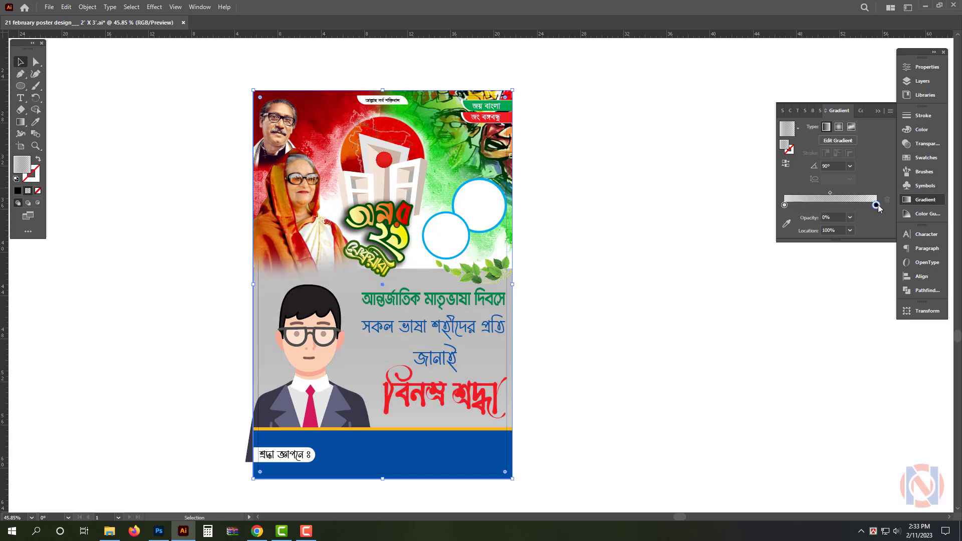
pyautogui.click(921, 130)
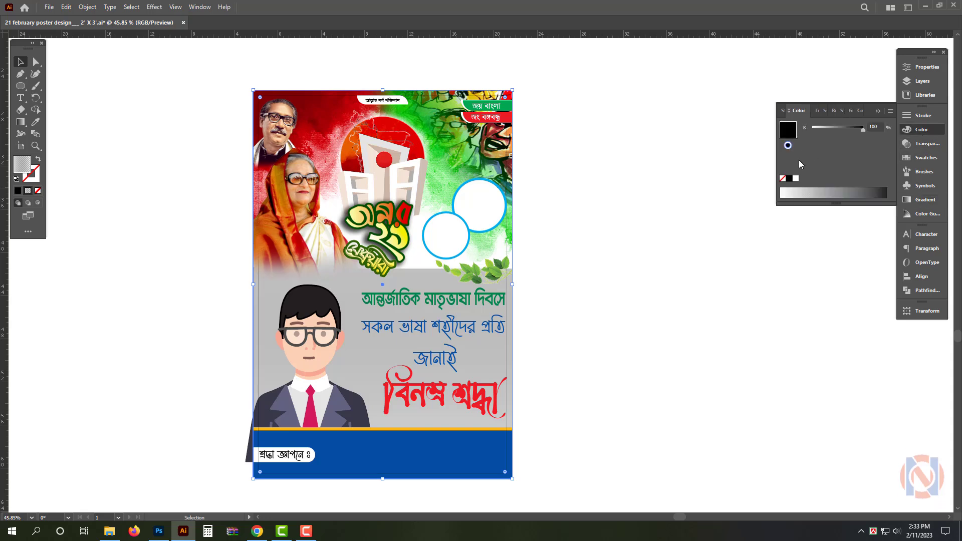
pyautogui.click(796, 179)
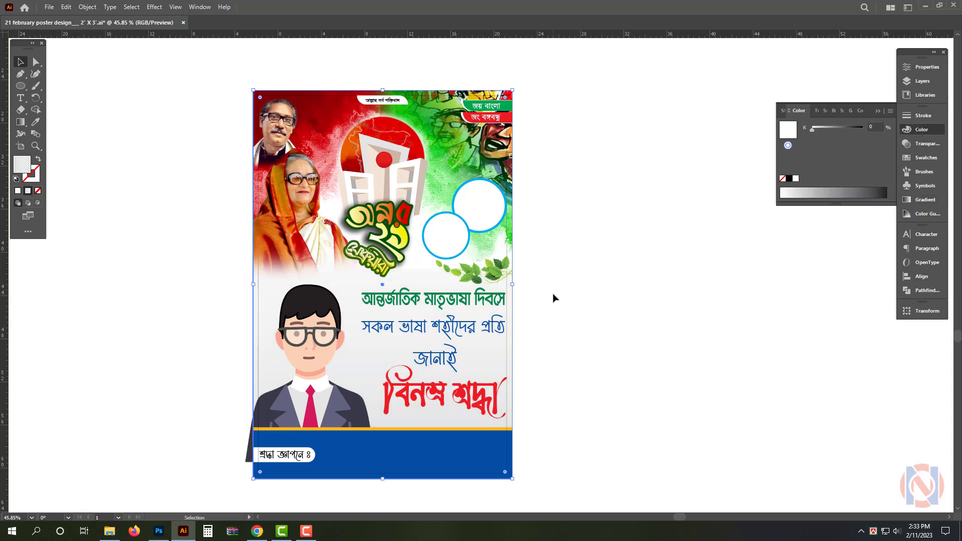
pyautogui.click(616, 316)
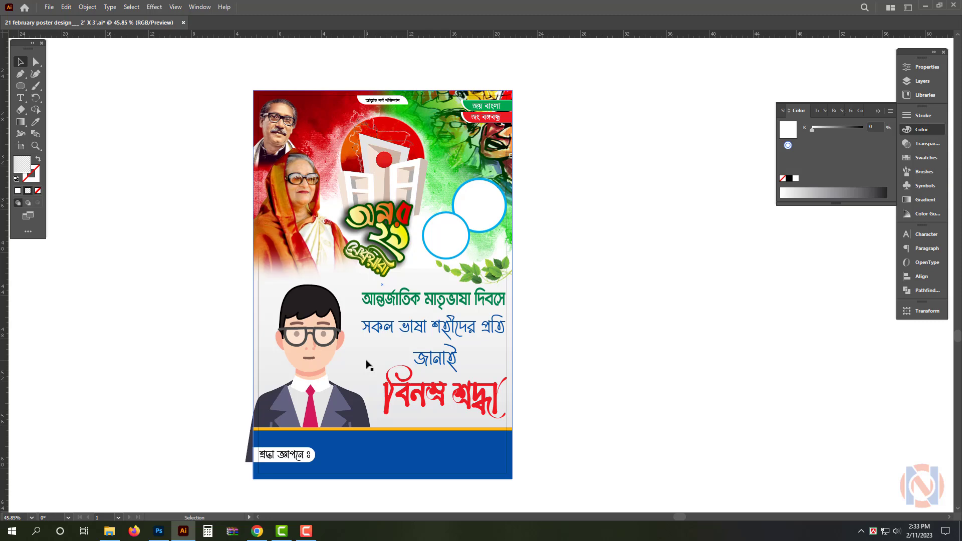
# Step: Sample a pale cream colour from the poster artwork for the starting stop of the background rectangle's gradient
pyautogui.moveTo(354, 373); pyautogui.dragTo(374, 380)
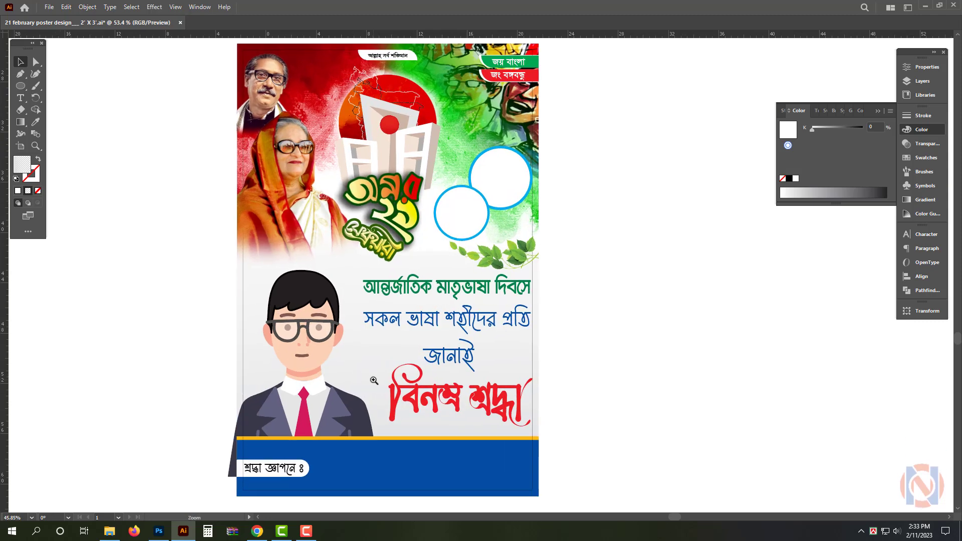
pyautogui.click(369, 368)
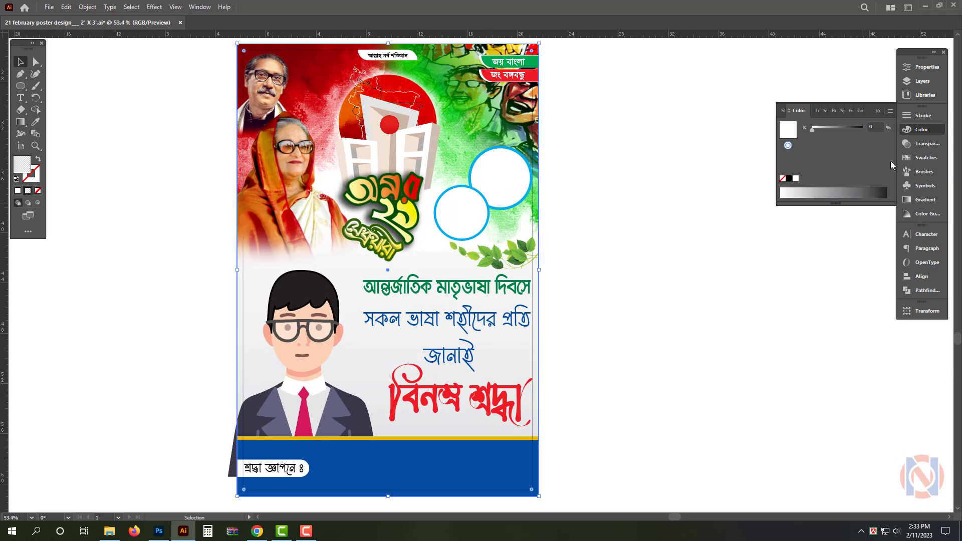
pyautogui.click(910, 201)
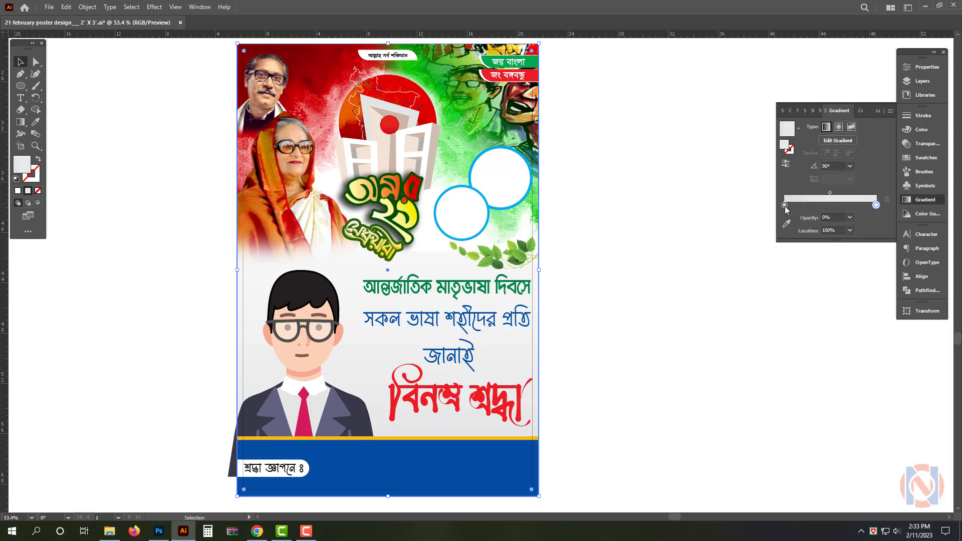
pyautogui.click(785, 205)
pyautogui.click(786, 225)
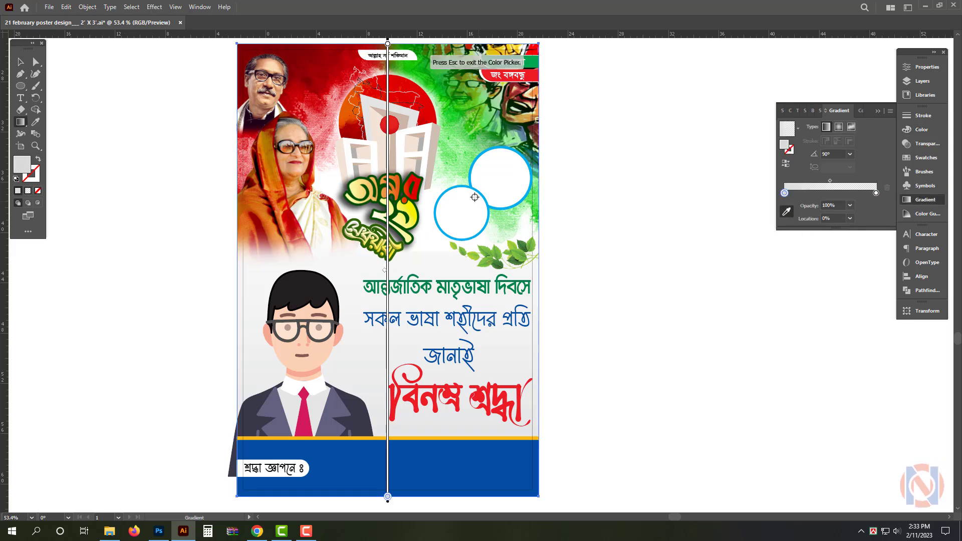
pyautogui.click(458, 151)
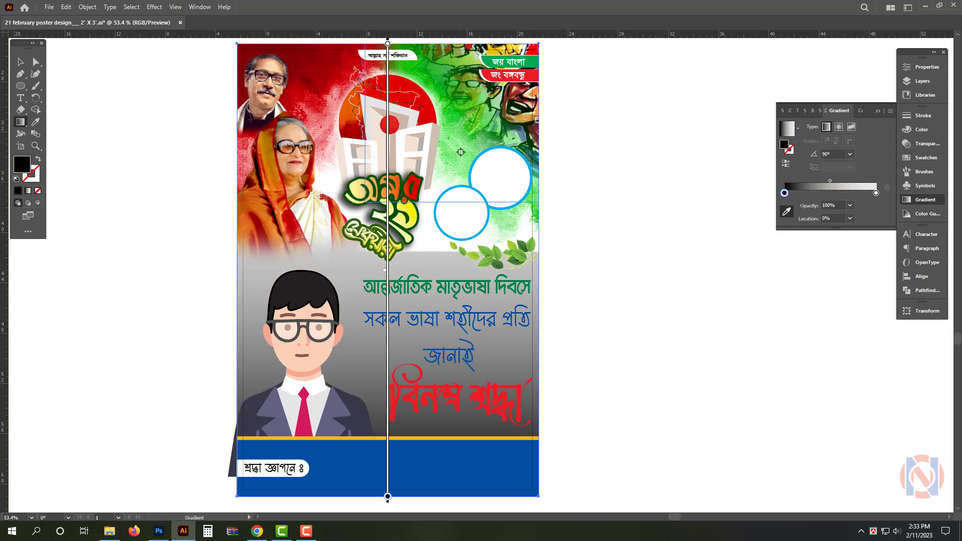
pyautogui.press('Escape')
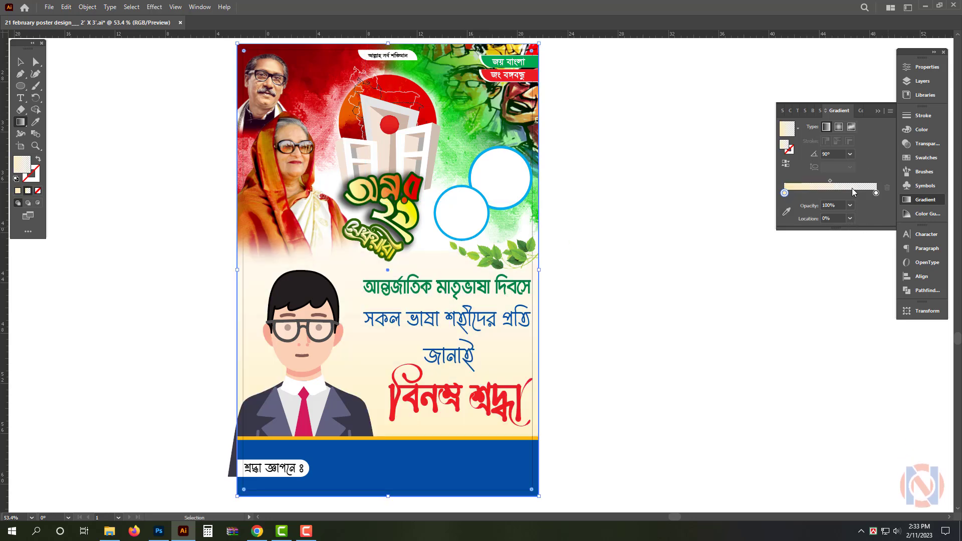
# Step: Switch the starting stop's colour to CMYK and set it to C 60, M 0, Y 100, K 0
pyautogui.click(920, 129)
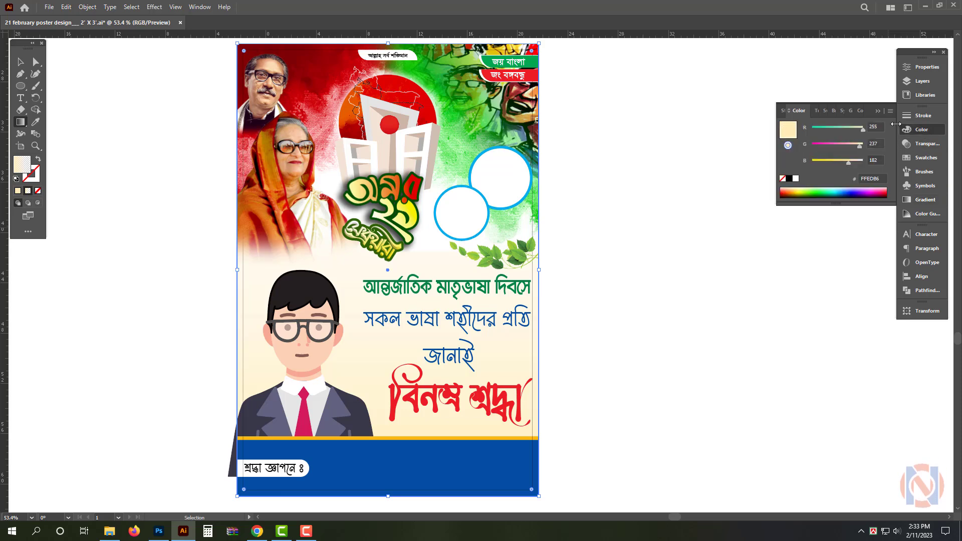
pyautogui.click(891, 111)
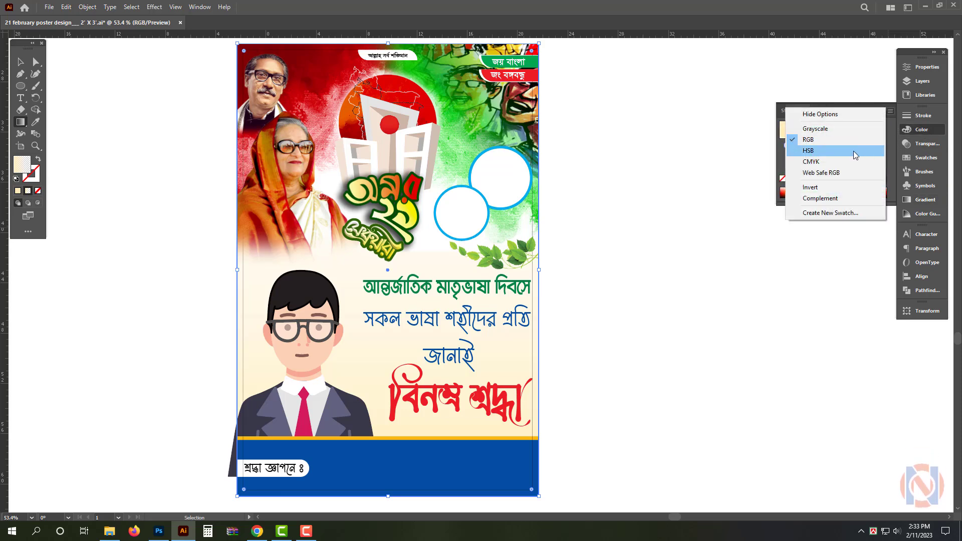
pyautogui.click(852, 165)
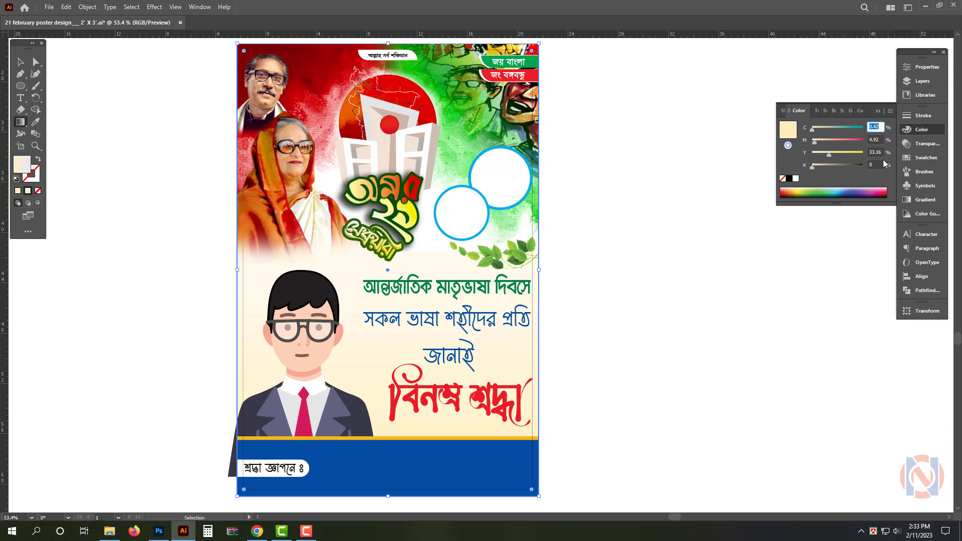
pyautogui.press('Tab')
pyautogui.write('0')
pyautogui.press('Tab')
pyautogui.write('1')
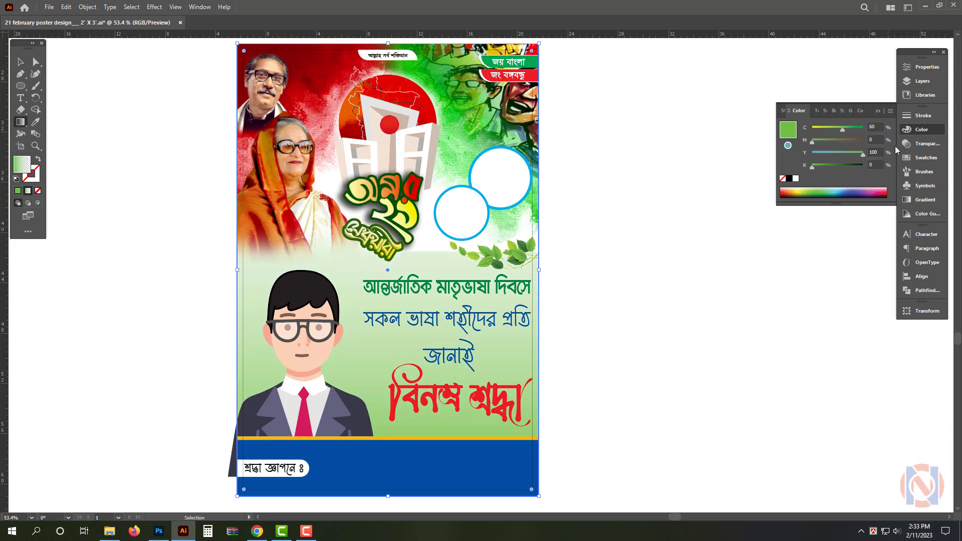
# Step: Set the starting stop of the background rectangle's gradient to C 15, M 0, Y 0, K 0
pyautogui.write('g')
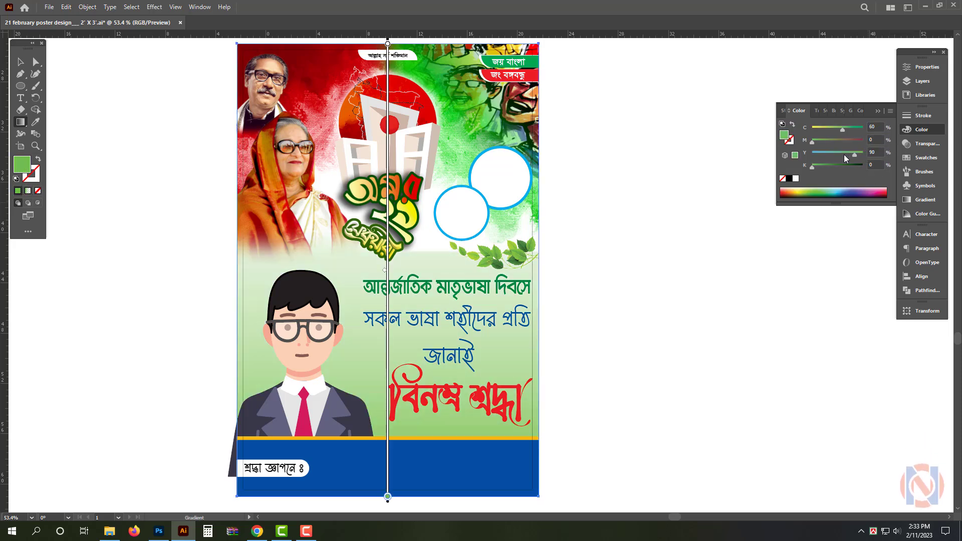
pyautogui.moveTo(841, 154); pyautogui.dragTo(774, 163)
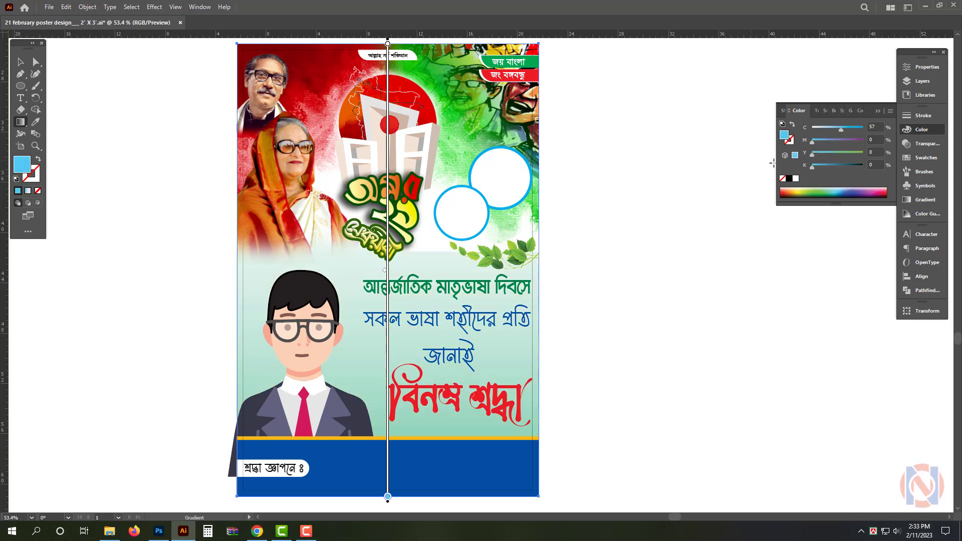
pyautogui.click(879, 126)
pyautogui.write('15')
pyautogui.press('Return')
pyautogui.press('v')
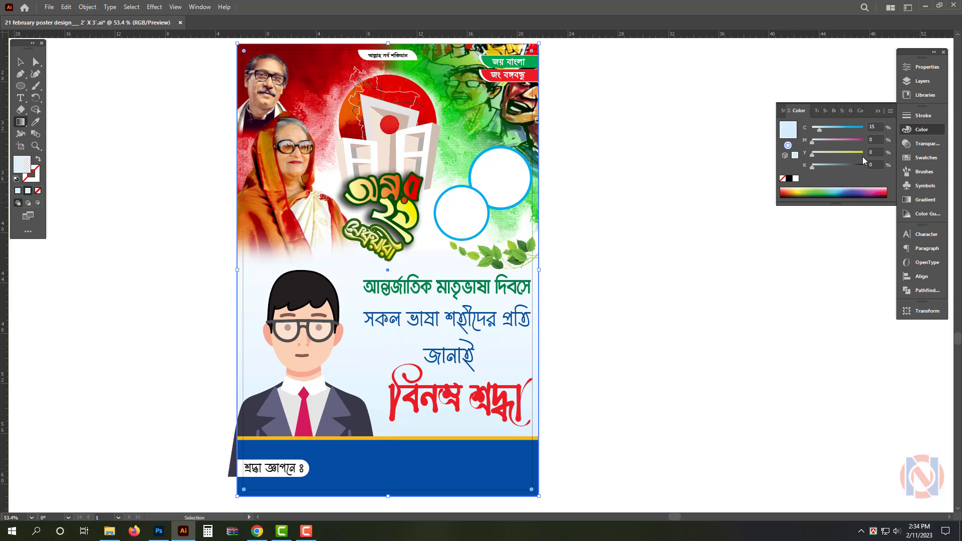
# Step: Change the gradient's starting stop to a light grey with C 0 and K 10
pyautogui.moveTo(880, 126); pyautogui.dragTo(796, 134)
pyautogui.write('0')
pyautogui.press('Tab')
pyautogui.press('Tab')
pyautogui.press('Tab')
pyautogui.write('10')
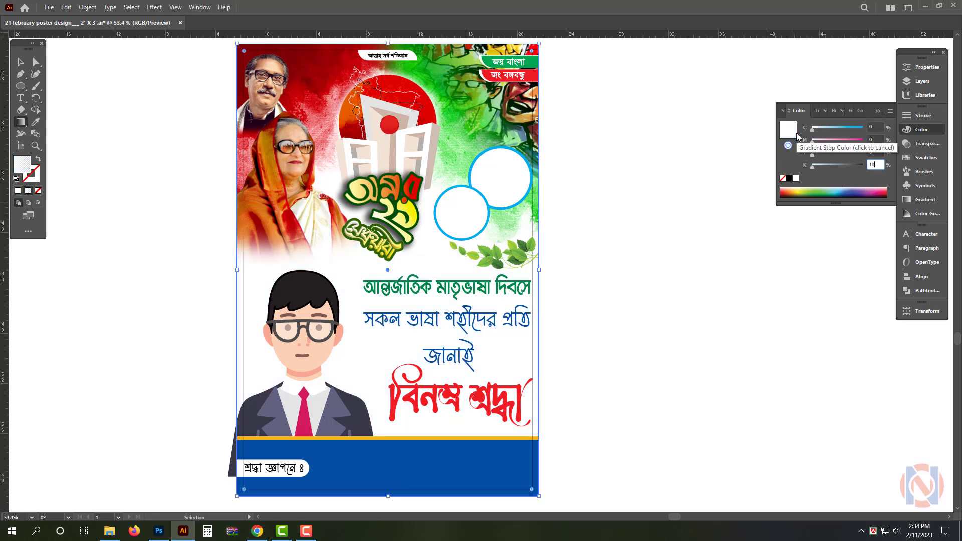
pyautogui.press('Return')
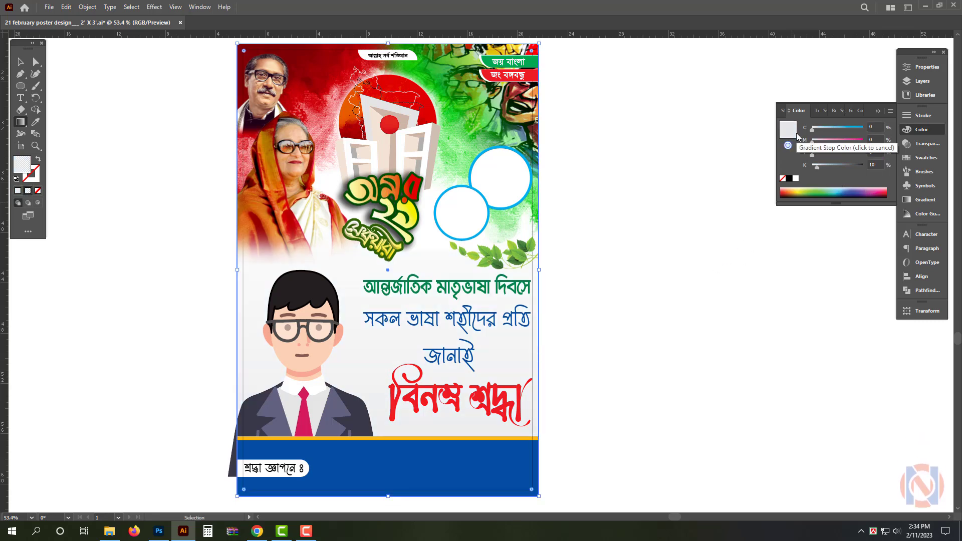
# Step: Move the transparent end stop of the background gradient to a location of about 62% and deselect the rectangle
pyautogui.click(927, 200)
pyautogui.press('g')
pyautogui.click(845, 193)
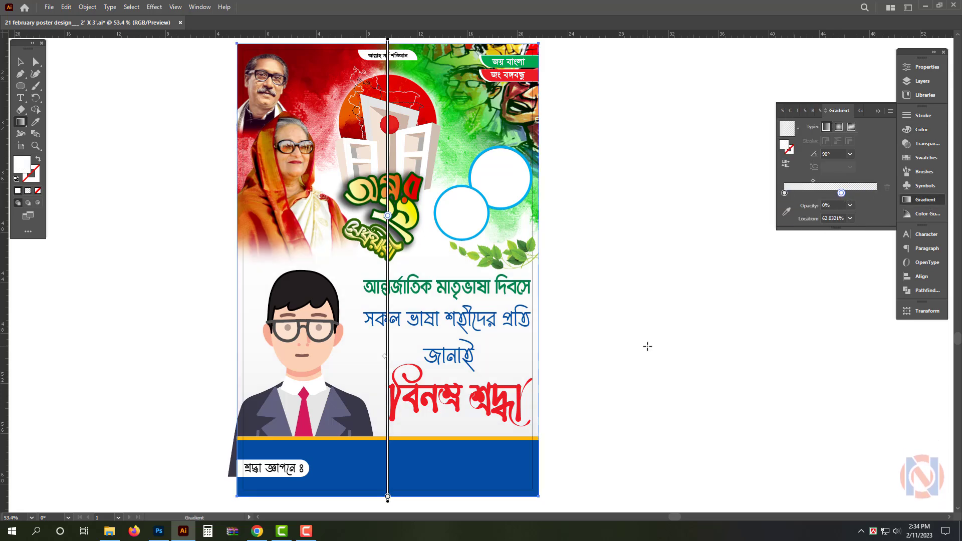
pyautogui.click(25, 64)
pyautogui.click(694, 294)
# Step: Delete the inner margin rectangle from the poster
pyautogui.scroll(-1, 670, 292)
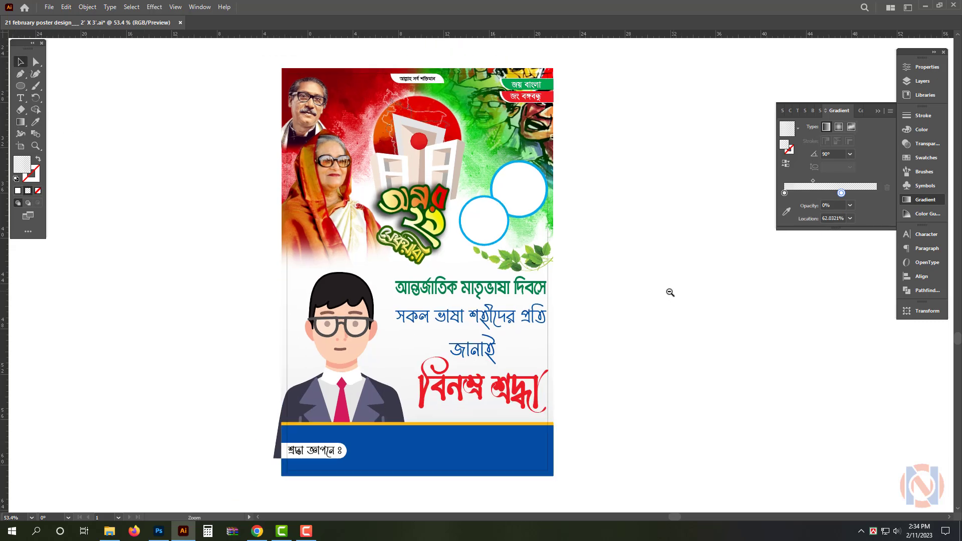
pyautogui.moveTo(631, 309); pyautogui.dragTo(667, 318)
pyautogui.click(586, 348)
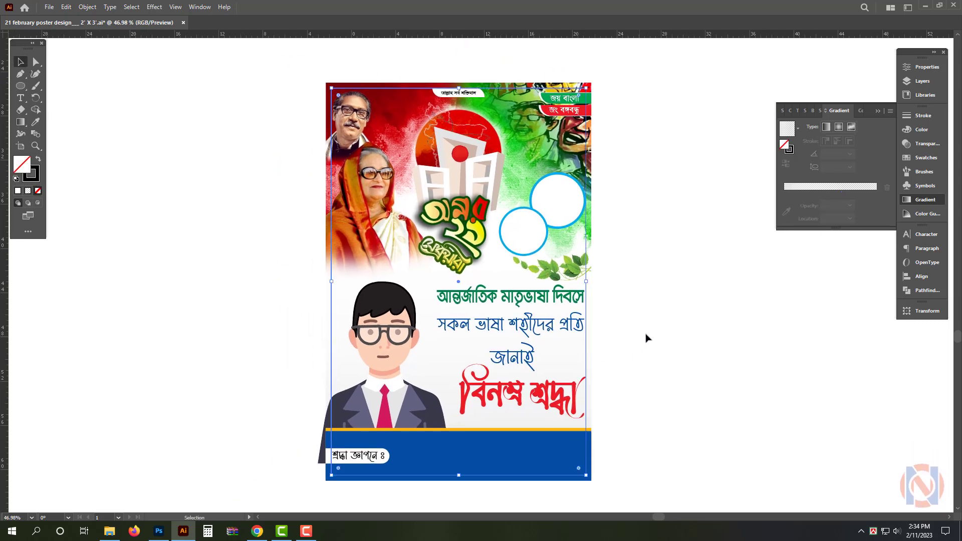
pyautogui.press('Delete')
# Step: Place a copy of the background rectangle in front of all the artwork and remove its fill
pyautogui.click(589, 350)
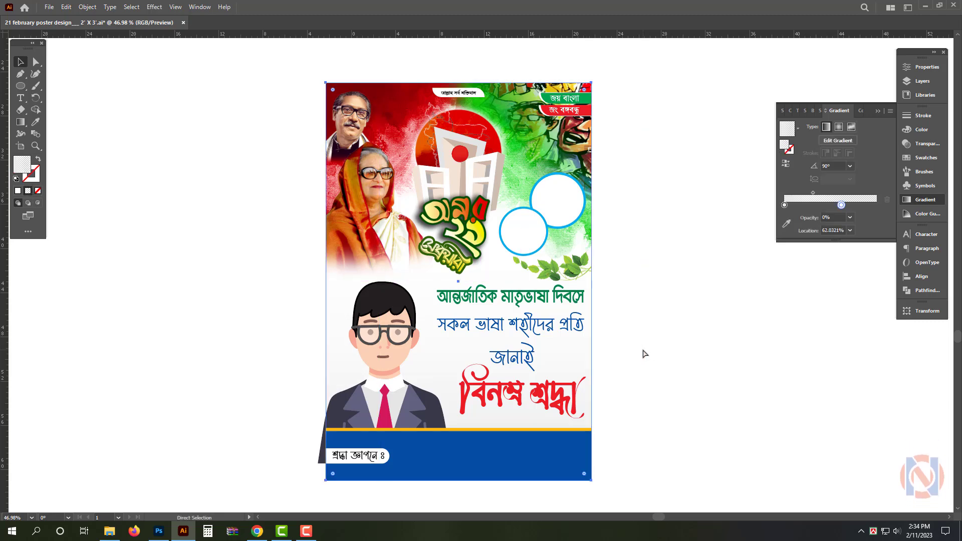
pyautogui.hotkey('ctrl', 'shift', ']')
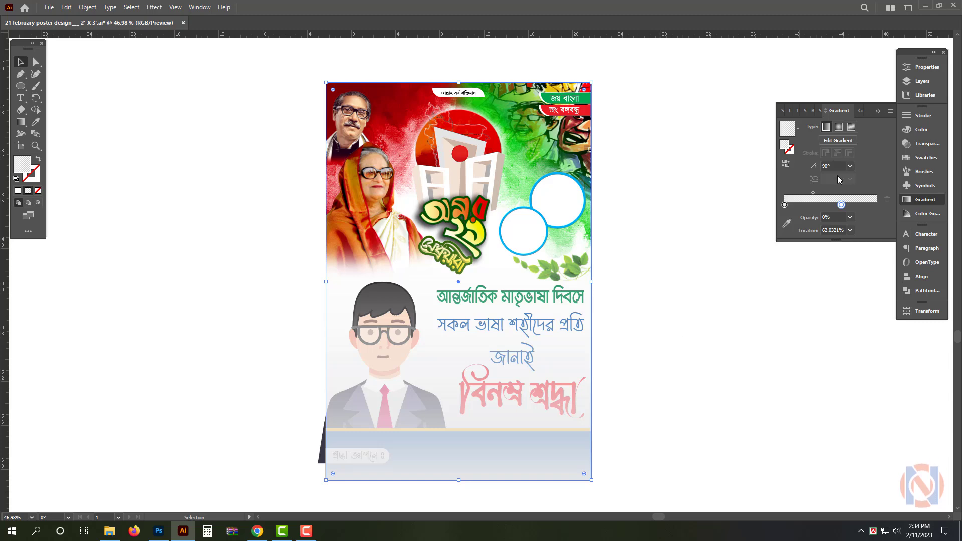
pyautogui.click(745, 394)
pyautogui.click(494, 480)
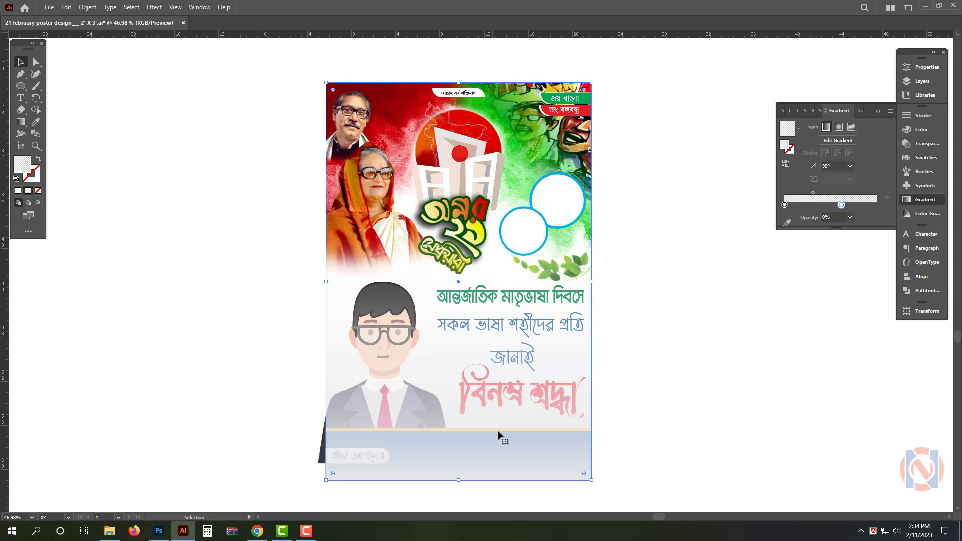
pyautogui.click(38, 191)
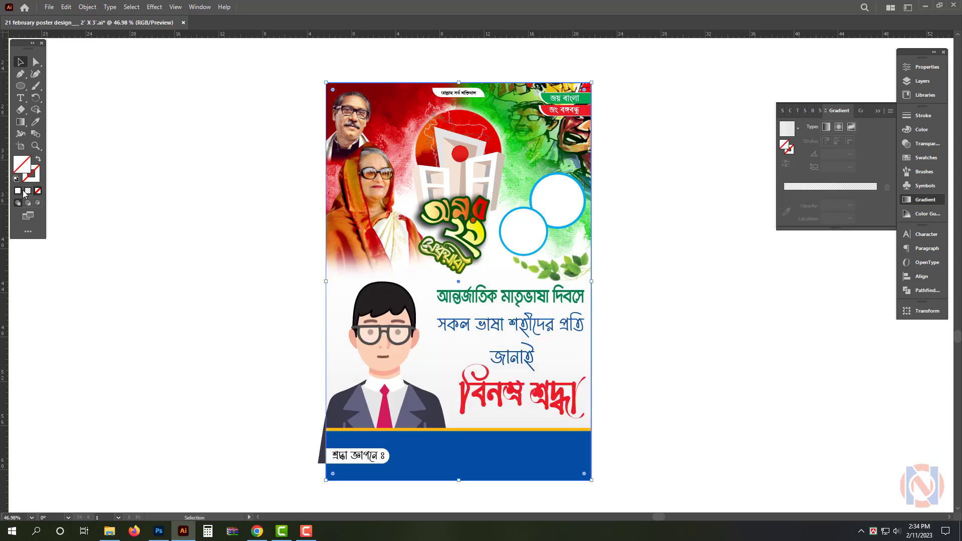
pyautogui.click(21, 191)
# Step: Select all the poster artwork and make a clipping mask with the front rectangle
pyautogui.click(286, 91)
pyautogui.moveTo(277, 66); pyautogui.dragTo(706, 501)
pyautogui.hotkey('ctrl', '7')
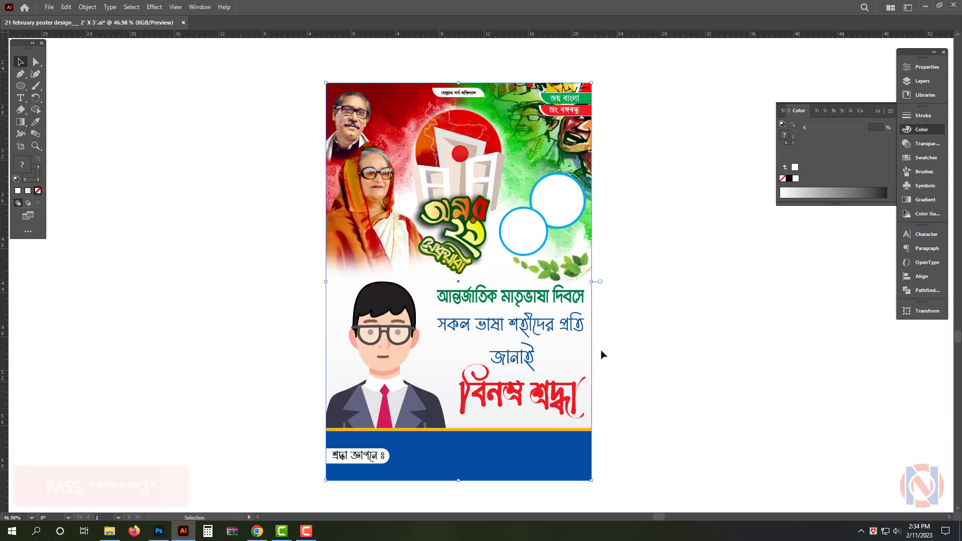
# Step: Examine the clipped poster in full-screen mode with the guides hidden
pyautogui.hotkey('ctrl', ';')
pyautogui.click(646, 354)
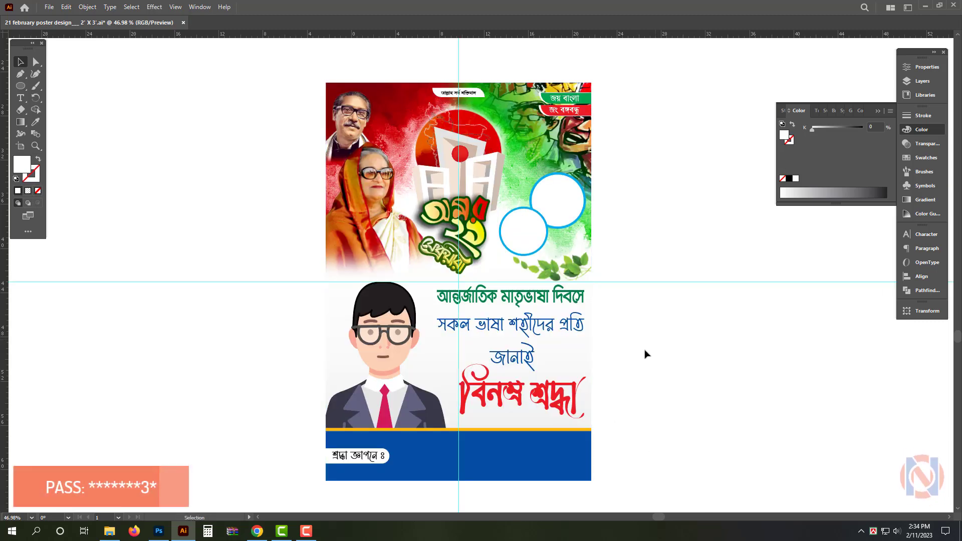
pyautogui.moveTo(630, 340); pyautogui.dragTo(644, 355)
pyautogui.press('f')
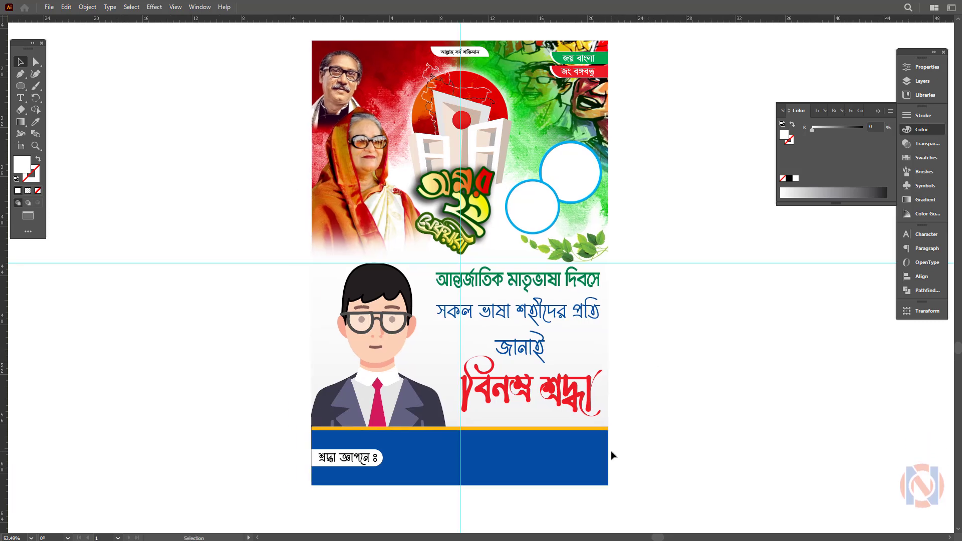
pyautogui.hotkey('ctrl', ';')
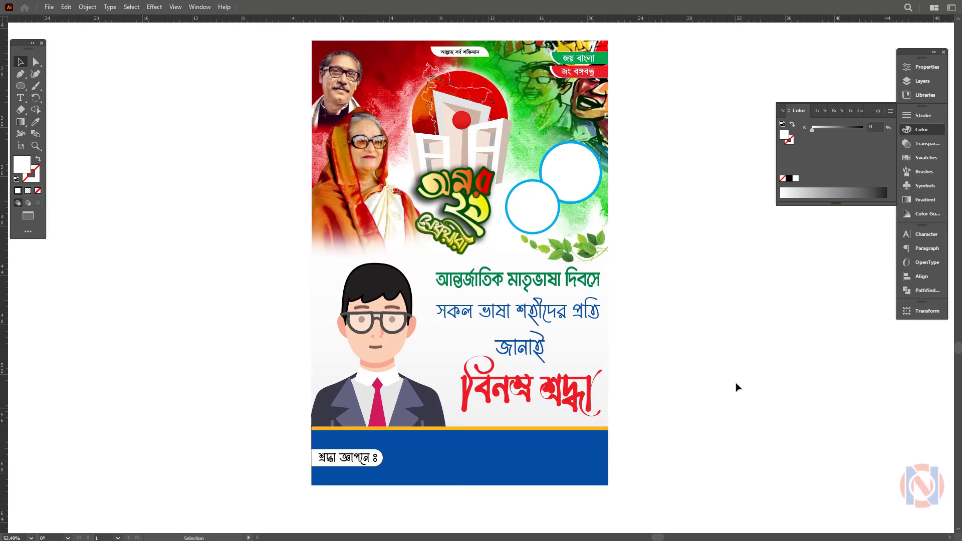
pyautogui.moveTo(723, 358); pyautogui.dragTo(721, 378)
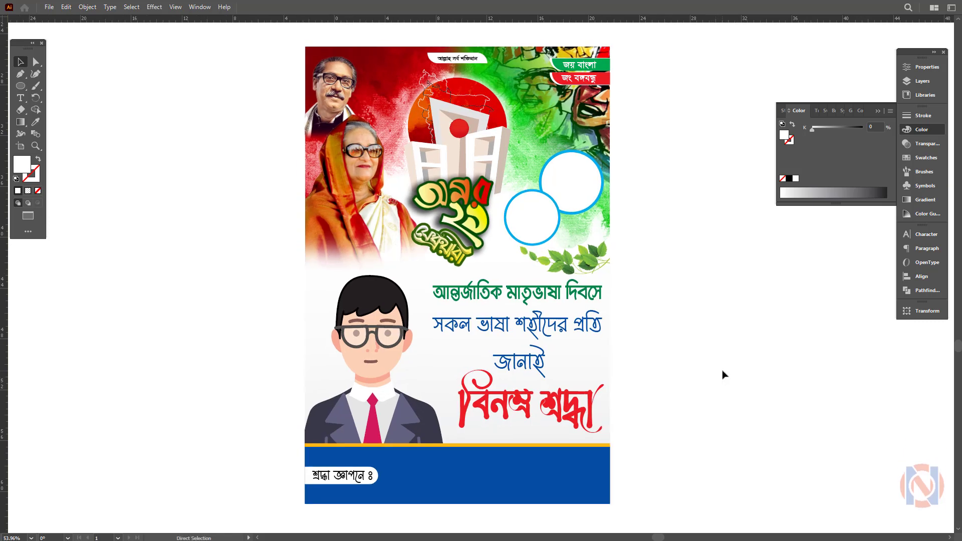
pyautogui.press('a')
pyautogui.scroll(-4, 691, 301)
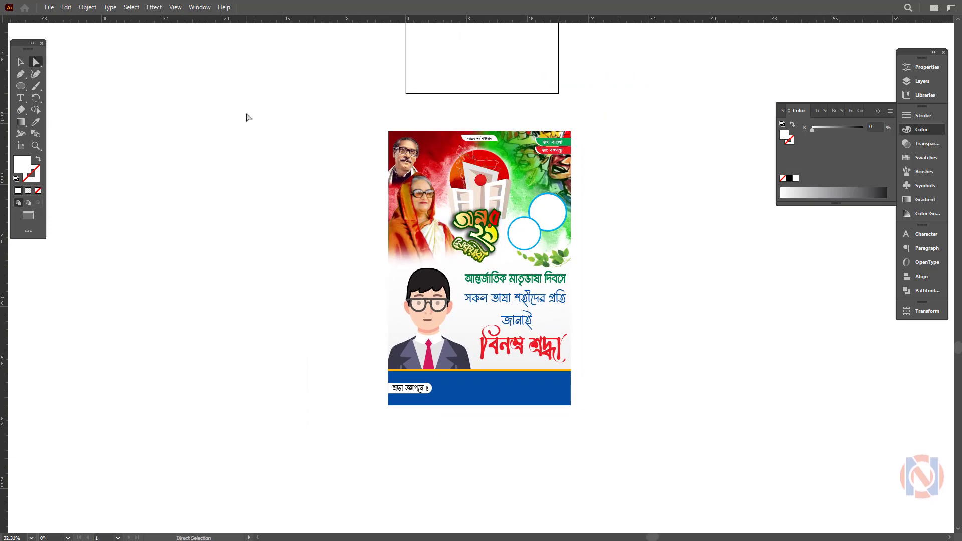
pyautogui.scroll(2, 647, 321)
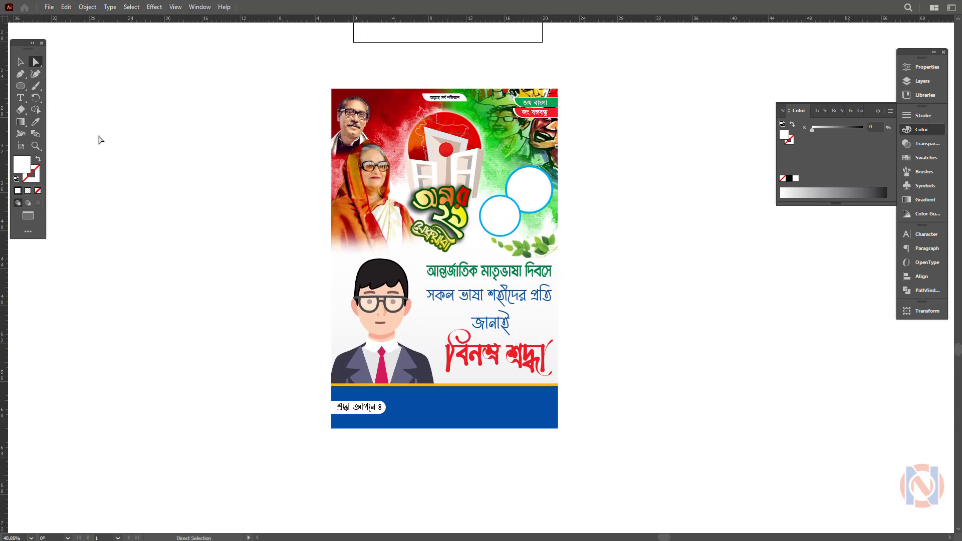
# Step: Try a large black square as a backdrop behind the poster
pyautogui.click(21, 85)
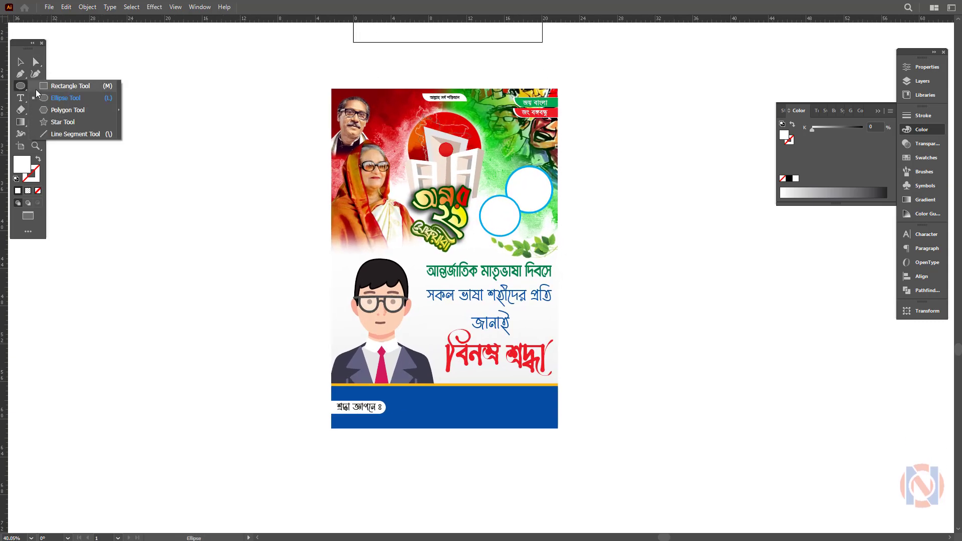
pyautogui.click(46, 86)
pyautogui.moveTo(226, 42); pyautogui.dragTo(664, 480)
pyautogui.press('v')
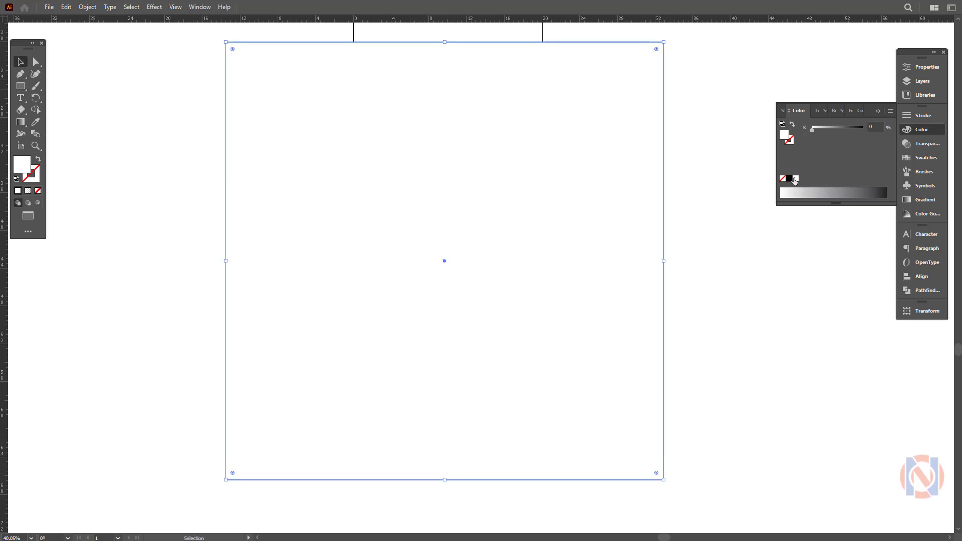
pyautogui.moveTo(789, 179); pyautogui.dragTo(626, 258)
pyautogui.hotkey('ctrl', 'shift', '[')
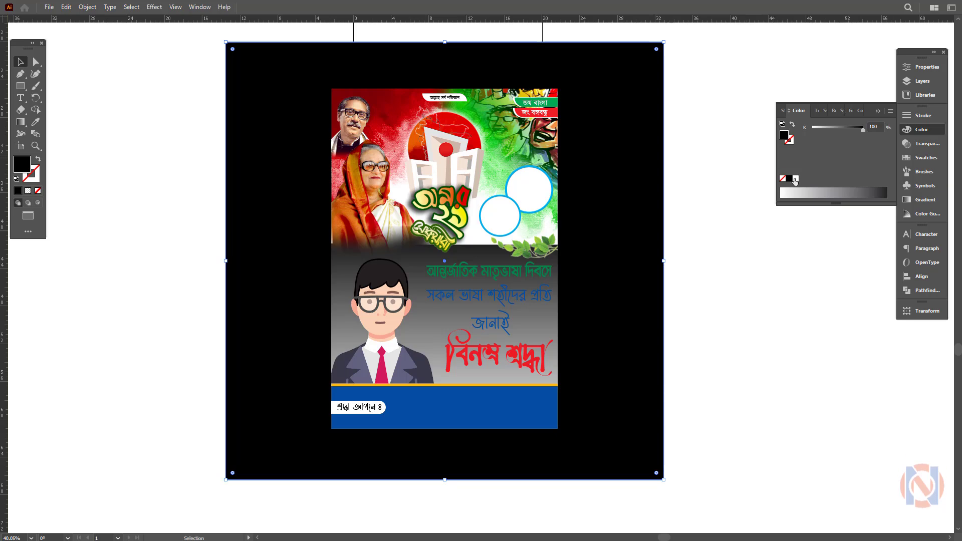
pyautogui.press('Delete')
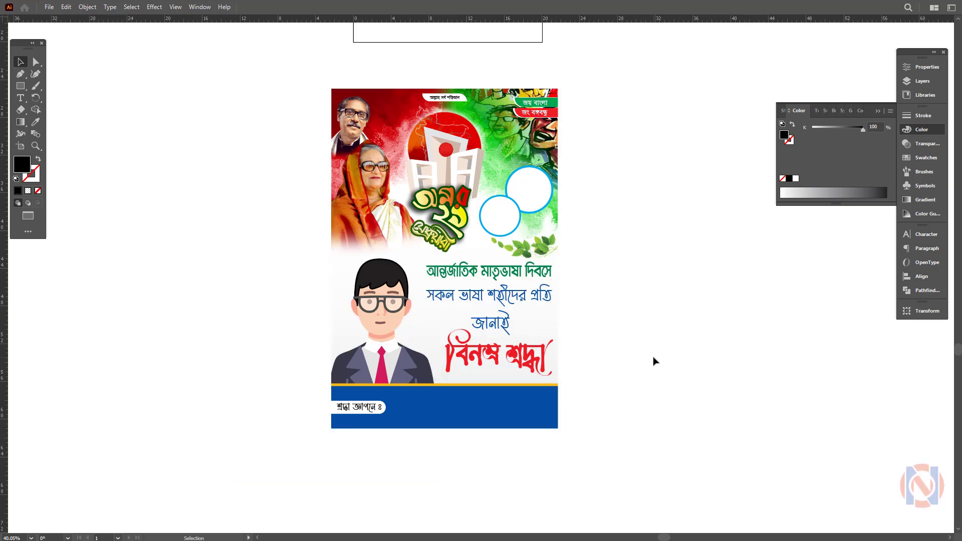
# Step: Create a new artboard around the poster and fit its edges to the artwork
pyautogui.moveTo(492, 291); pyautogui.dragTo(529, 310)
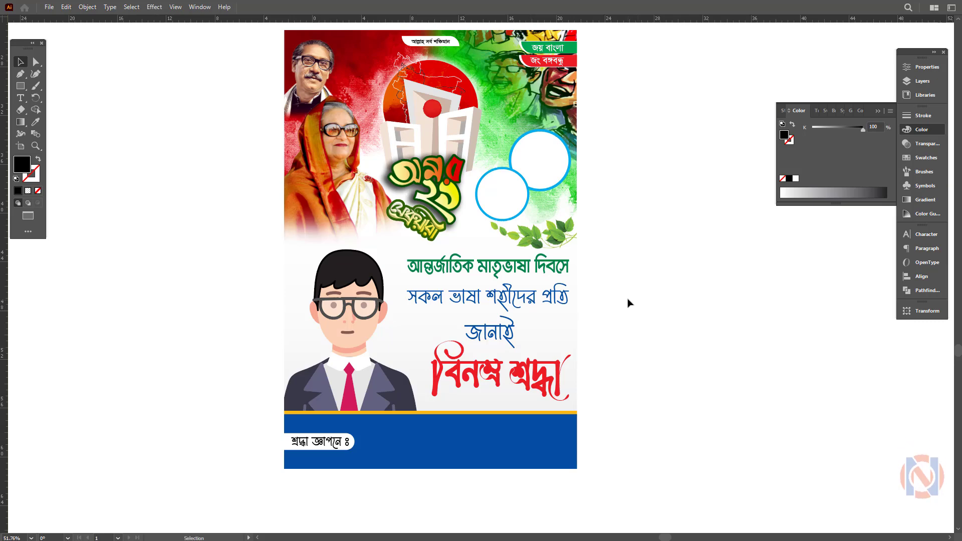
pyautogui.moveTo(305, 96); pyautogui.dragTo(322, 120)
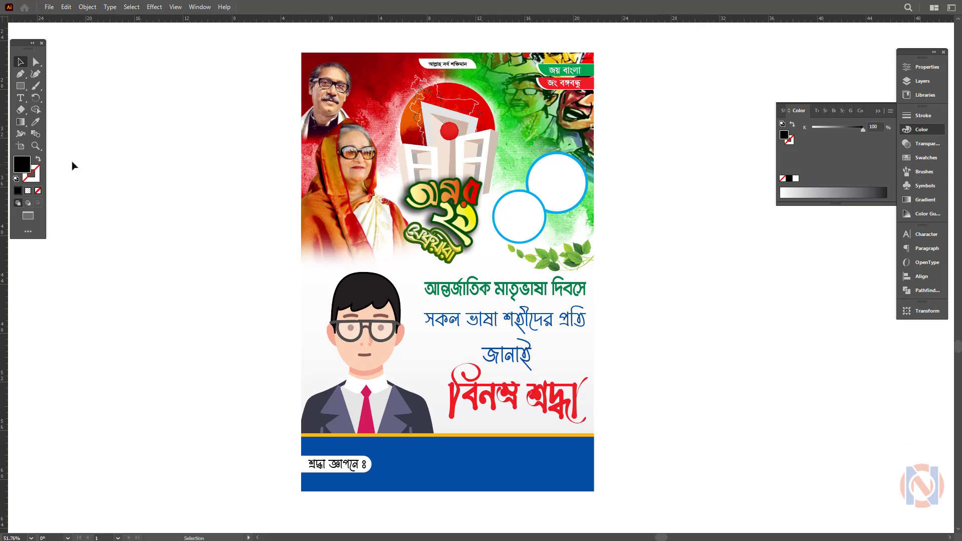
pyautogui.click(22, 145)
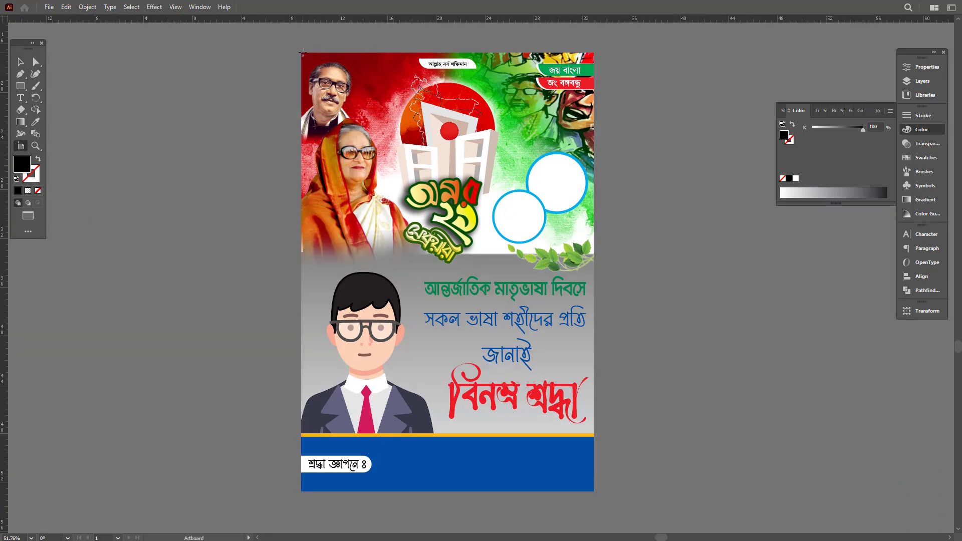
pyautogui.moveTo(303, 52); pyautogui.dragTo(594, 492)
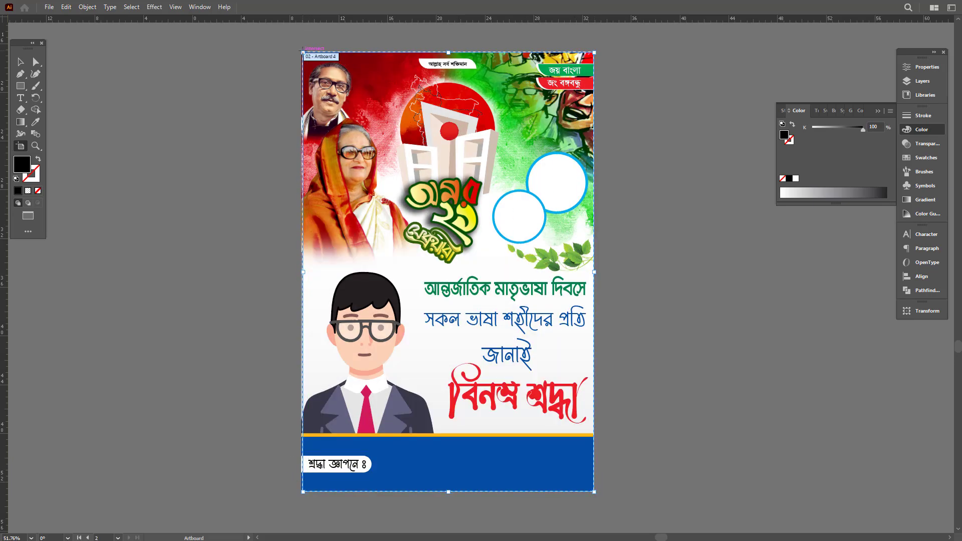
pyautogui.moveTo(303, 50); pyautogui.dragTo(300, 51)
pyautogui.press('v')
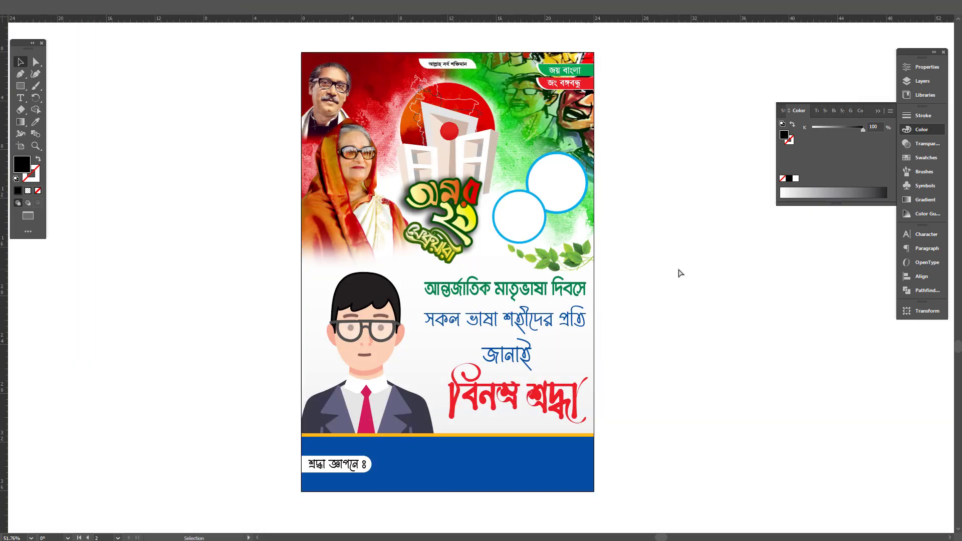
# Step: Leave full-screen mode with the document saved and the rulers hidden
pyautogui.press('f')
pyautogui.hotkey('ctrl', 's')
pyautogui.moveTo(683, 316); pyautogui.dragTo(595, 299)
pyautogui.hotkey('ctrl', 'r')
pyautogui.click(201, 178)
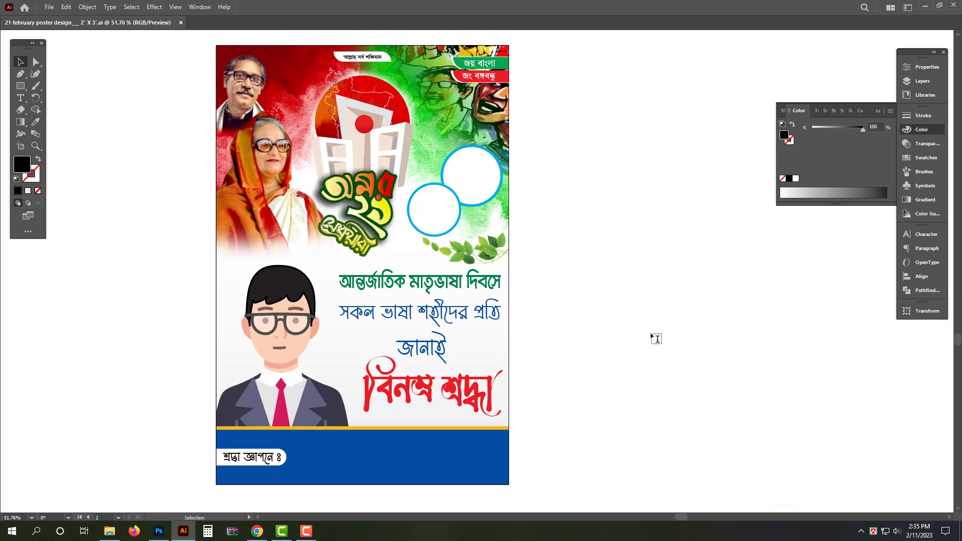
# Step: Add the text "ফাইল ভিডিও ডেস্কে" on the empty canvas beside the poster and enlarge it
pyautogui.press('t')
pyautogui.moveTo(599, 298); pyautogui.dragTo(652, 312)
pyautogui.tripleClick(621, 300)
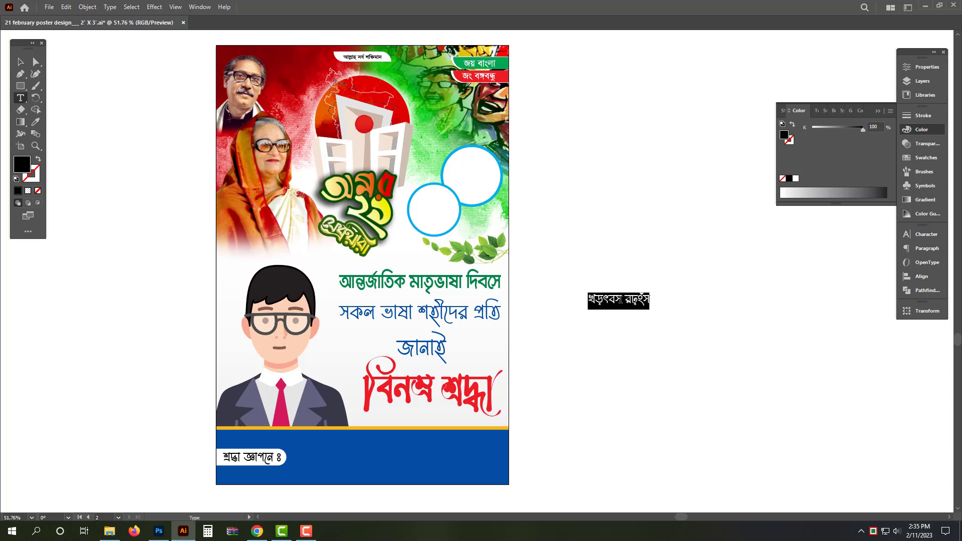
pyautogui.write('ফাইল ভি')
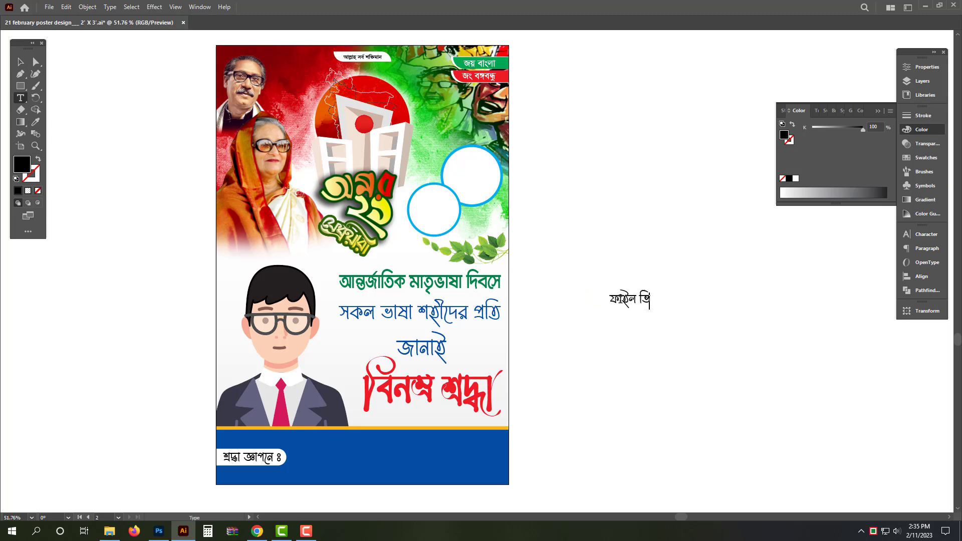
pyautogui.write('ডিও ')
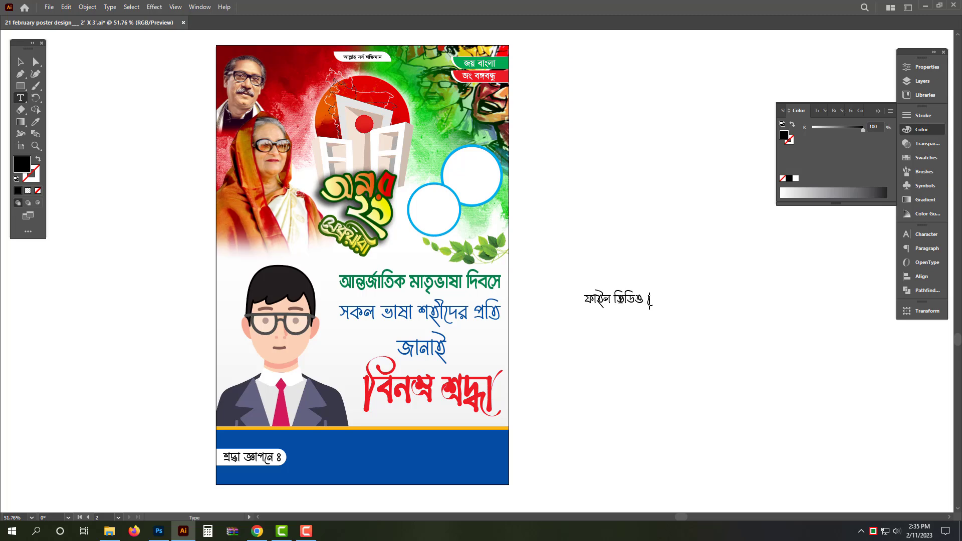
pyautogui.write('ডো')
pyautogui.write('স্ক')
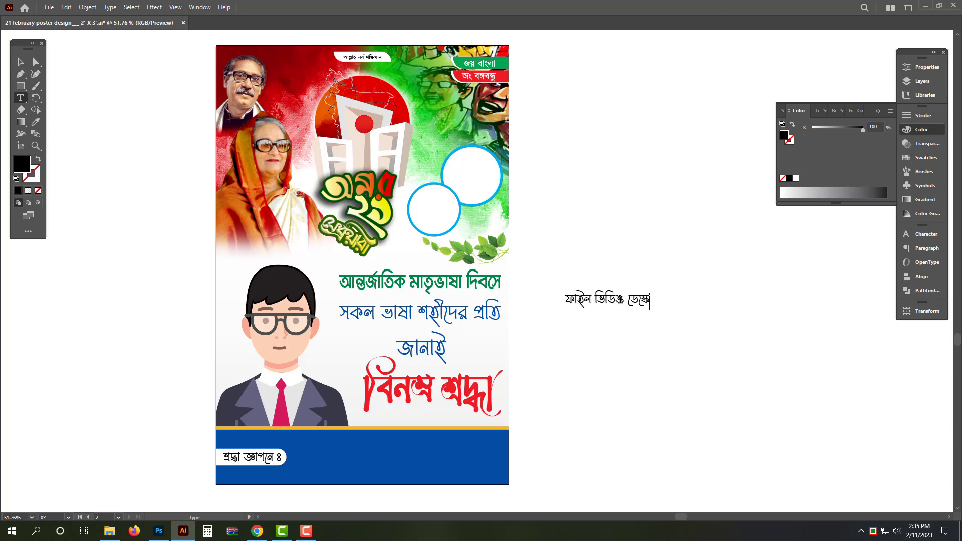
pyautogui.press('Escape')
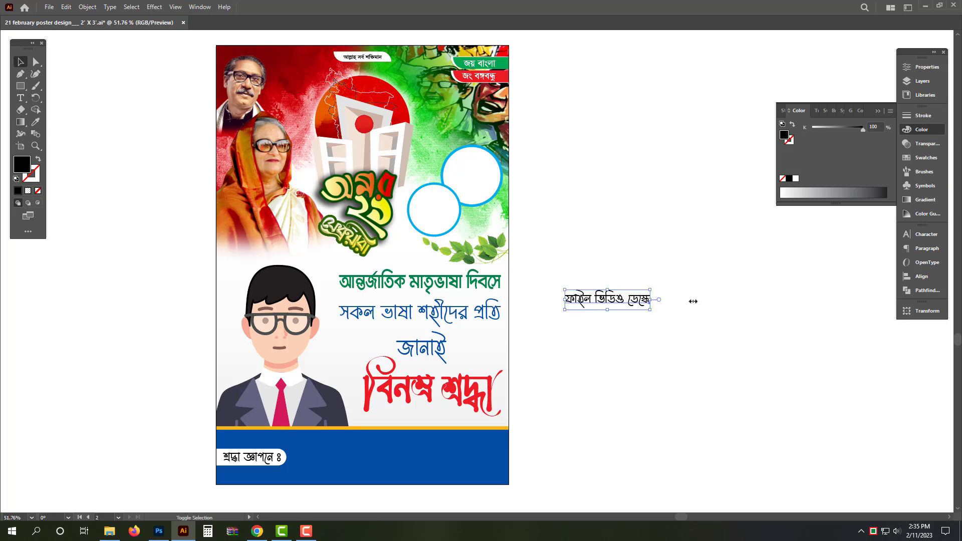
pyautogui.moveTo(693, 301); pyautogui.dragTo(747, 305)
pyautogui.click(742, 367)
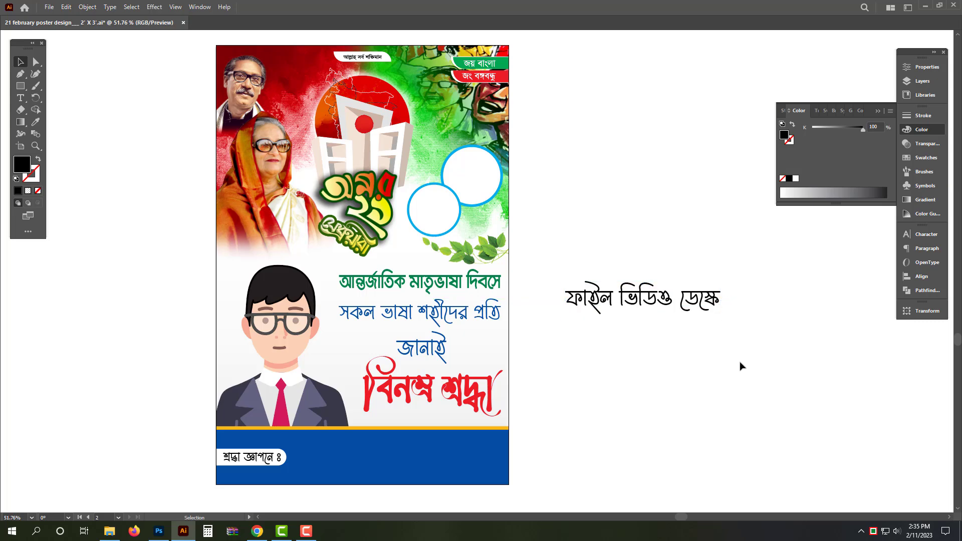
# Step: Delete the note text beside the poster
pyautogui.click(678, 306)
pyautogui.press('Delete')
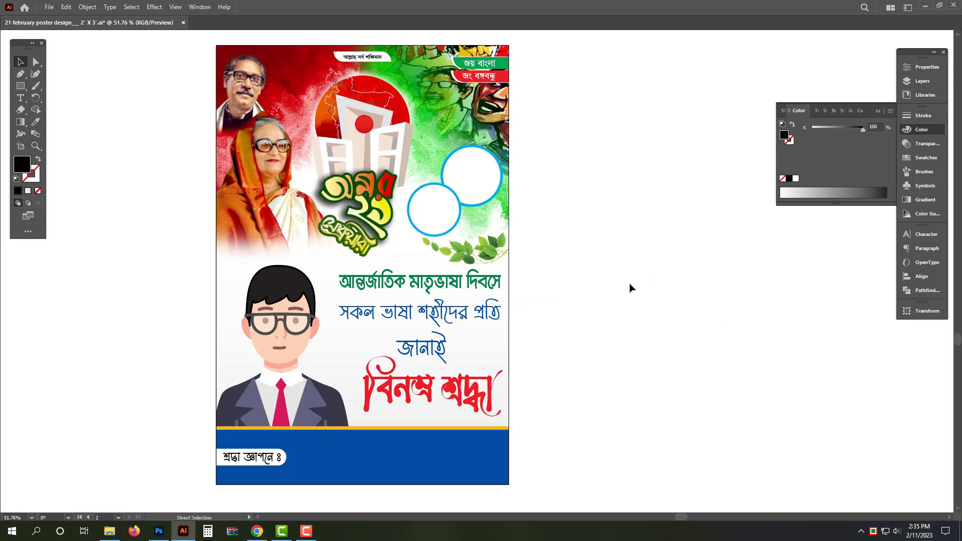
pyautogui.moveTo(711, 280); pyautogui.dragTo(785, 281)
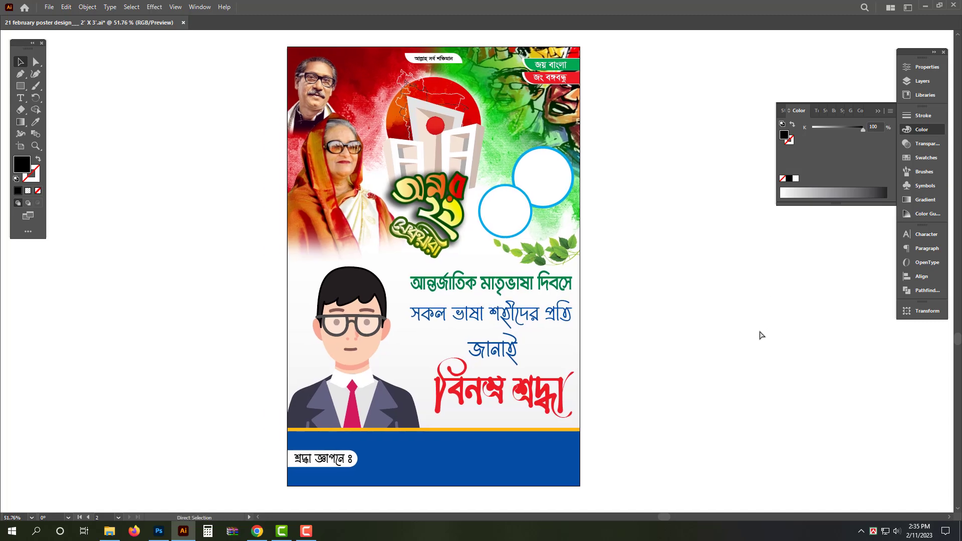